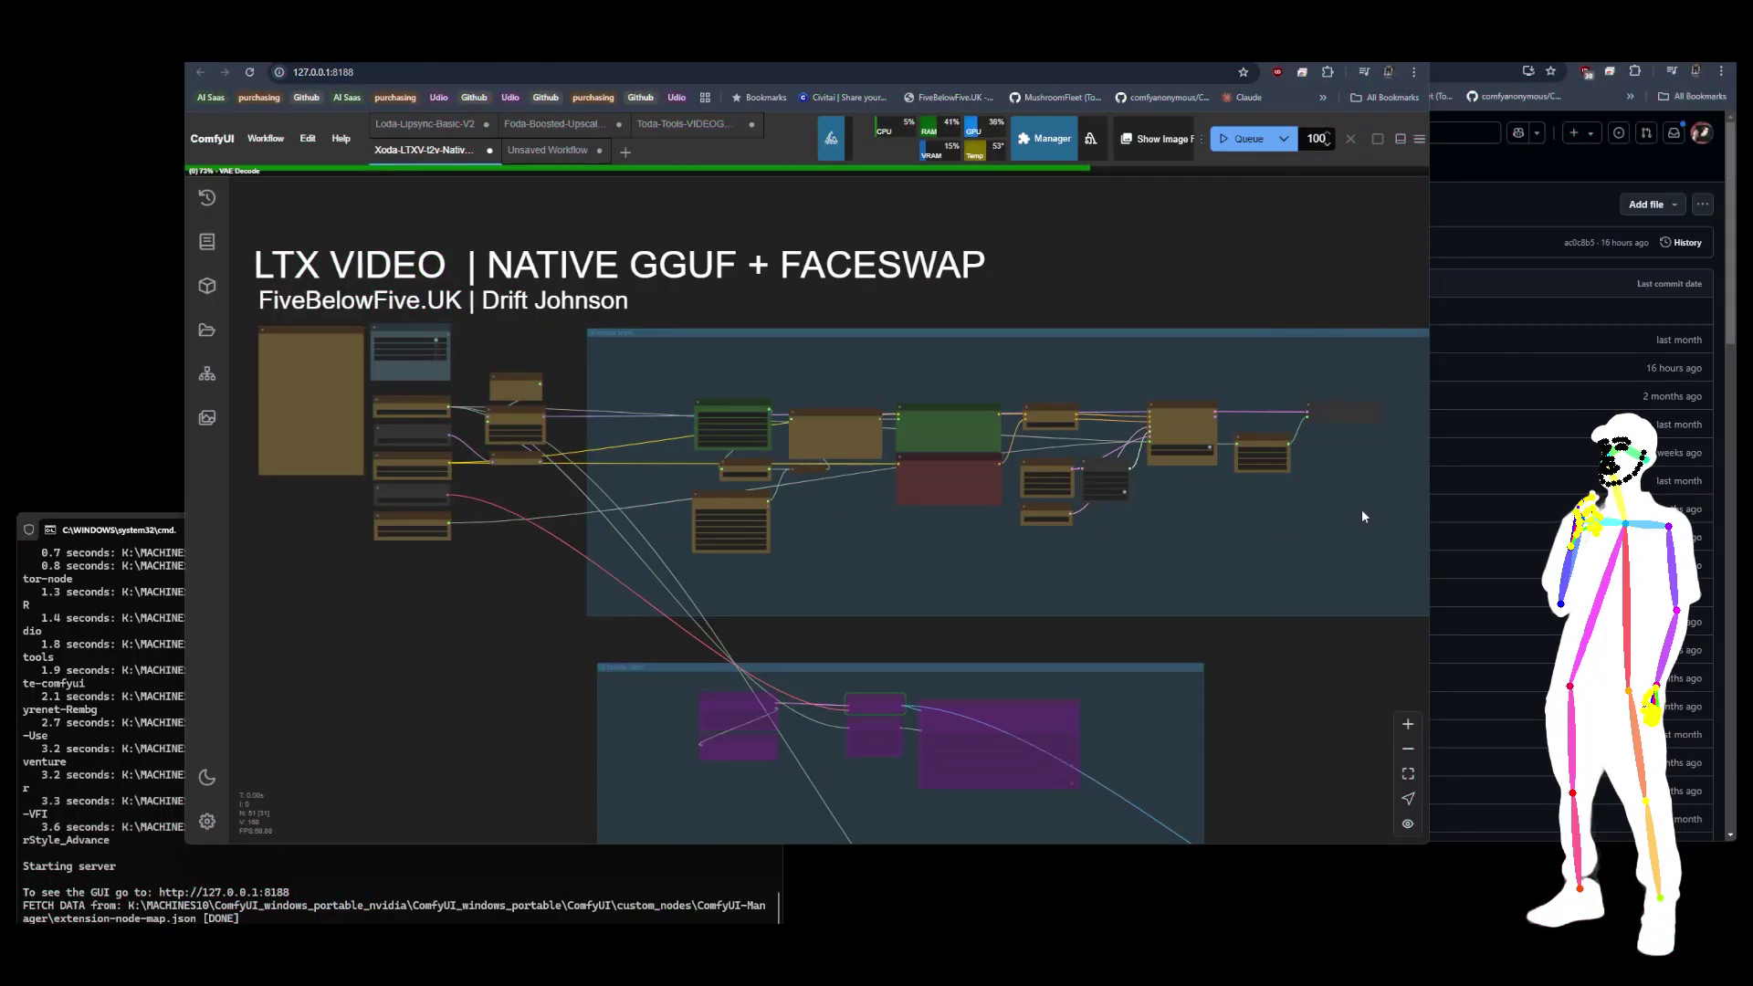
# Step: Pan and zoom around the workflow to inspect its title banner, node groups and sampler group
pyautogui.scroll(15, 374, 345)
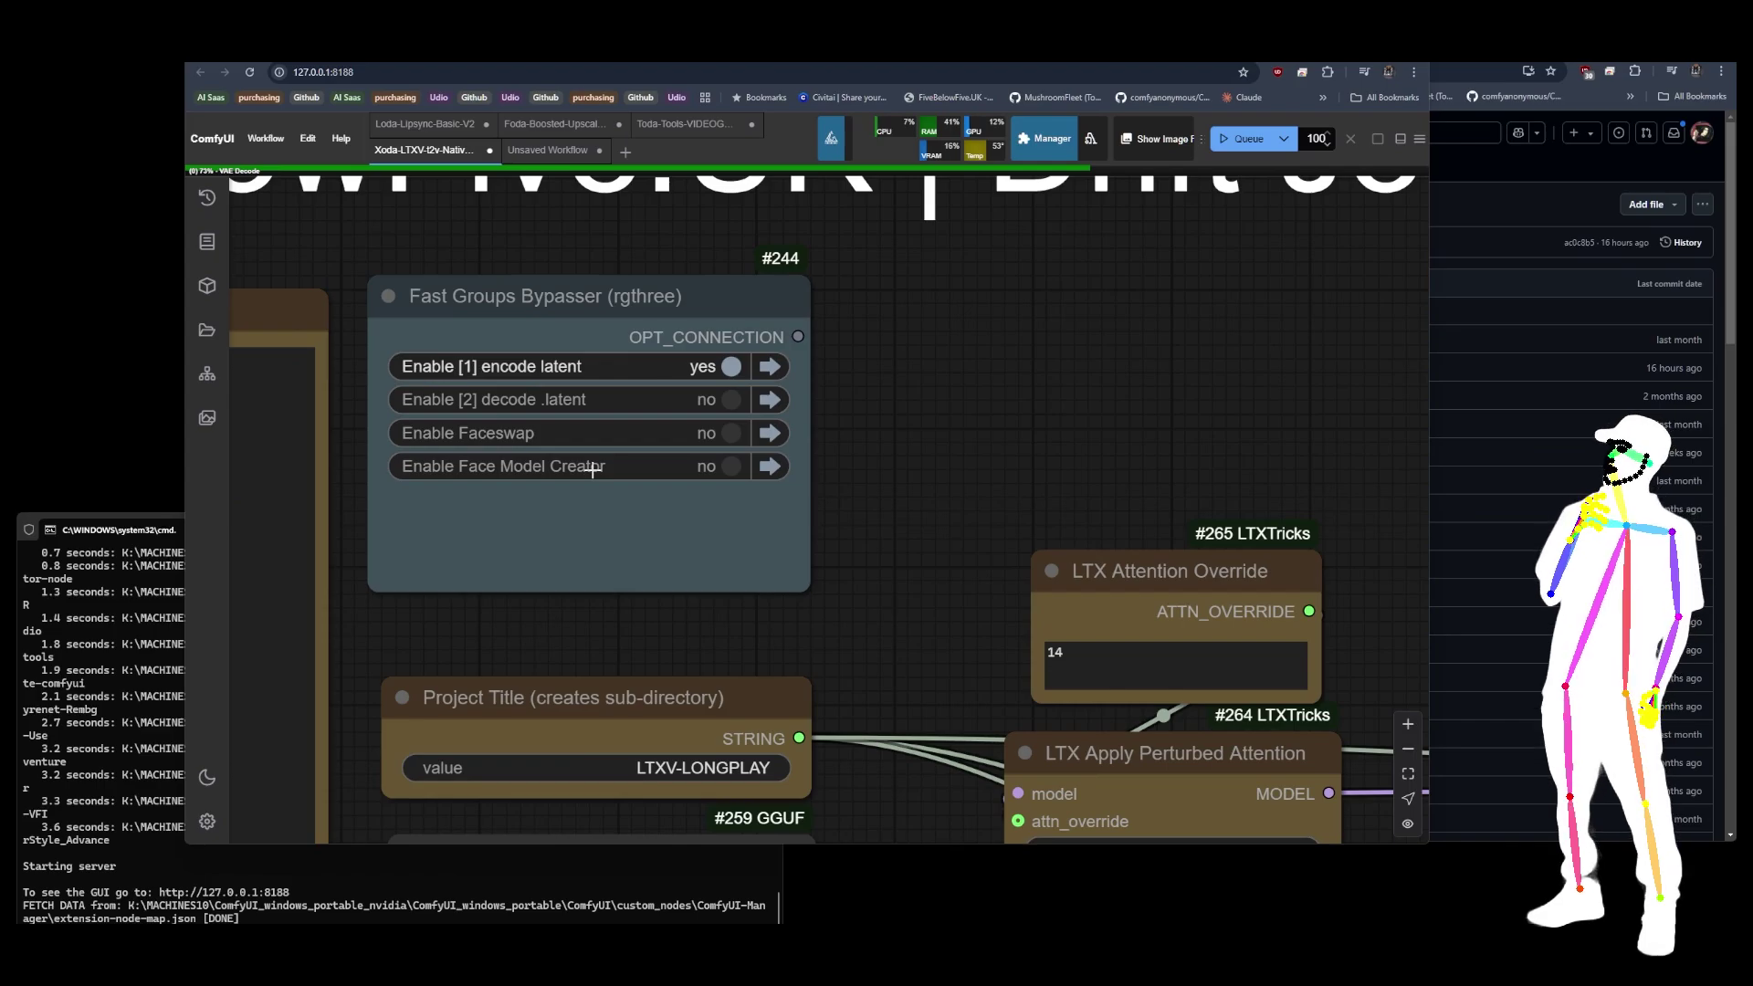
pyautogui.scroll(-6, 536, 347)
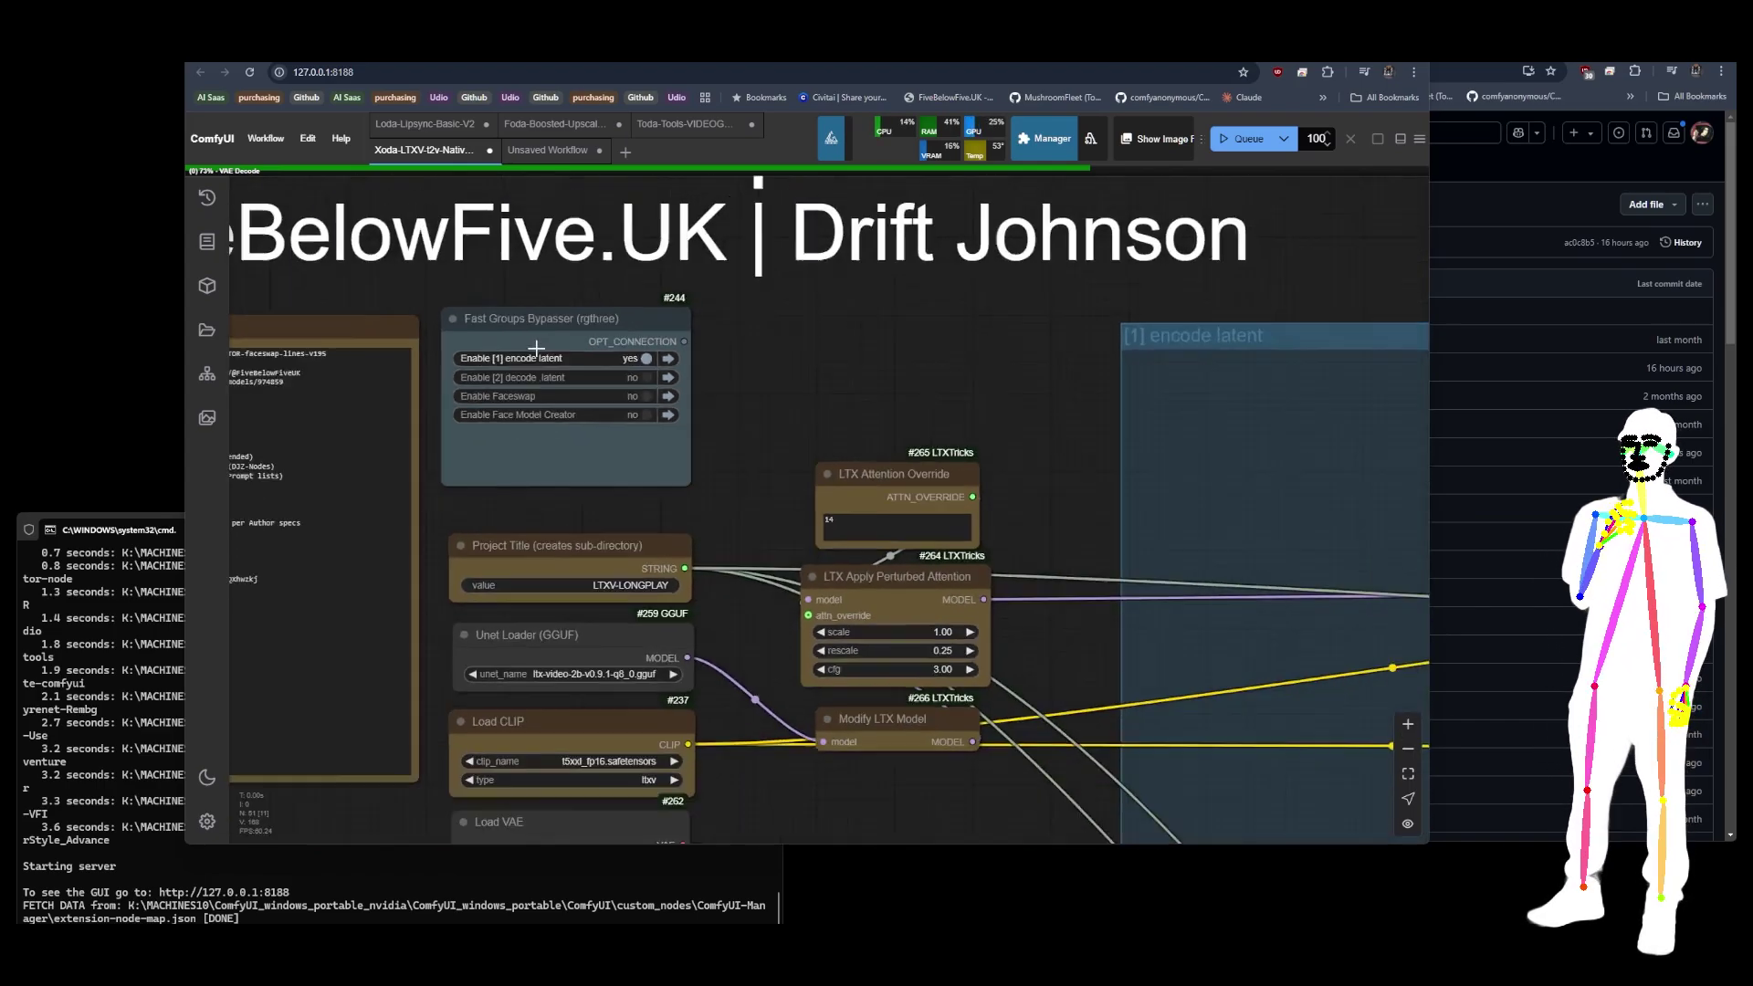
pyautogui.scroll(-10, 536, 348)
pyautogui.moveTo(552, 681); pyautogui.dragTo(494, 342)
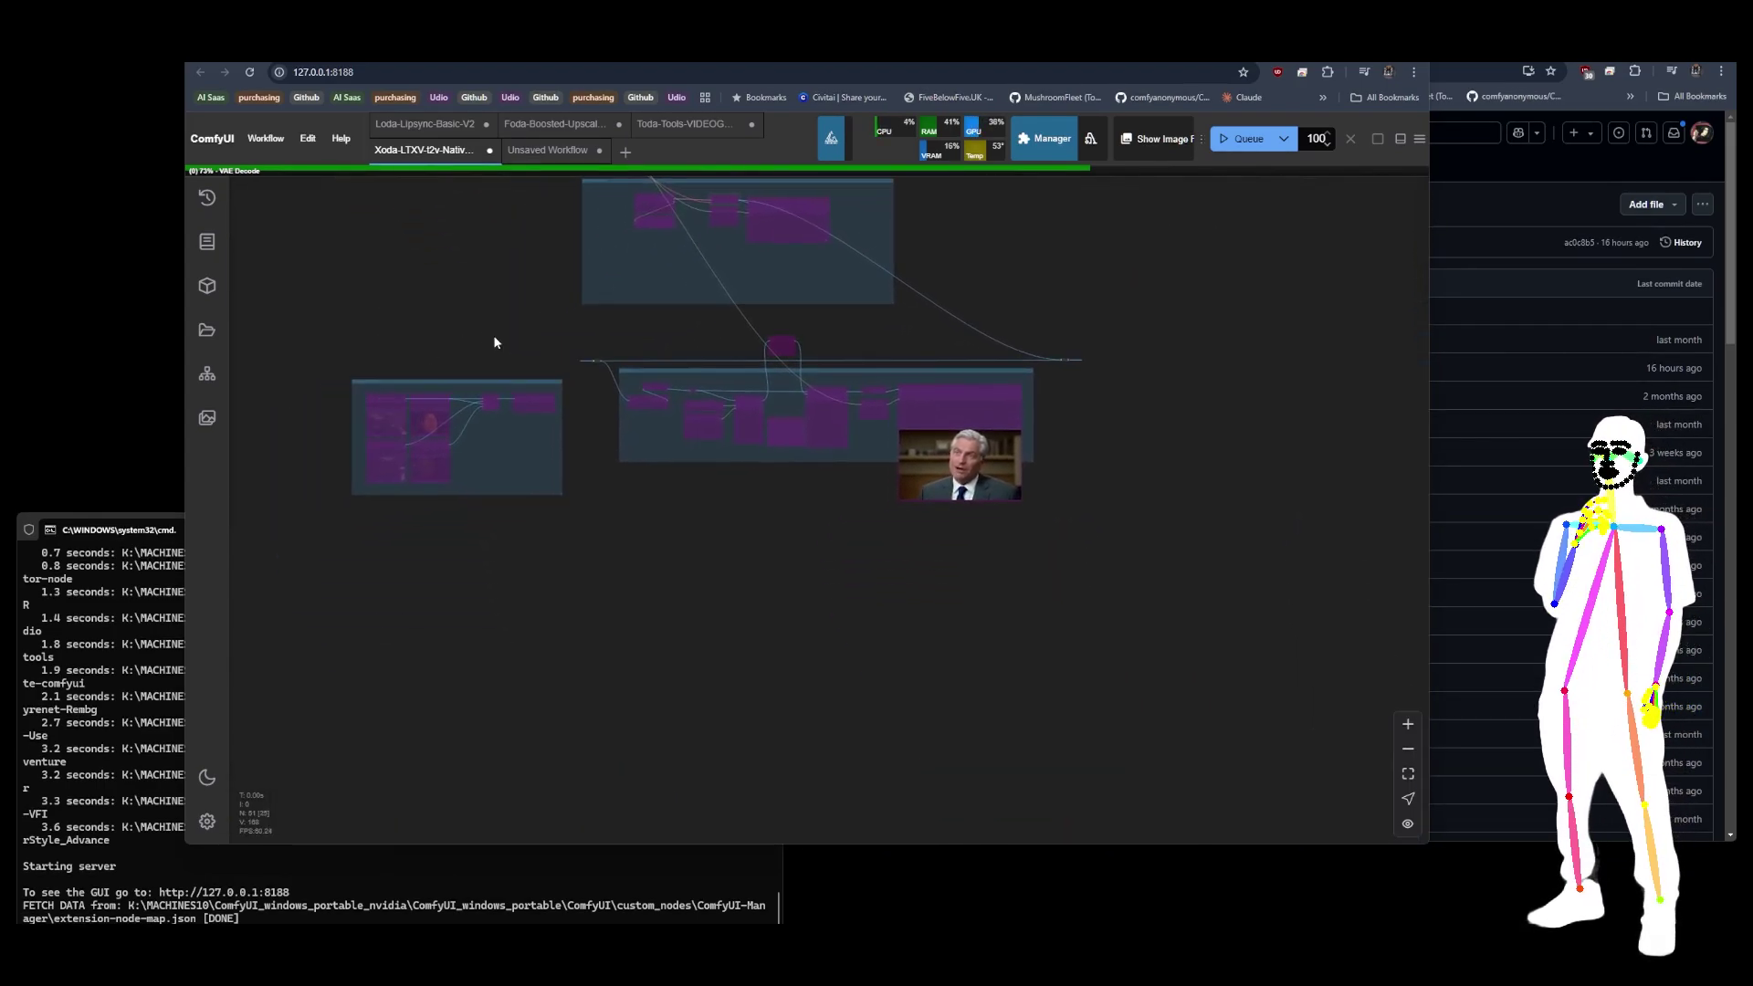
pyautogui.moveTo(419, 257); pyautogui.dragTo(468, 592)
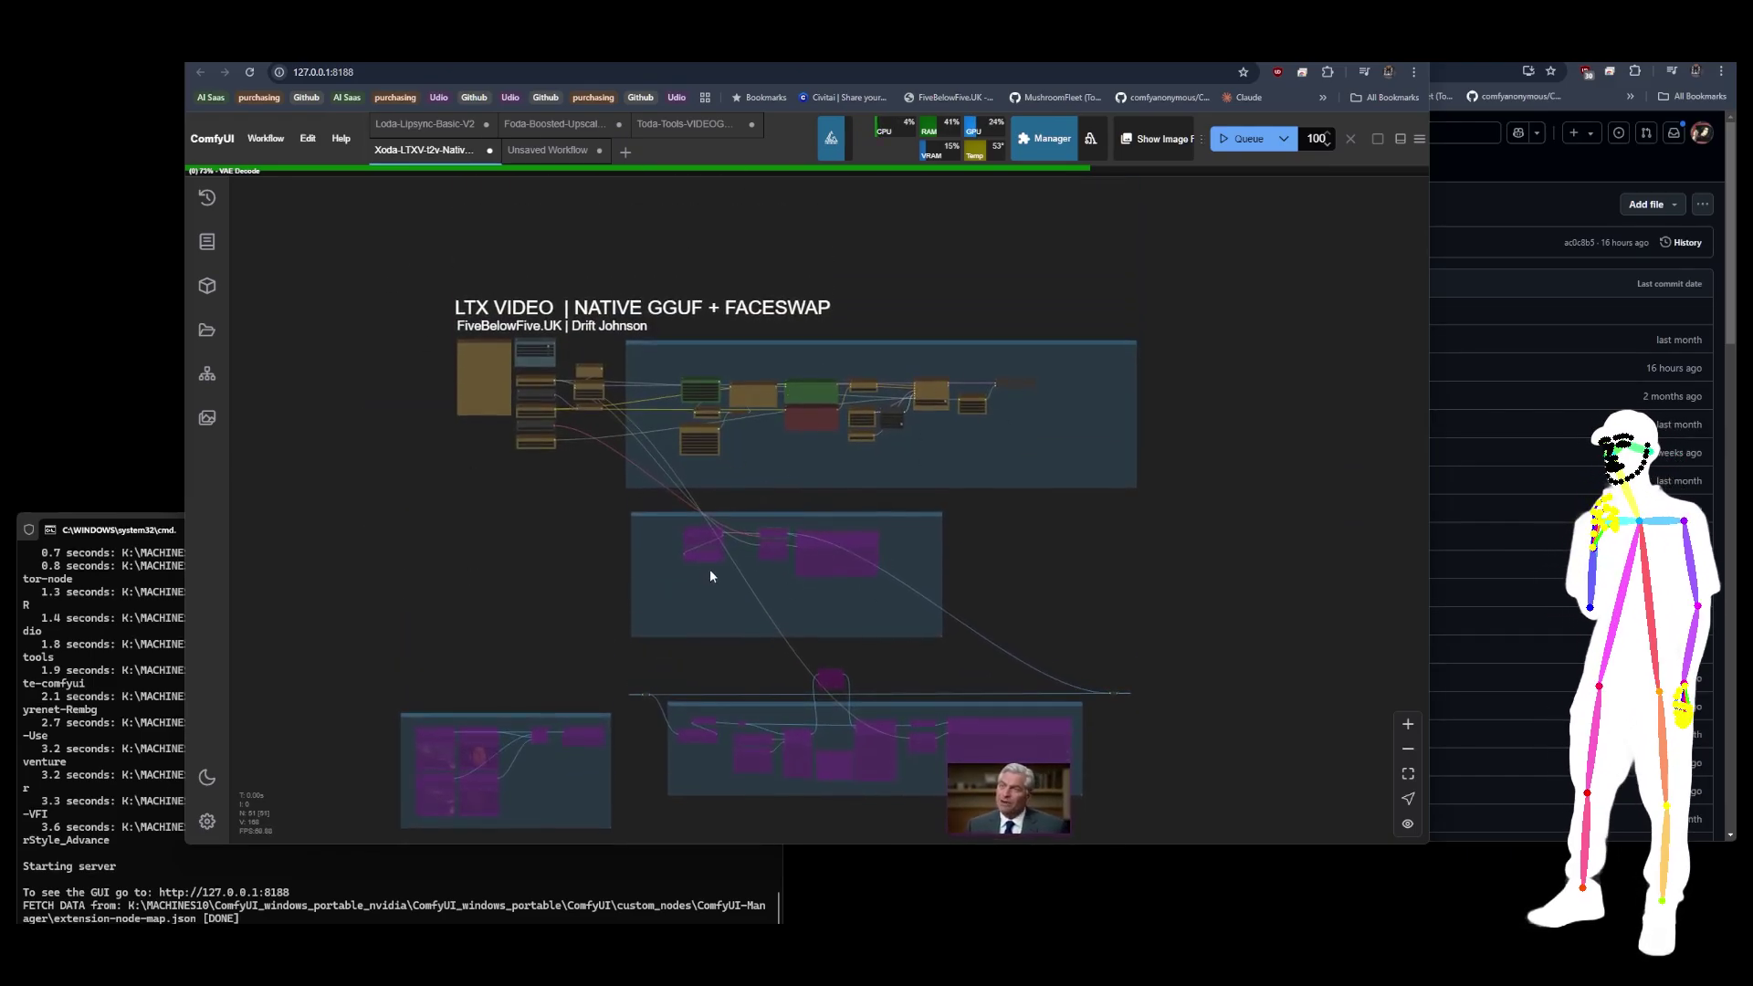
pyautogui.scroll(6, 525, 384)
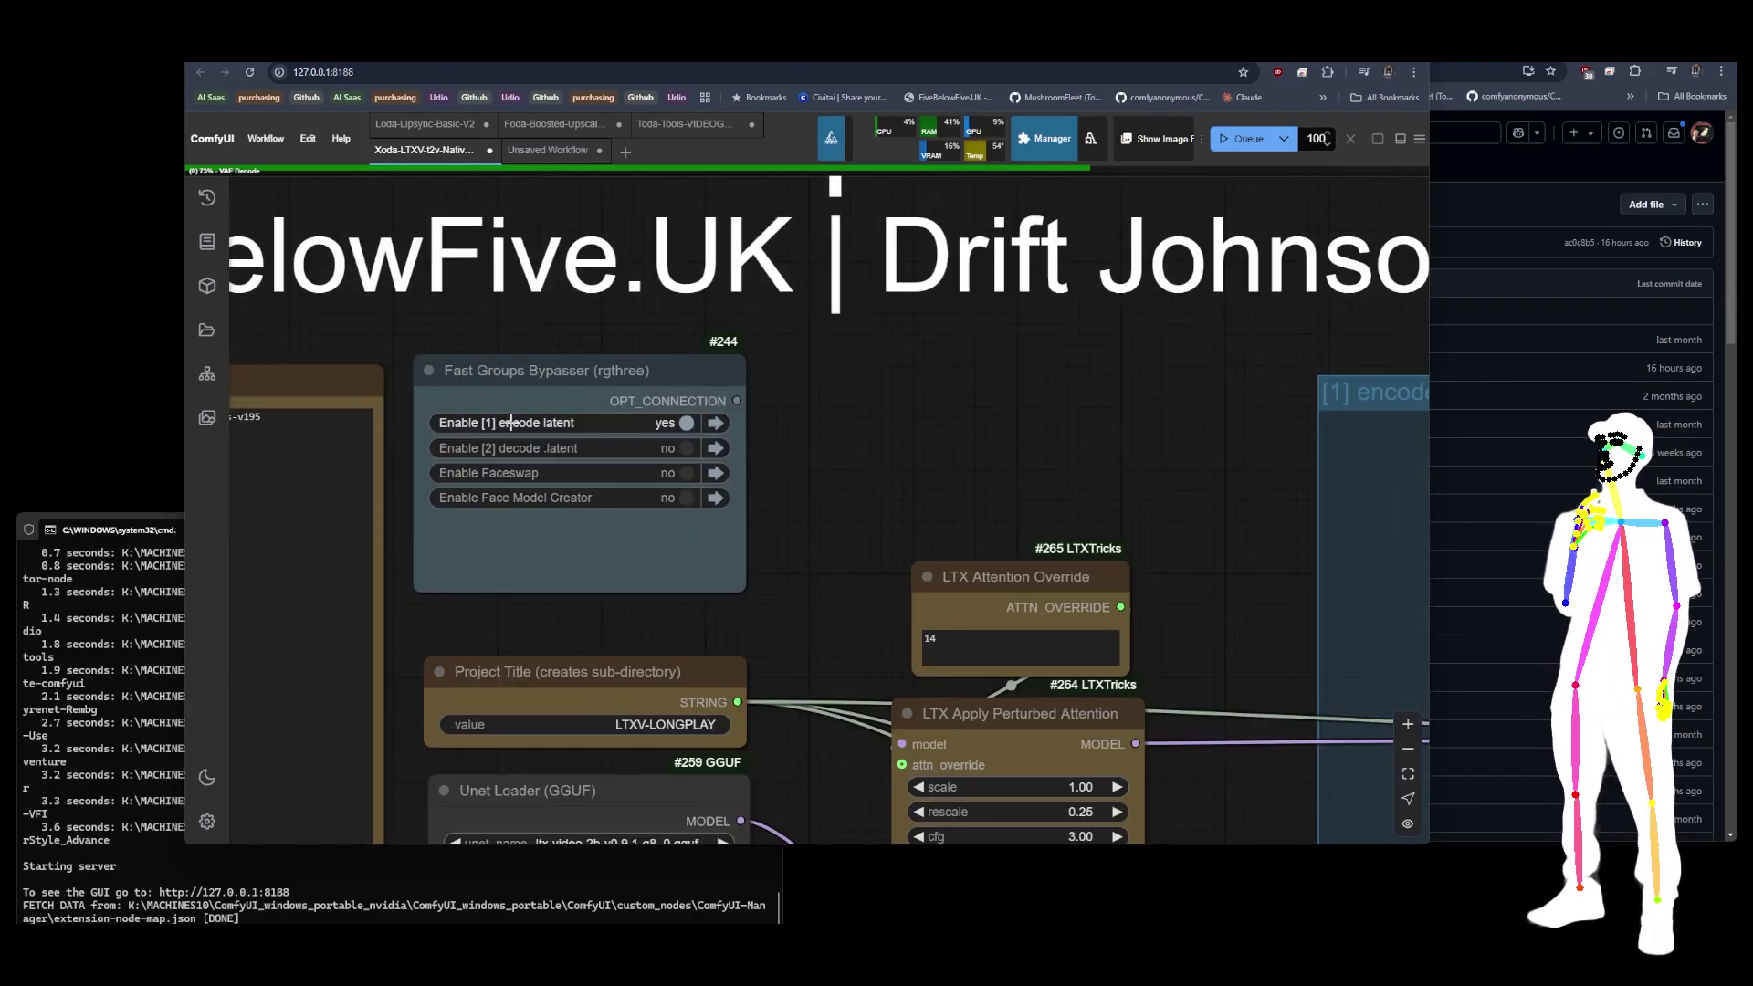
pyautogui.scroll(-10, 305, 339)
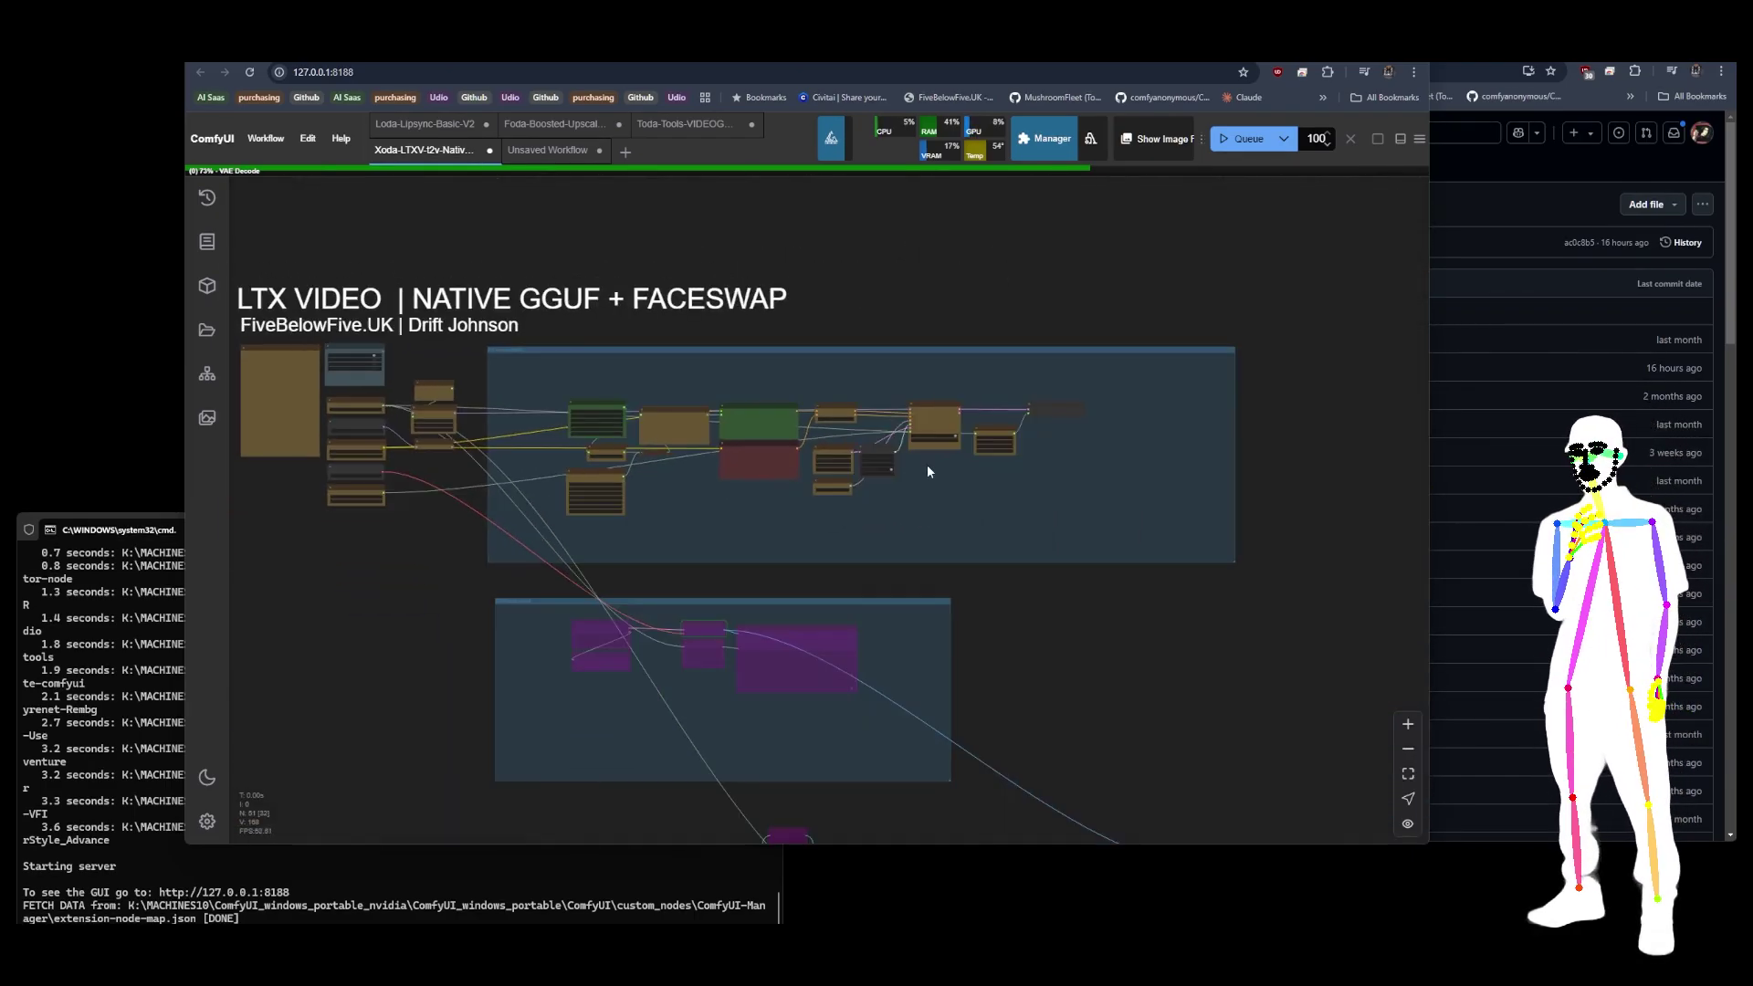
pyautogui.scroll(10, 927, 471)
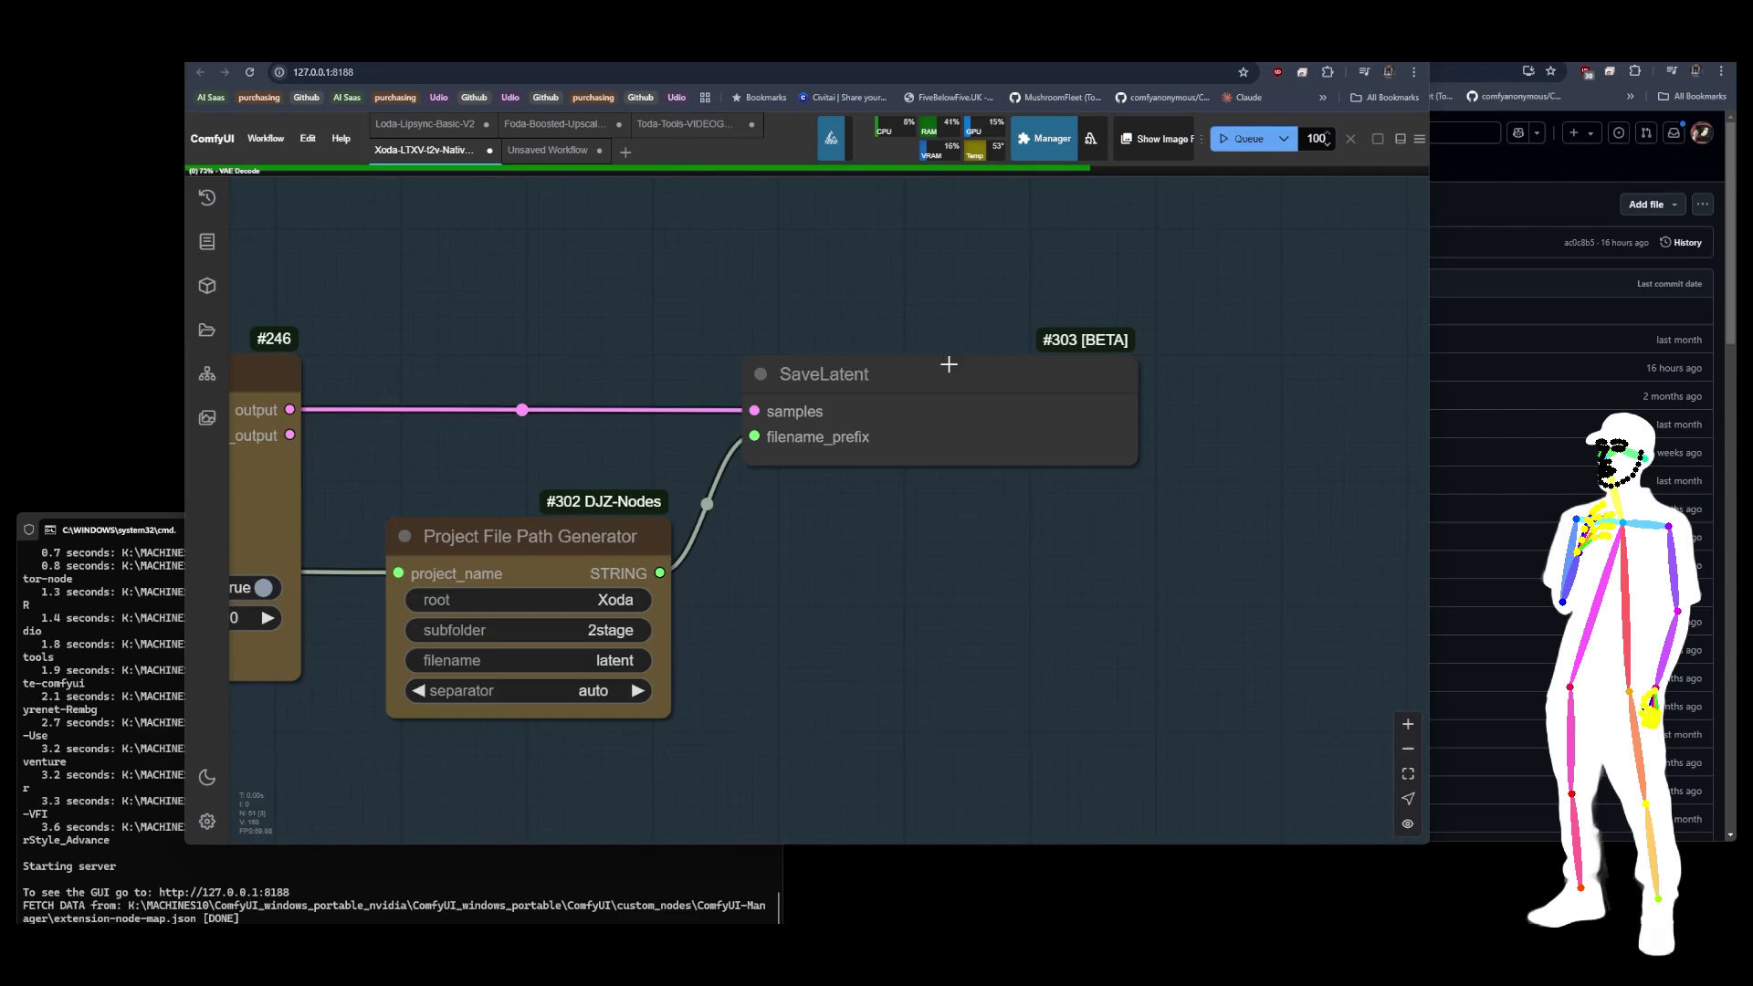
pyautogui.scroll(-6, 948, 364)
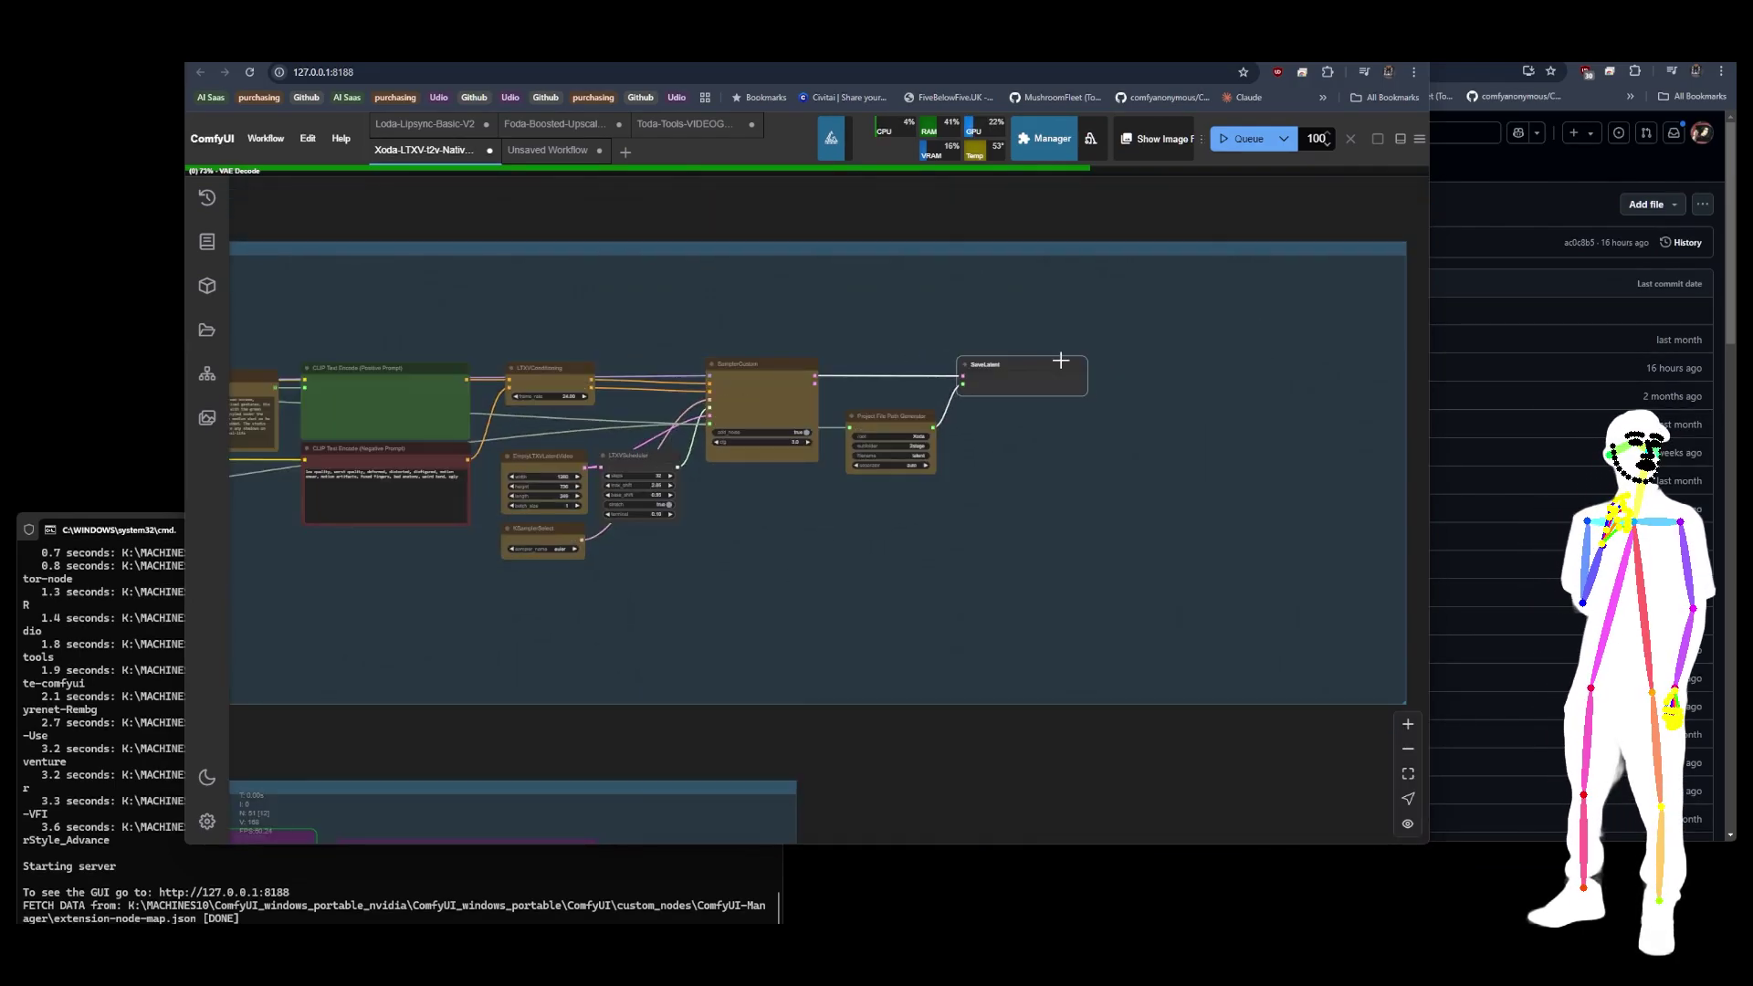
pyautogui.scroll(10, 531, 484)
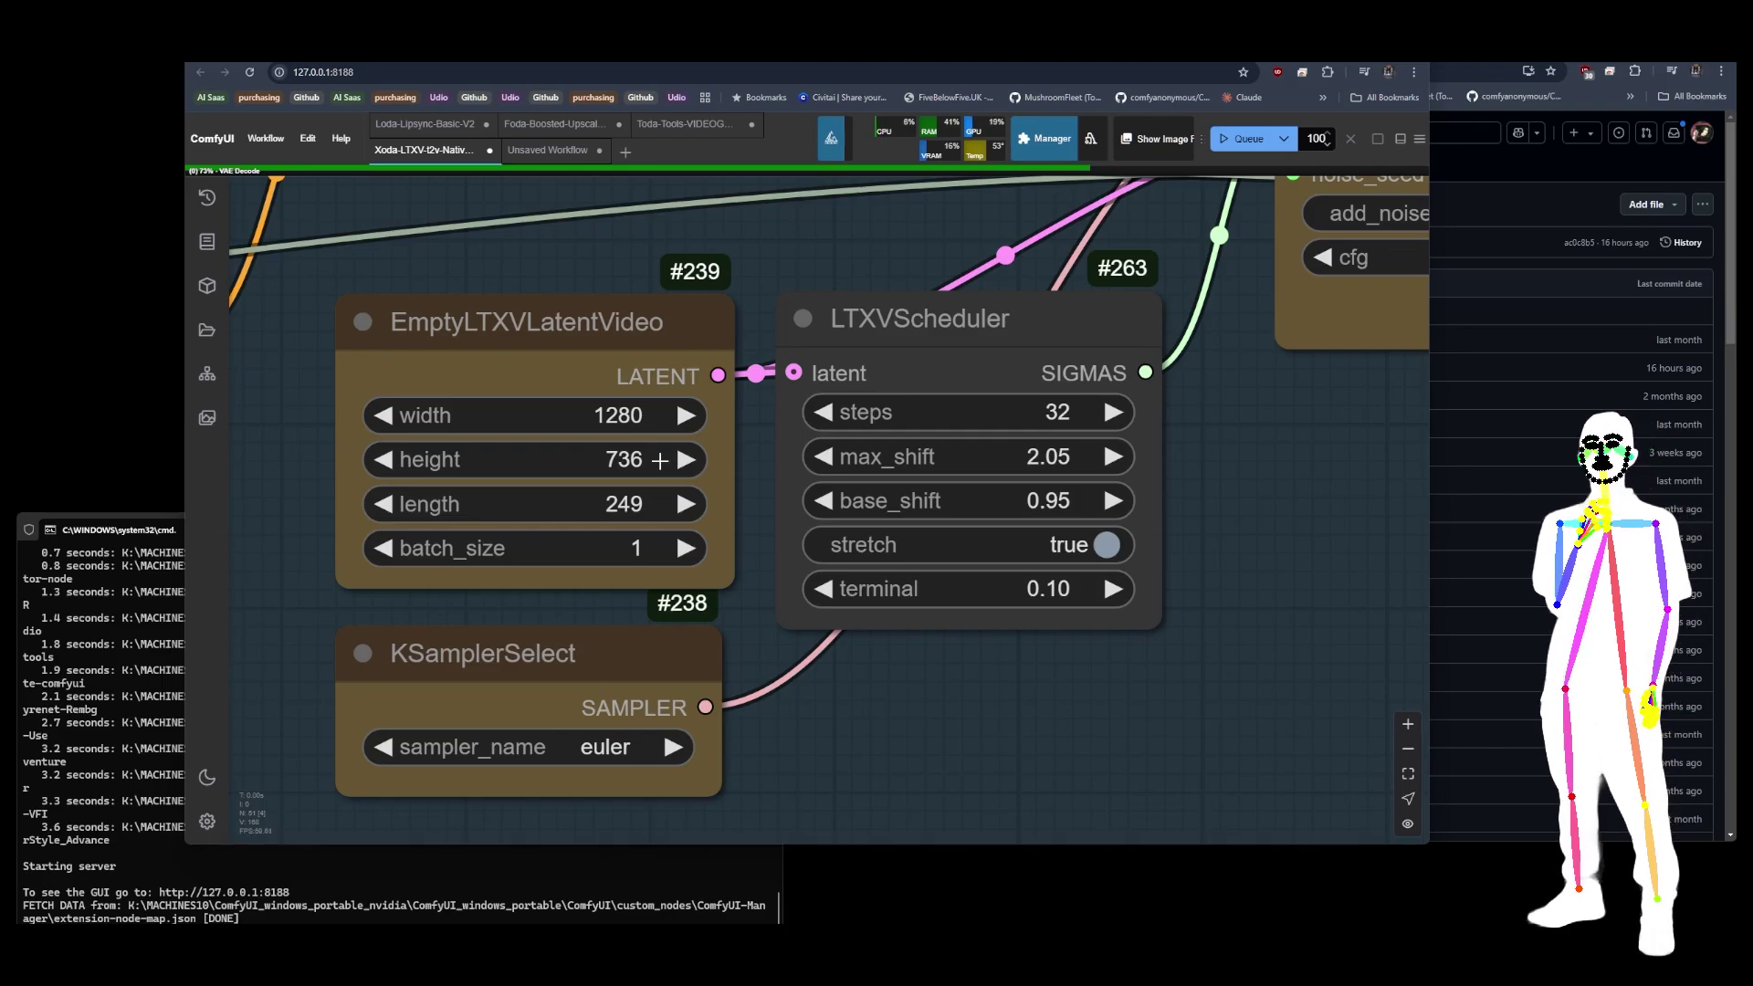
pyautogui.scroll(-6, 452, 490)
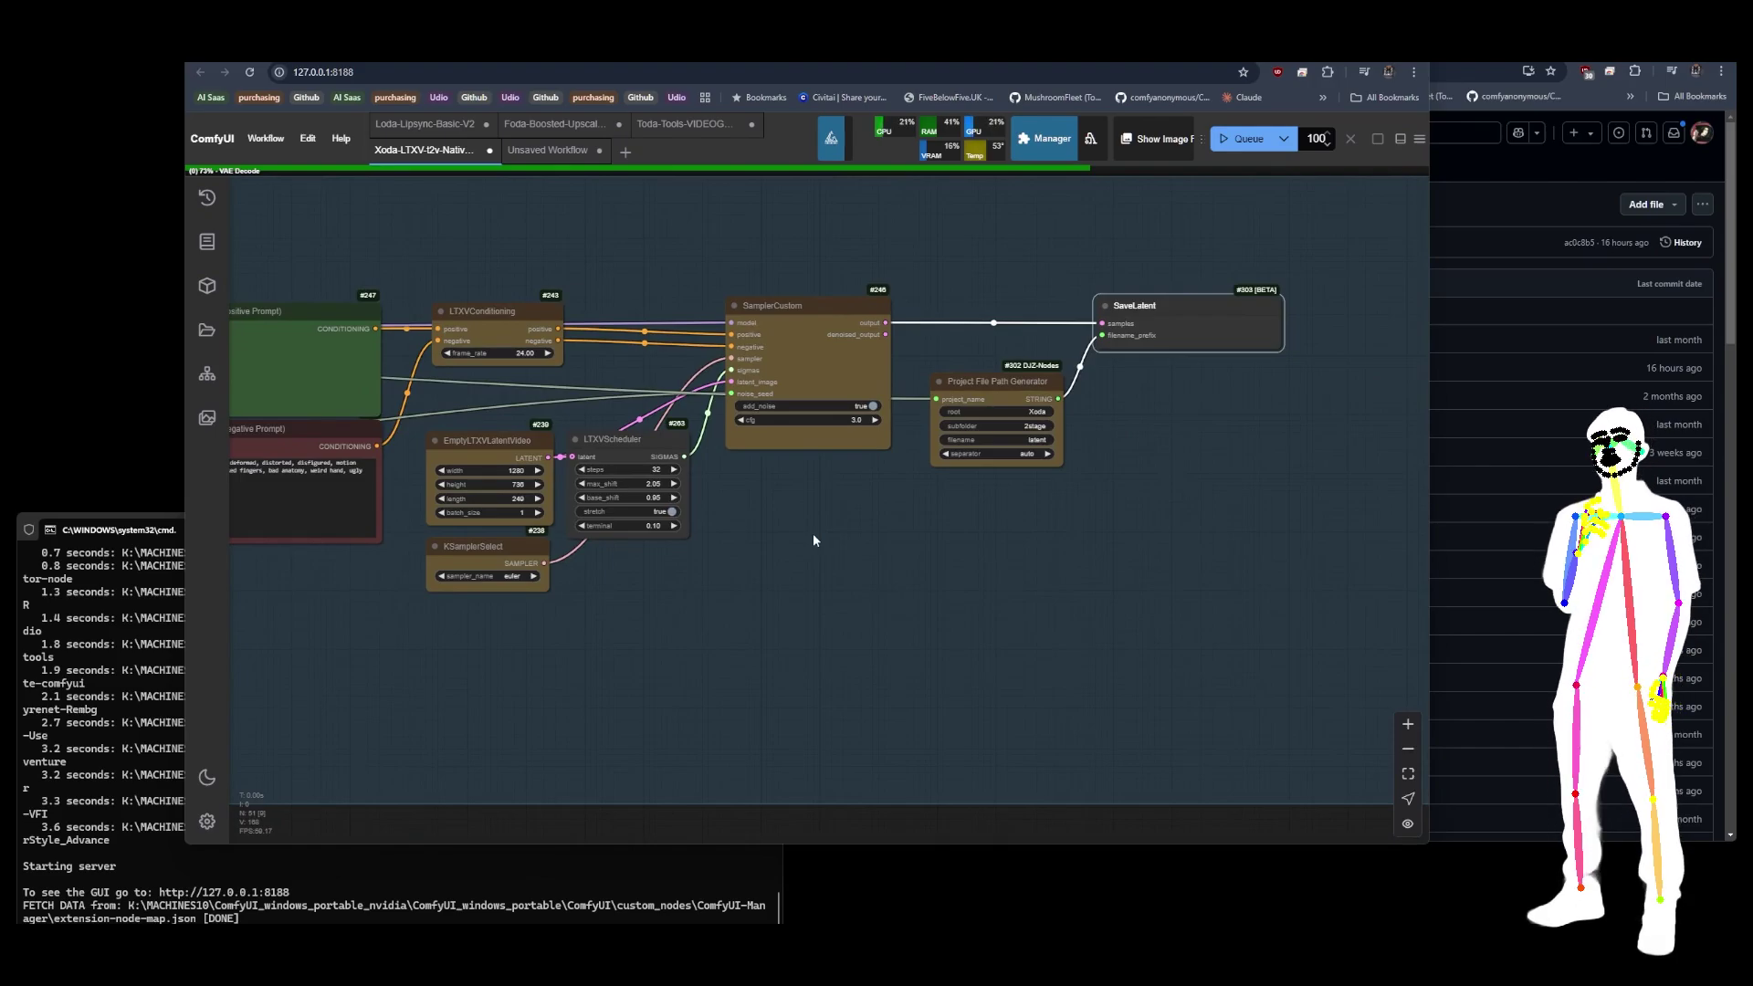
pyautogui.scroll(-3, 945, 524)
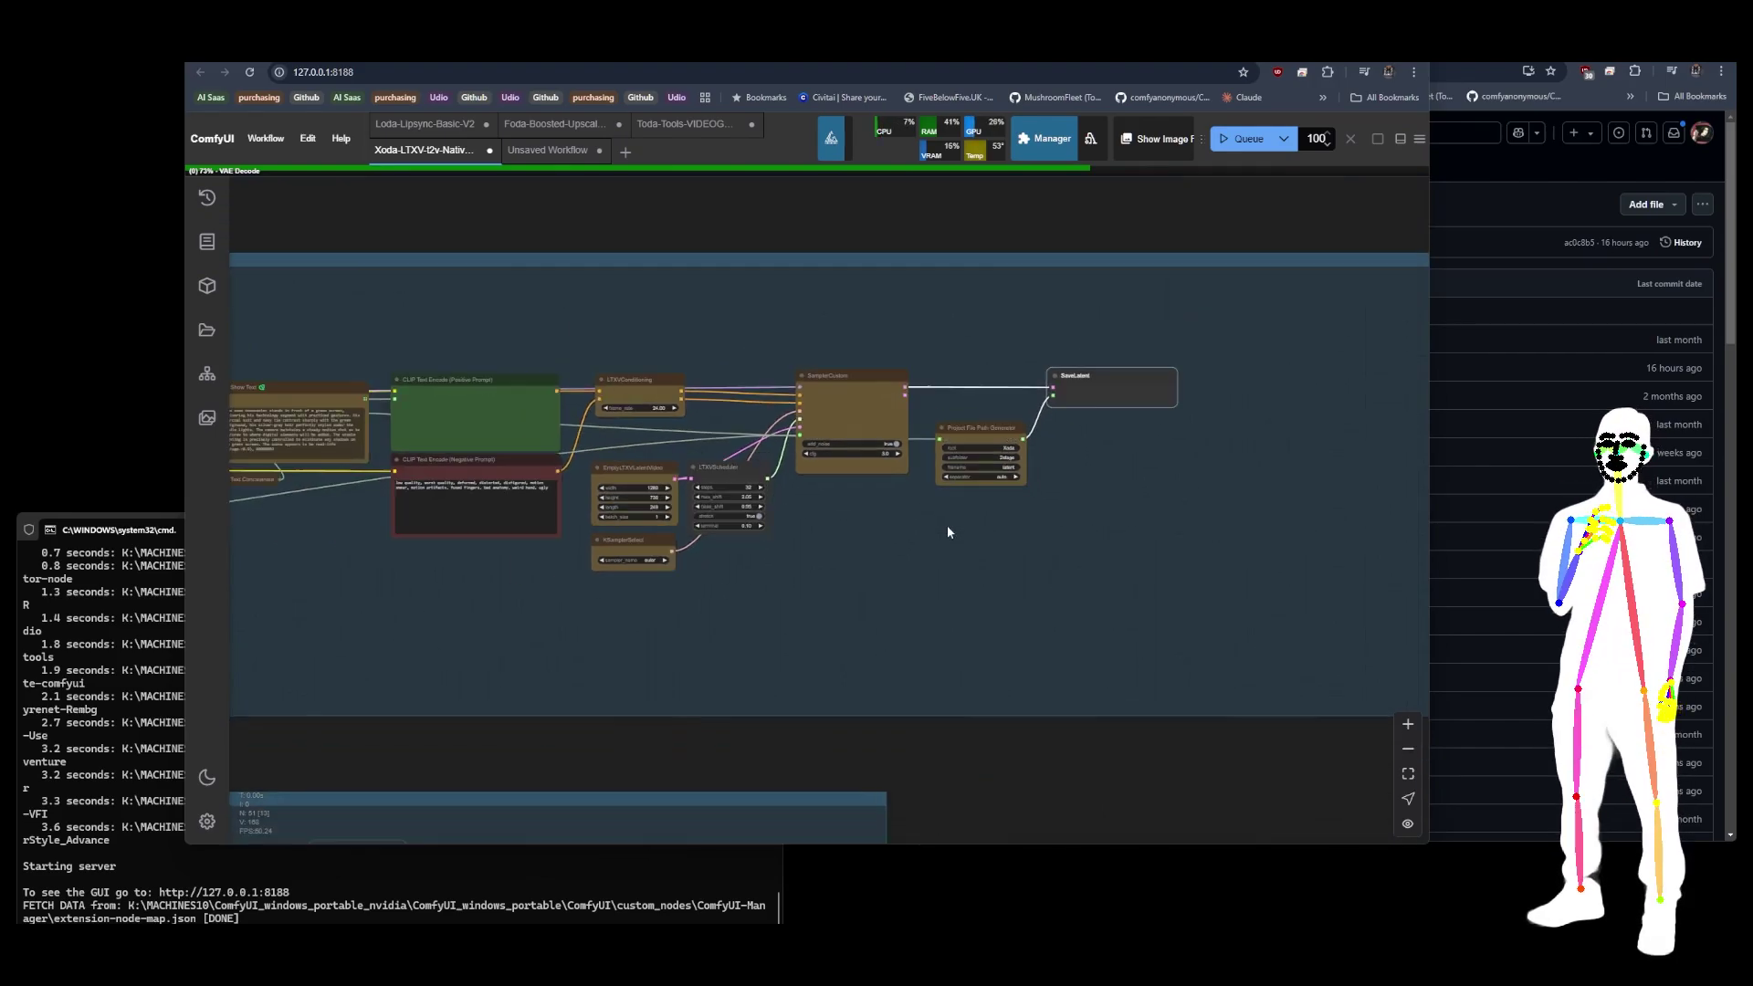
pyautogui.moveTo(471, 595); pyautogui.dragTo(632, 587)
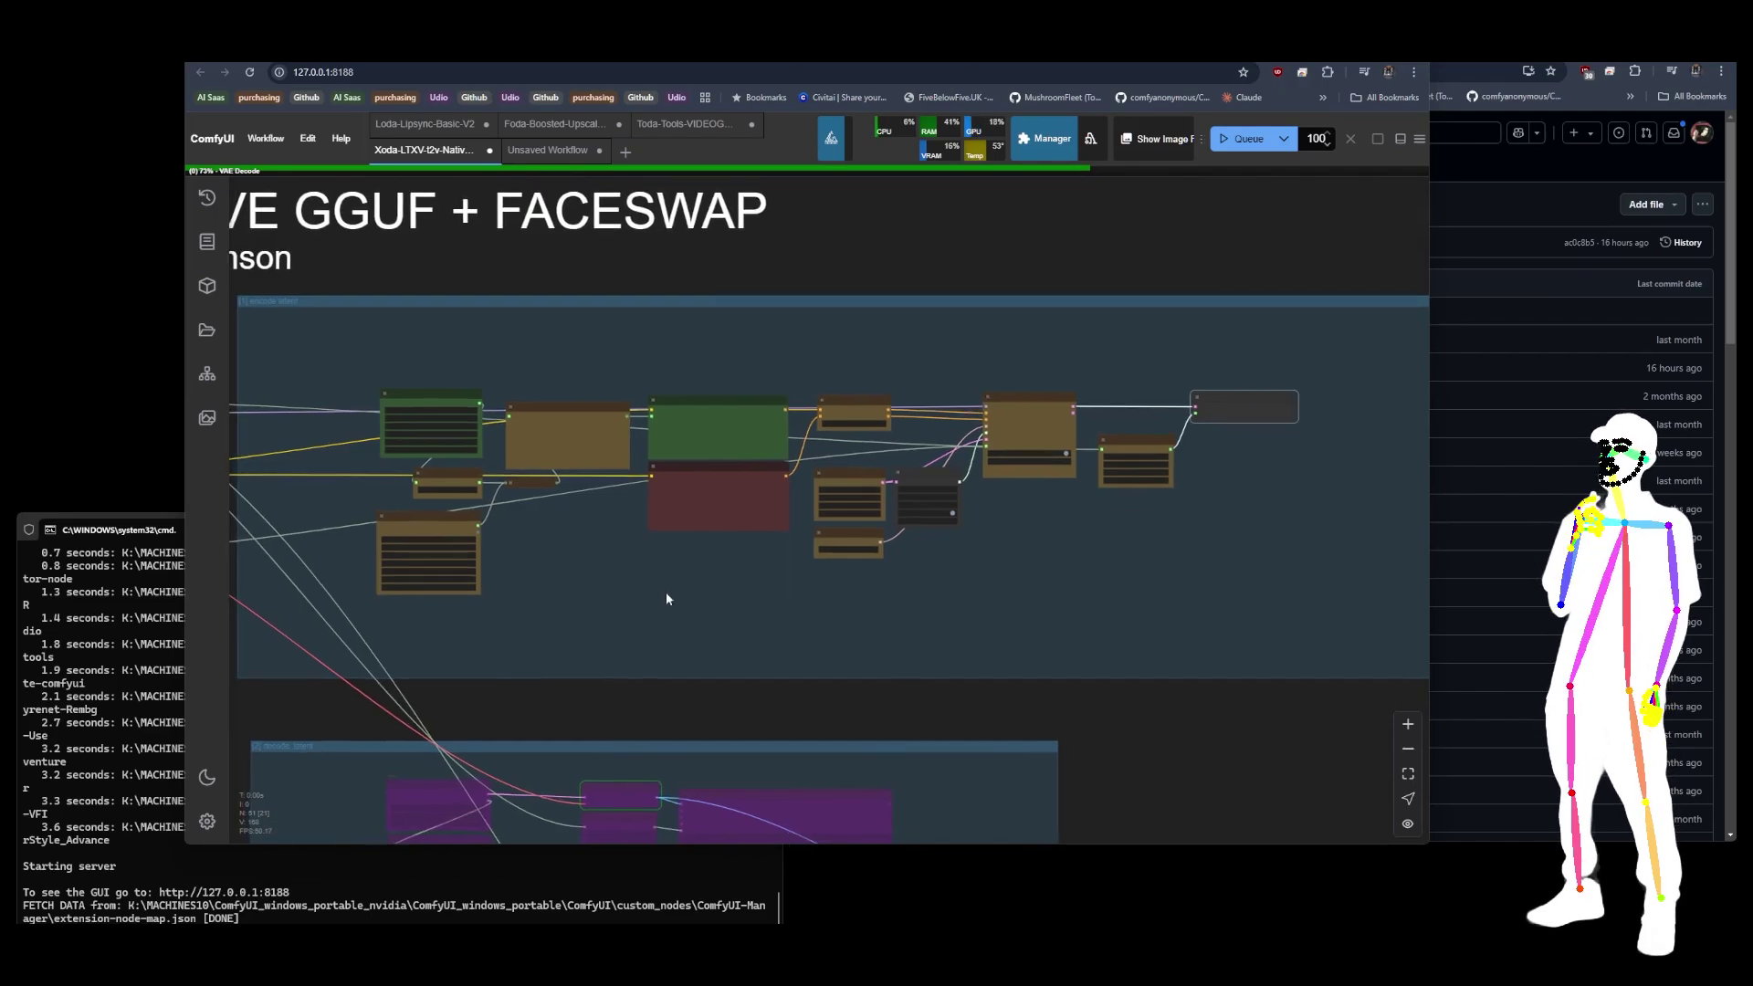
pyautogui.scroll(-2, 736, 601)
pyautogui.moveTo(633, 572); pyautogui.dragTo(880, 636)
pyautogui.scroll(3, 480, 500)
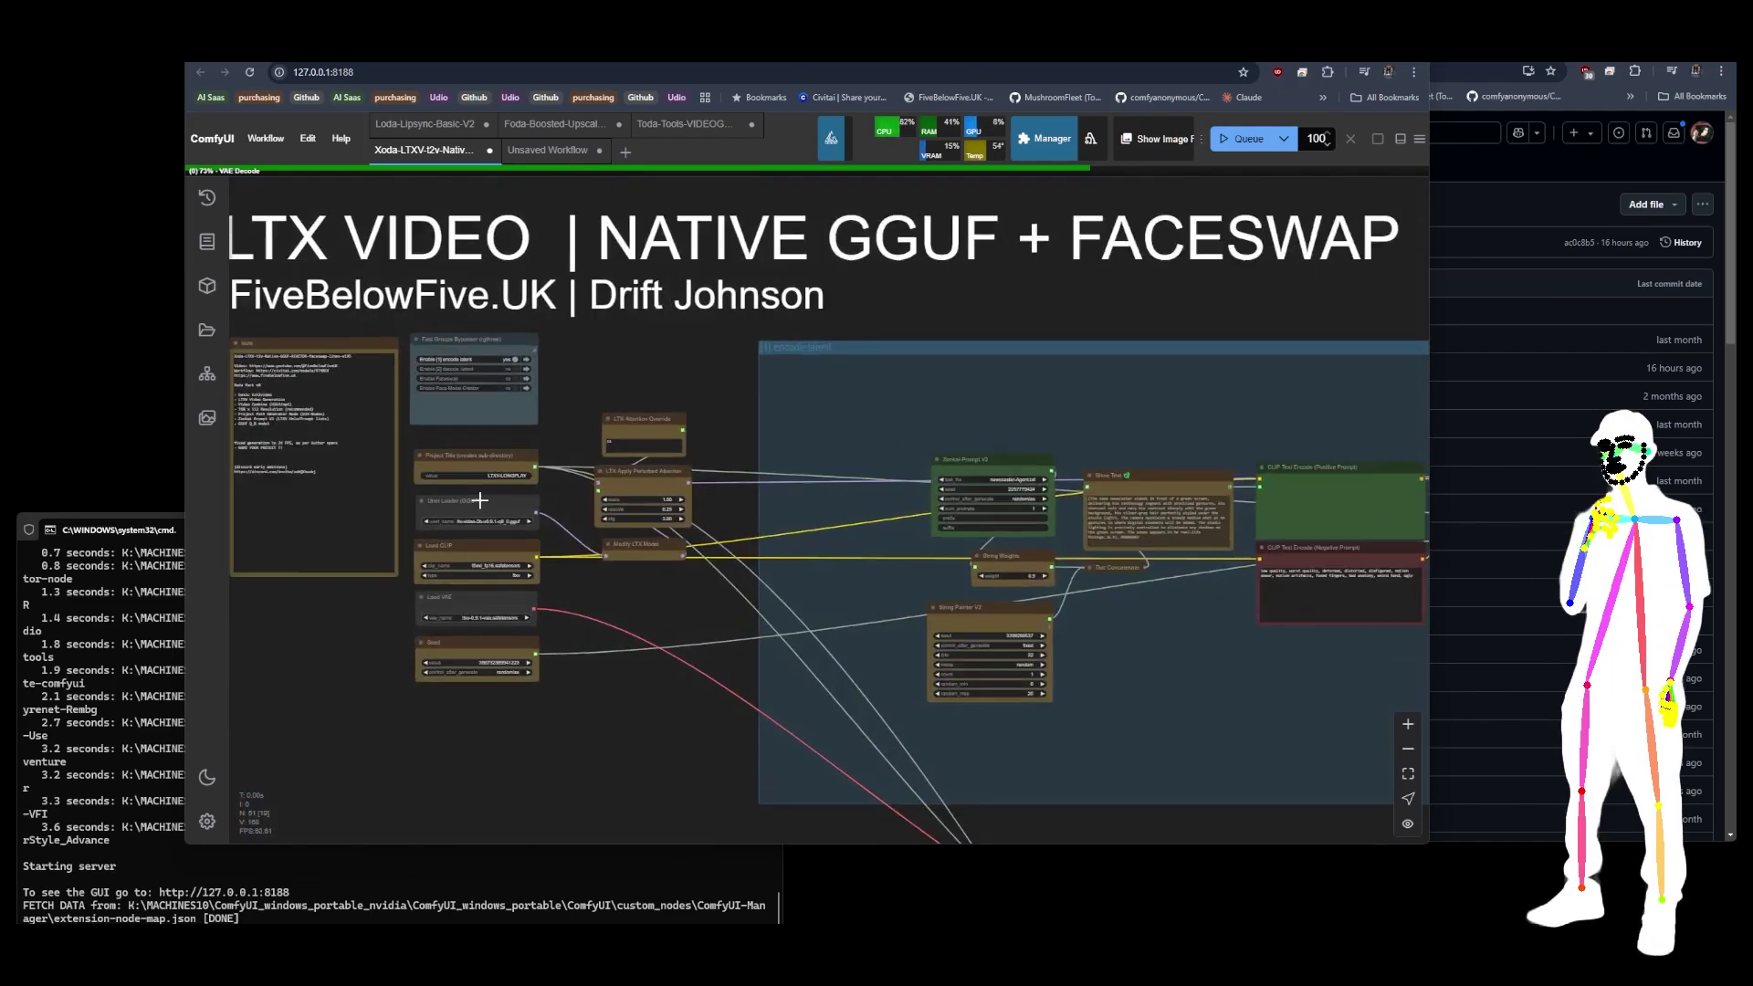
pyautogui.scroll(10, 479, 500)
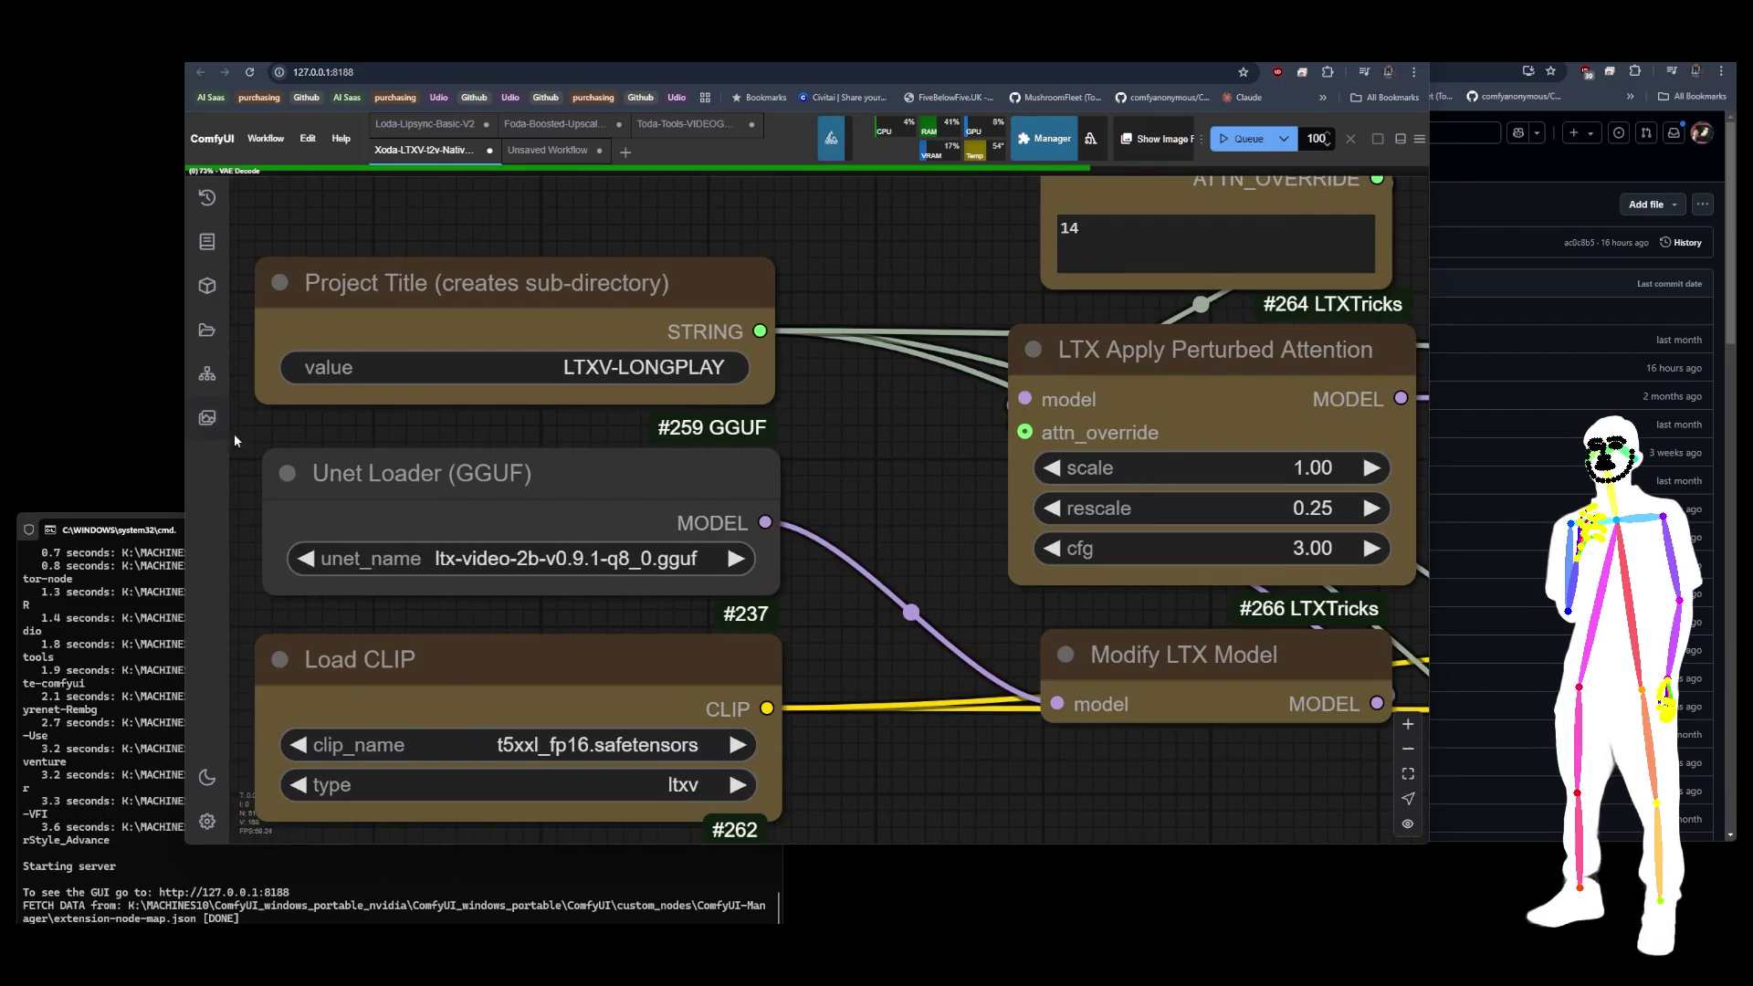
pyautogui.scroll(-6, 261, 435)
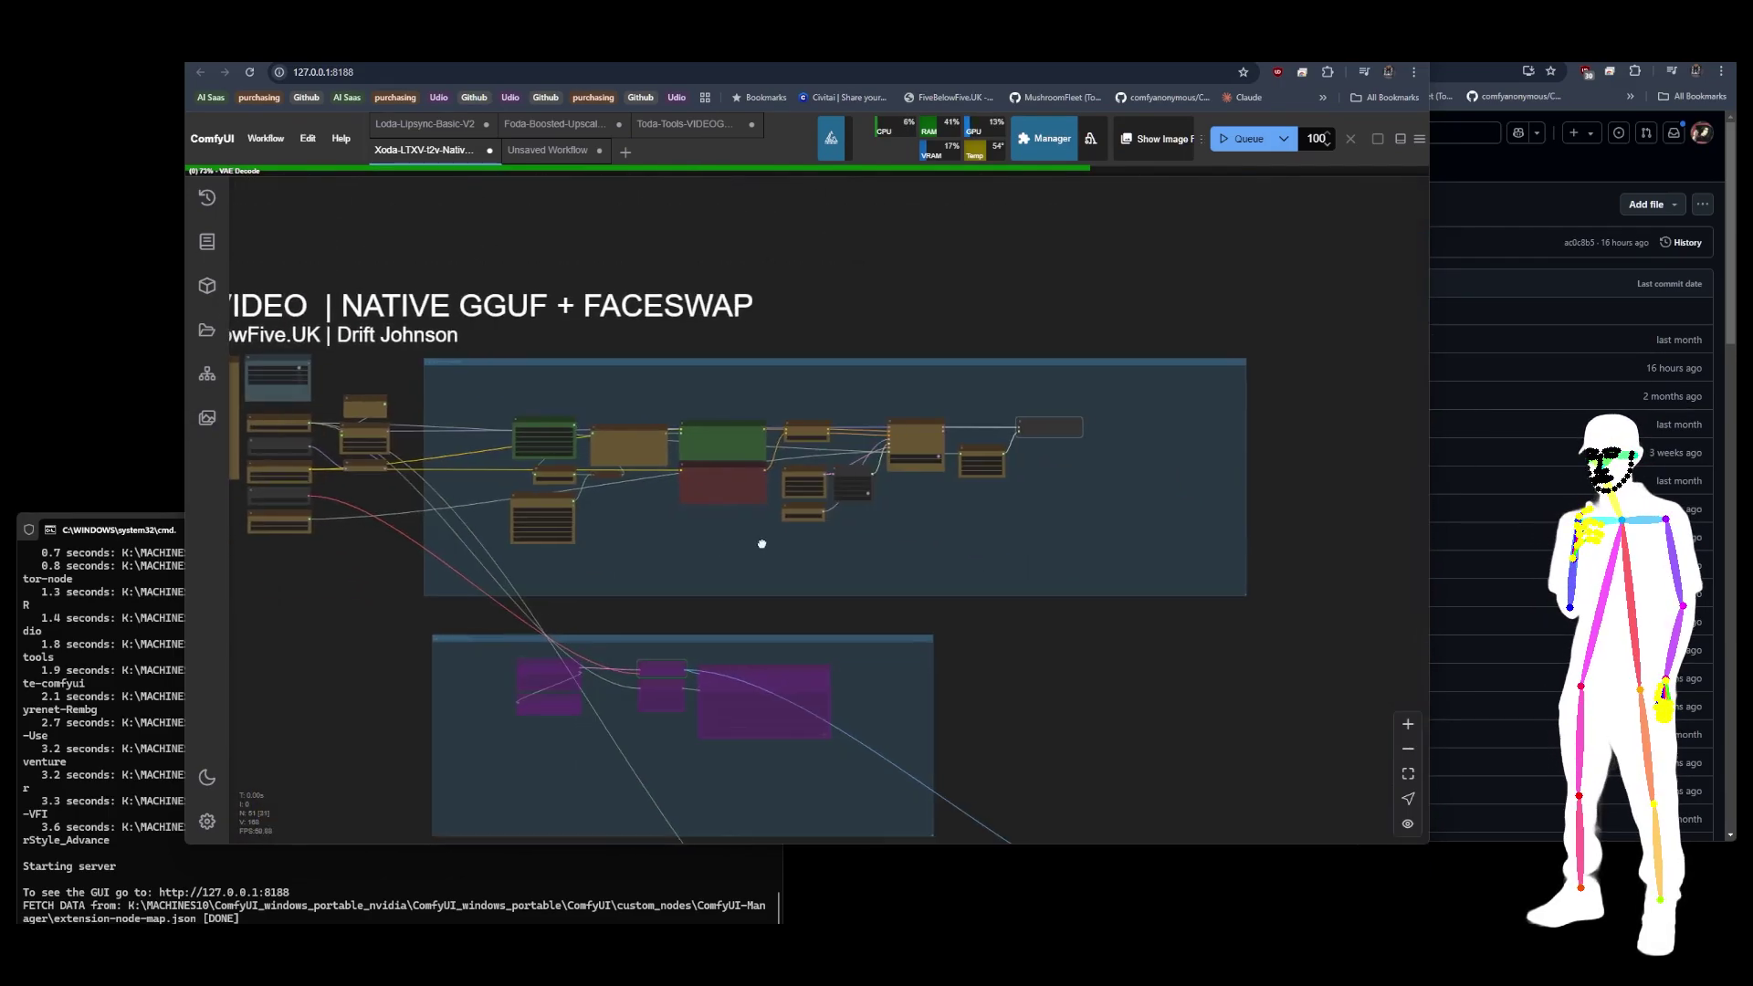
pyautogui.moveTo(761, 544); pyautogui.dragTo(679, 470)
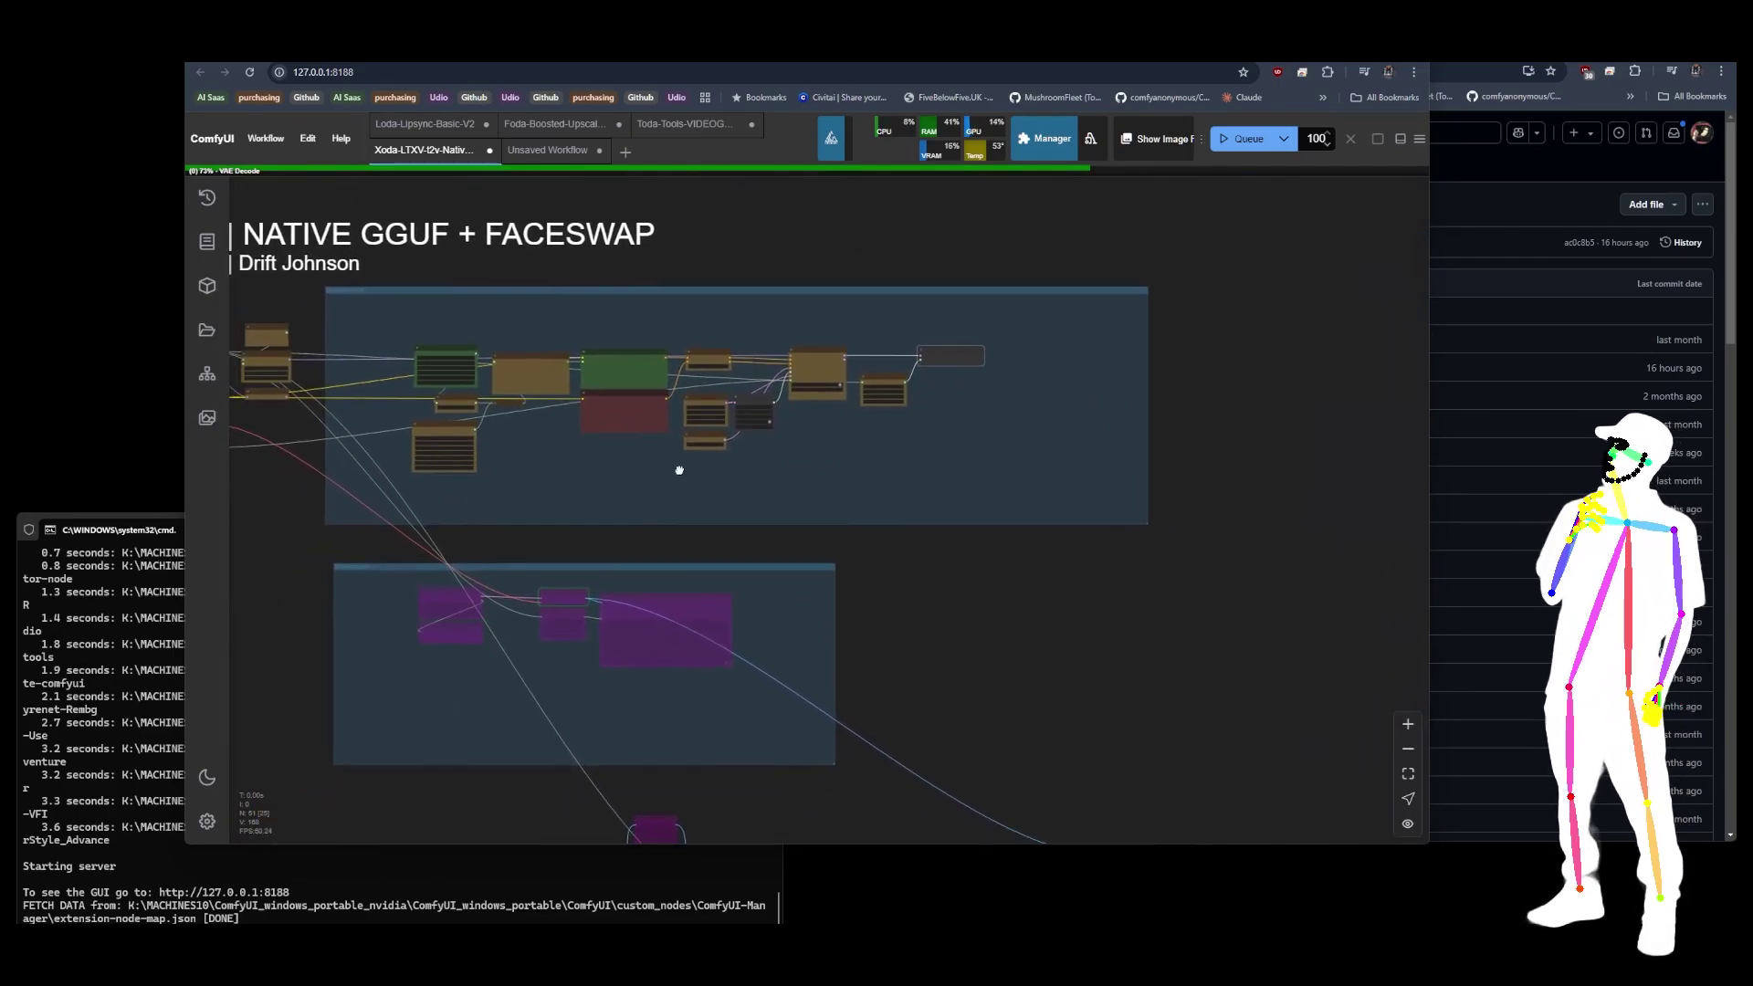
pyautogui.scroll(5, 650, 398)
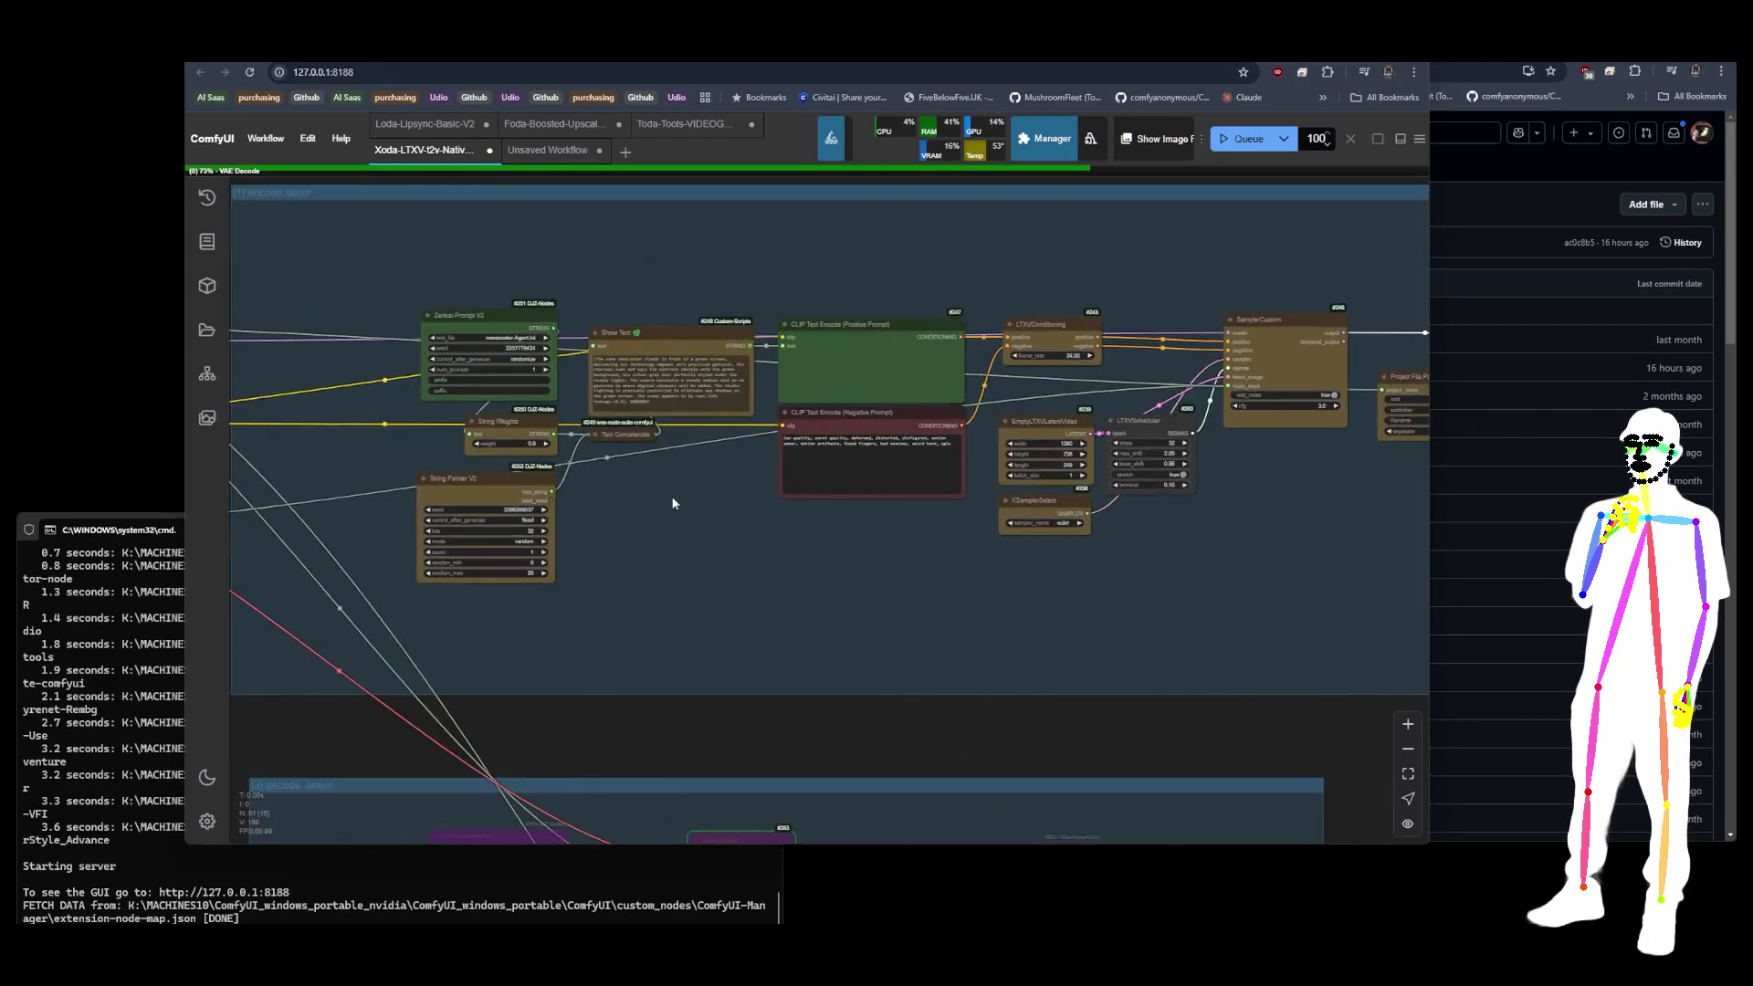
pyautogui.scroll(8, 425, 392)
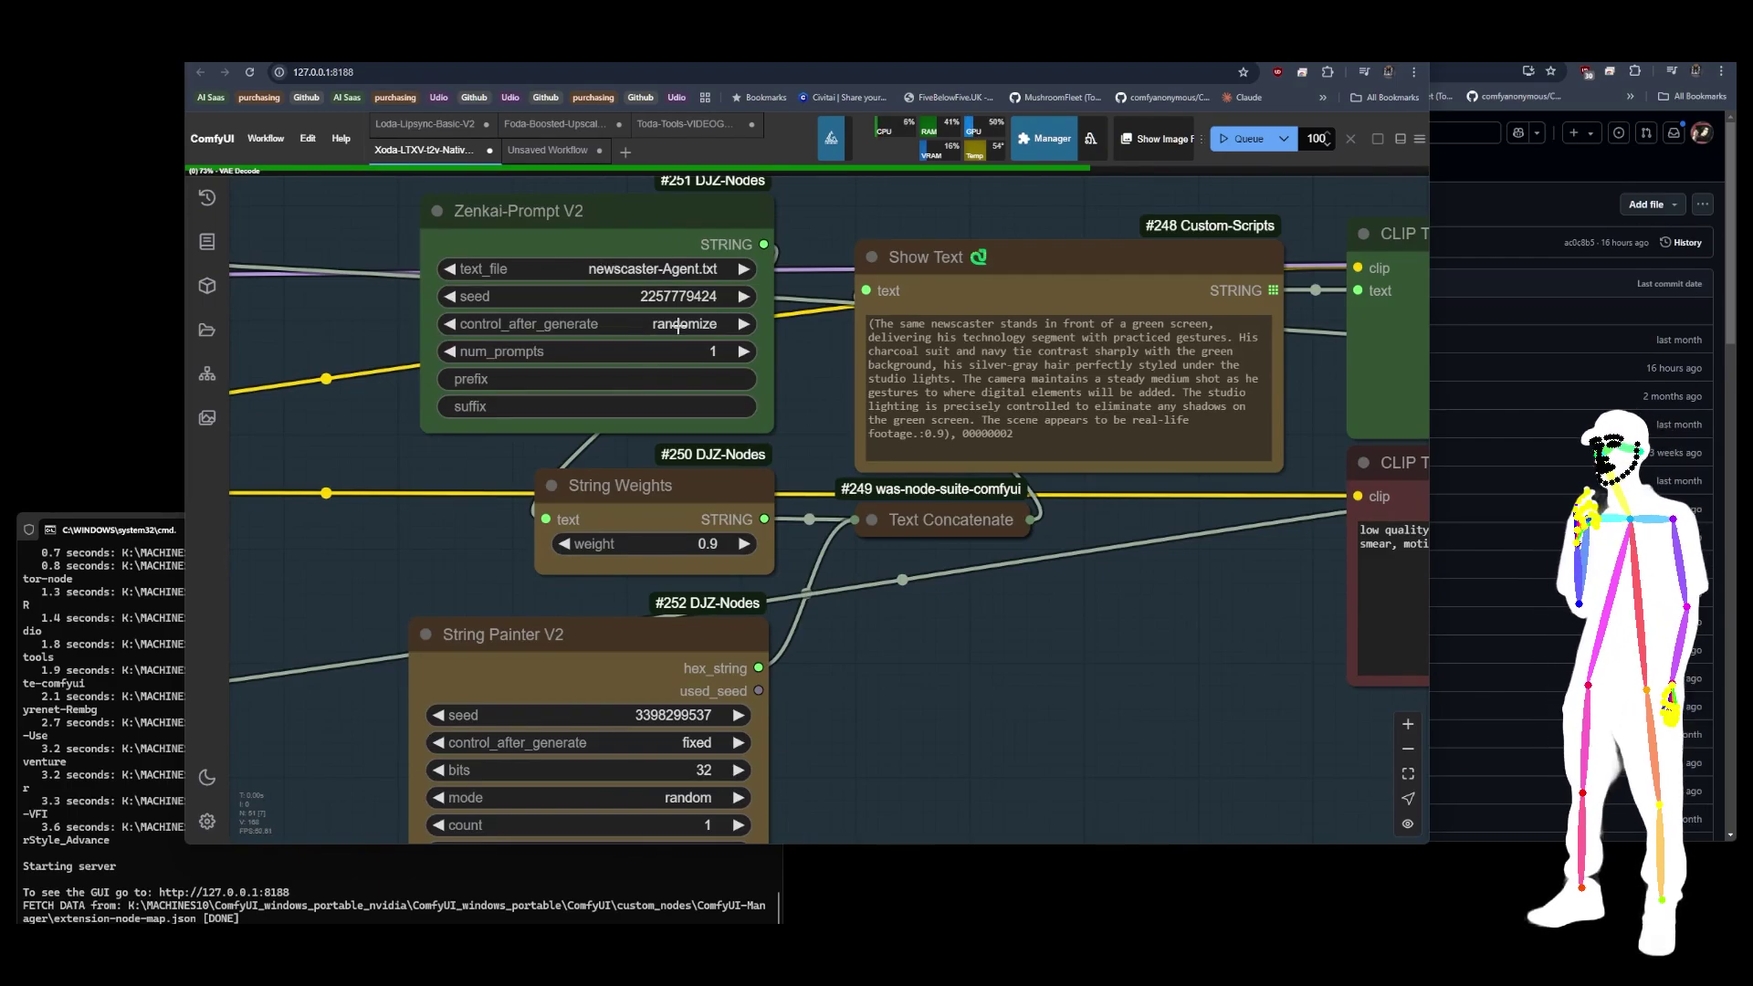
pyautogui.scroll(-6, 680, 329)
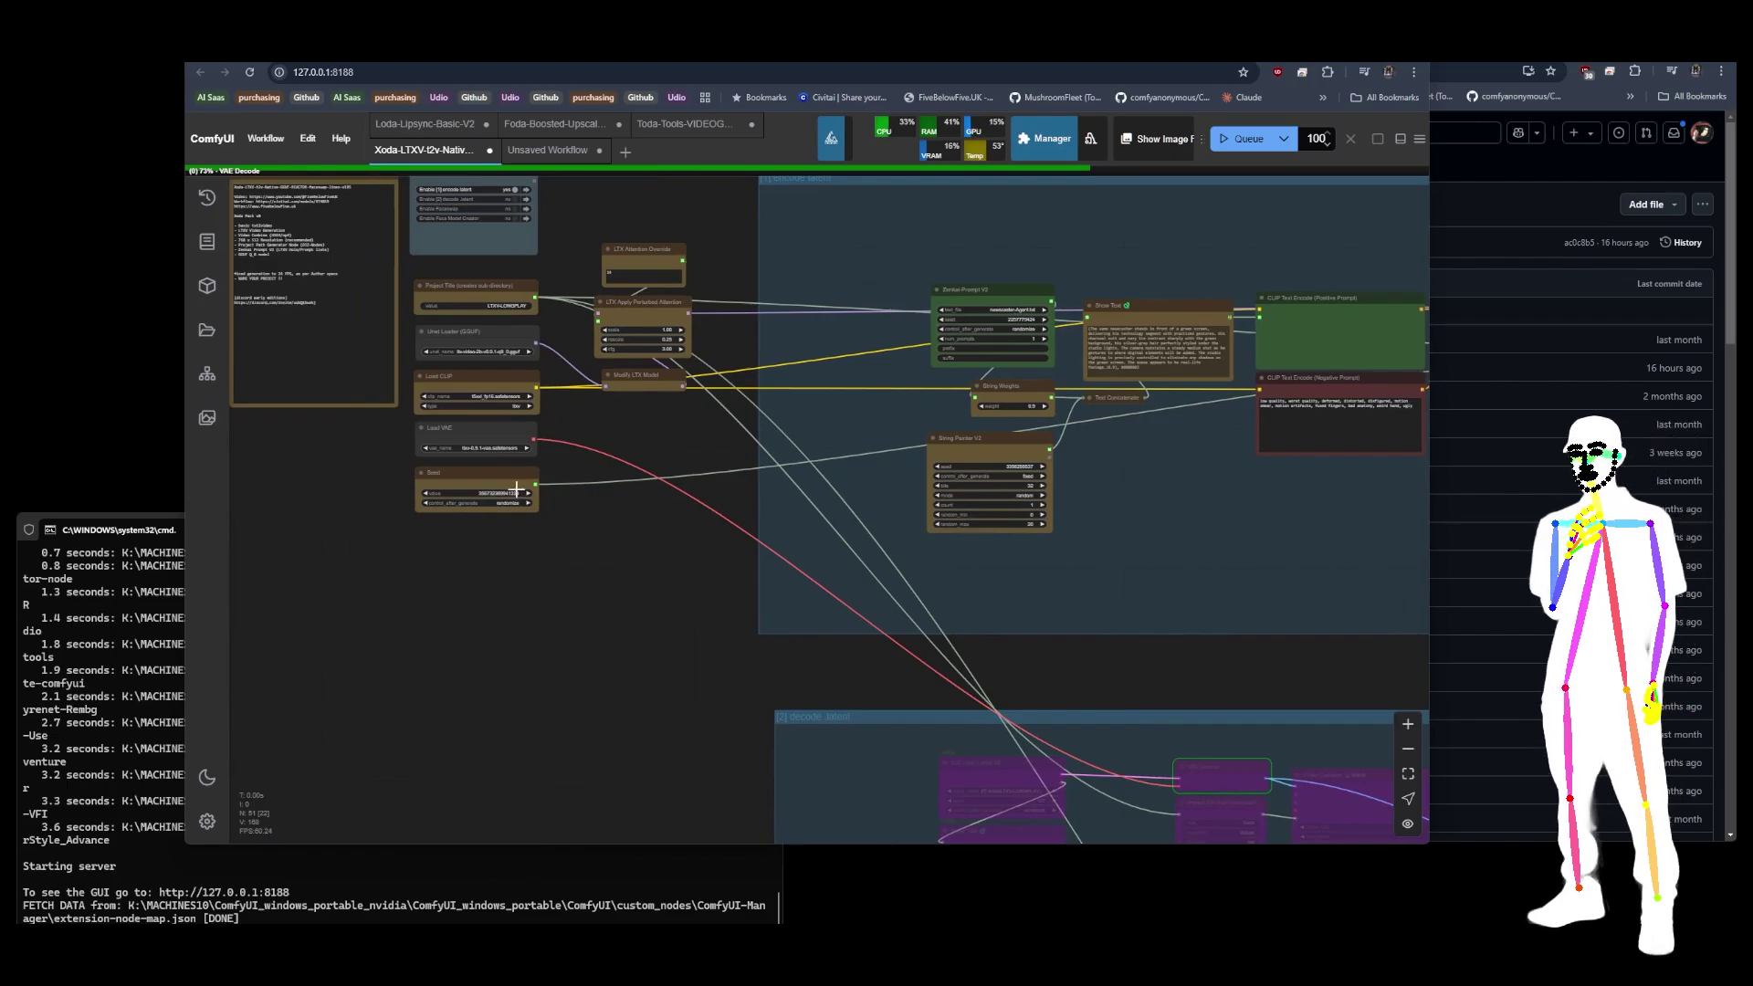
pyautogui.scroll(10, 470, 511)
pyautogui.scroll(-8, 468, 544)
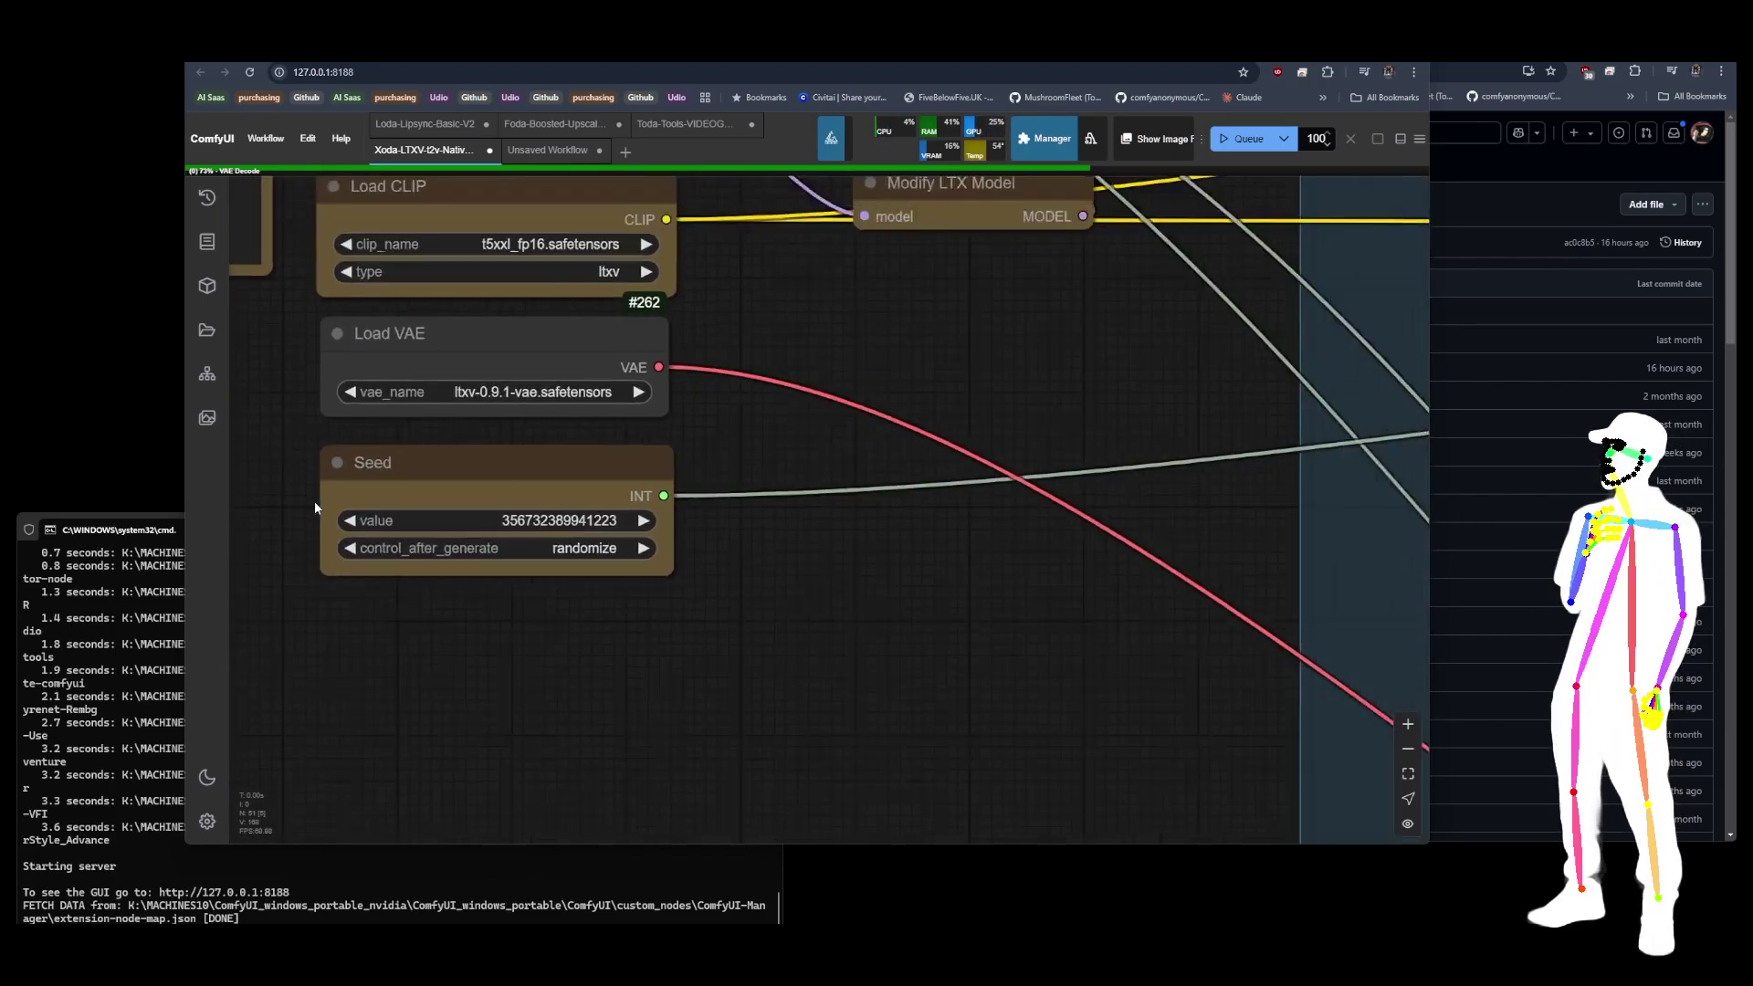
pyautogui.moveTo(968, 548); pyautogui.dragTo(693, 552)
pyautogui.scroll(5, 734, 478)
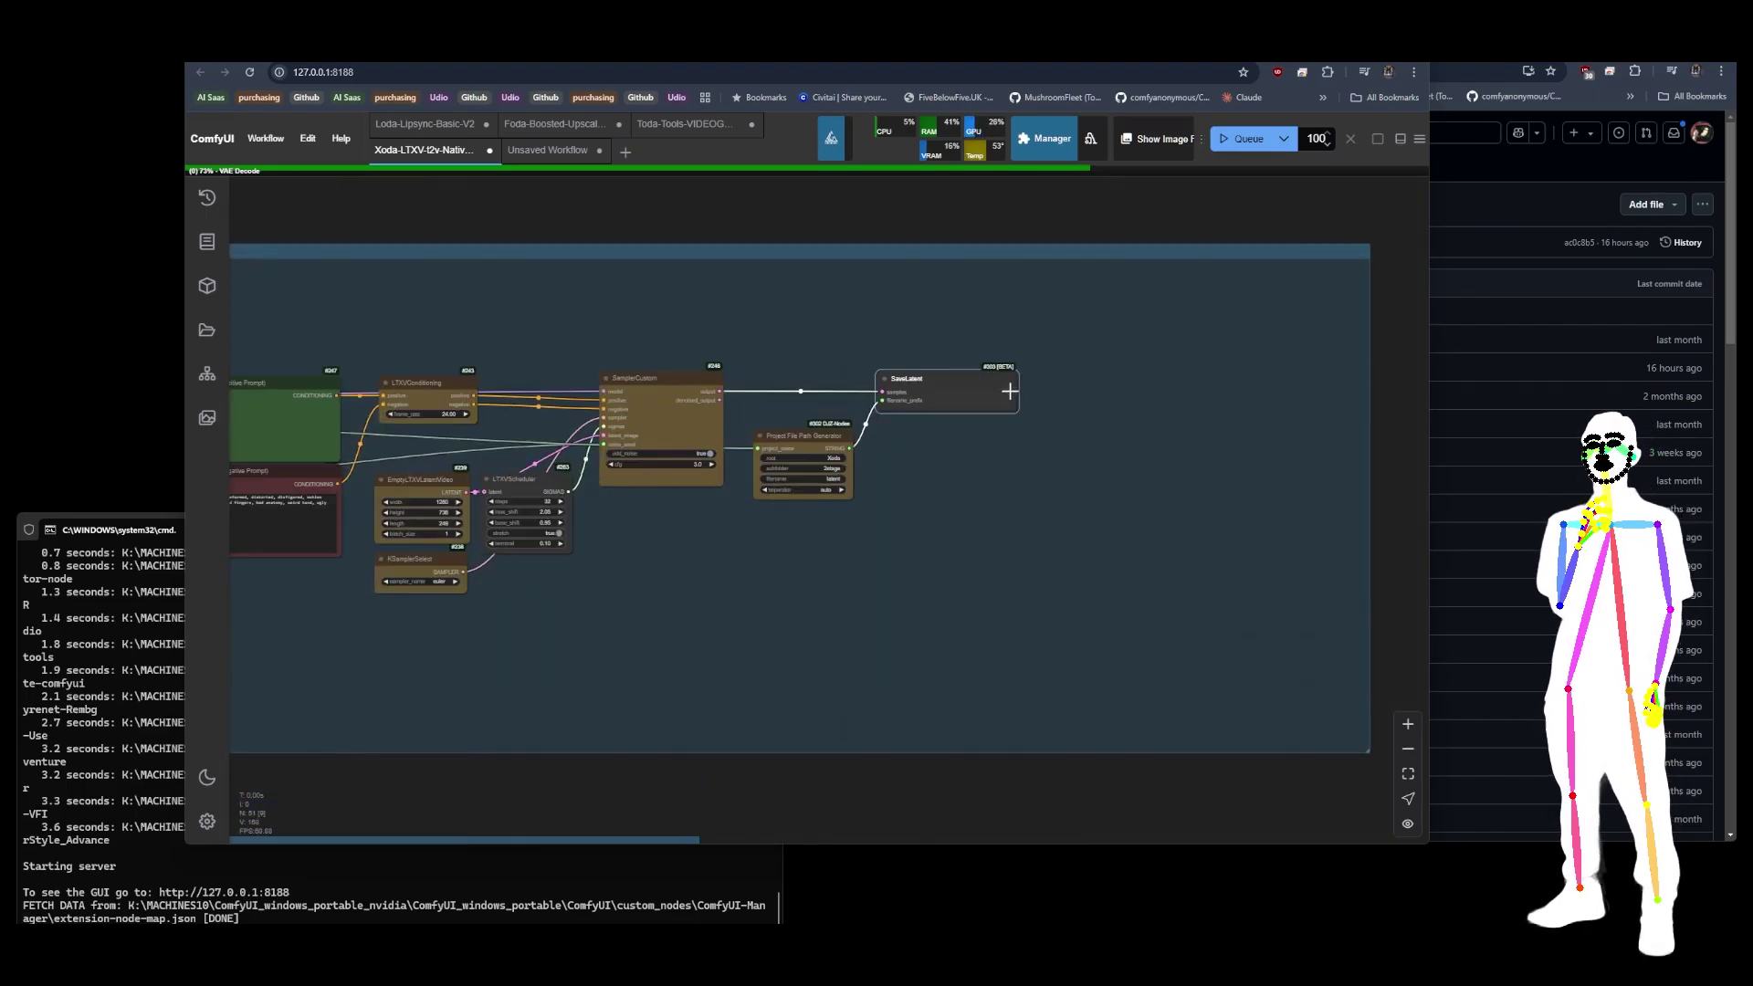
pyautogui.scroll(5, 1009, 392)
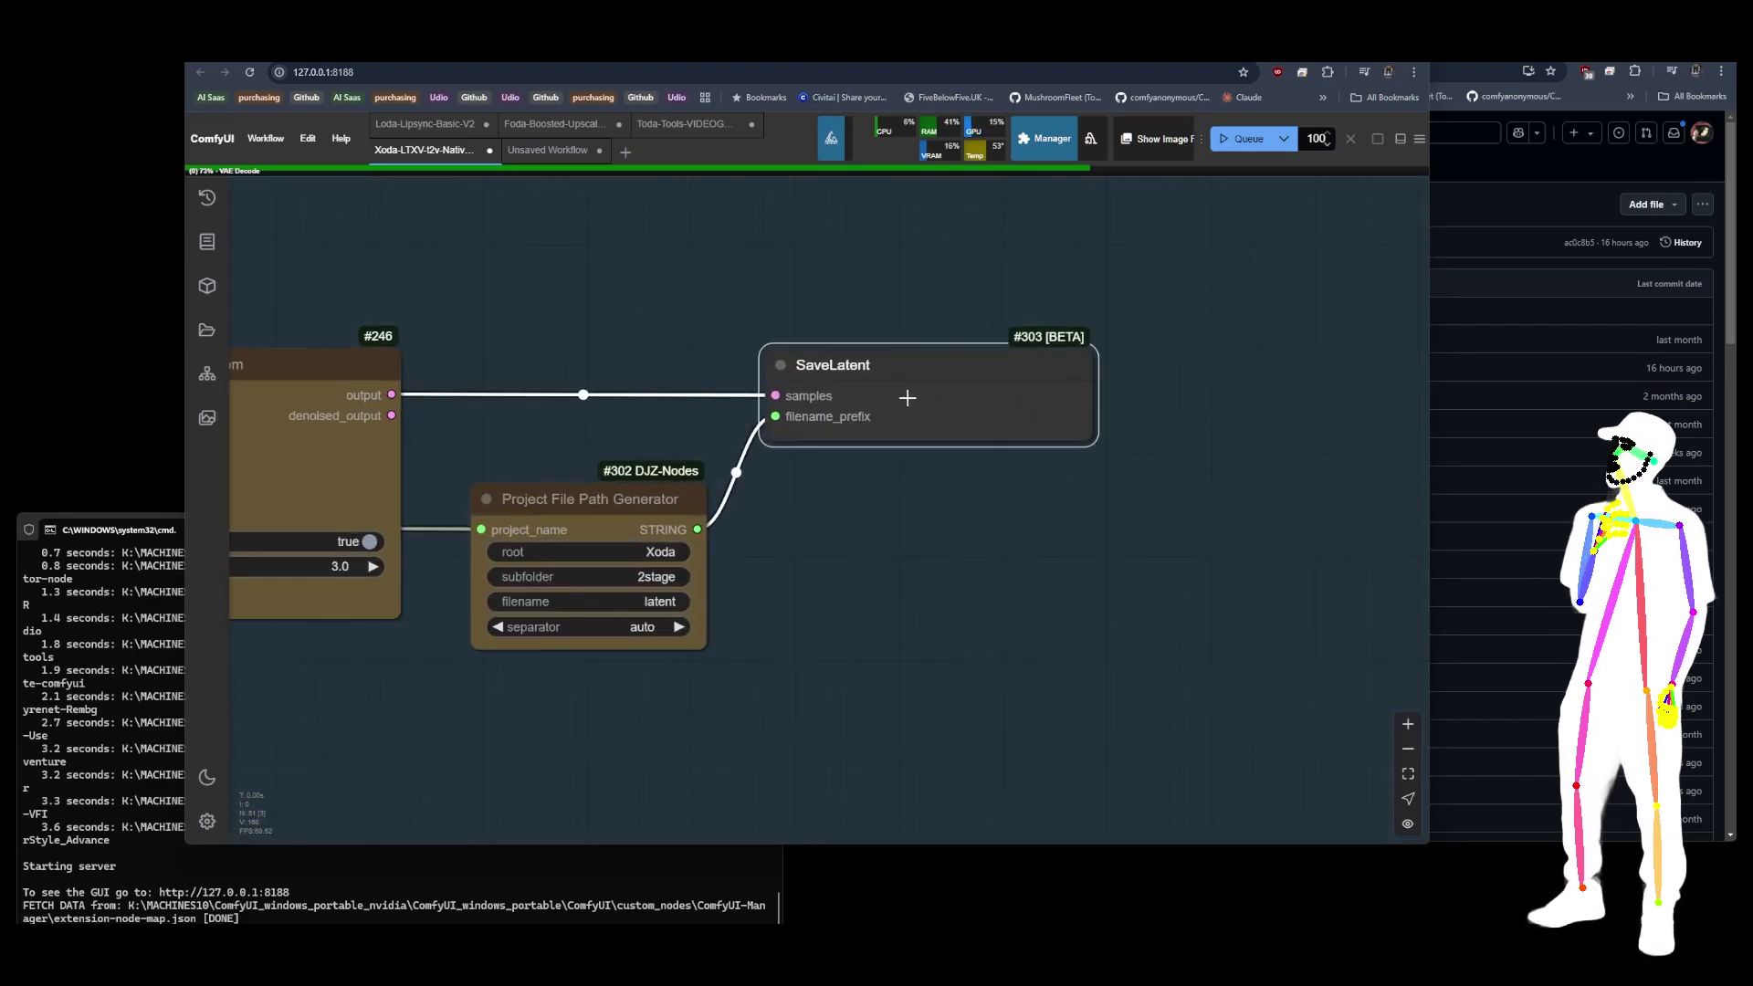
pyautogui.scroll(5, 584, 584)
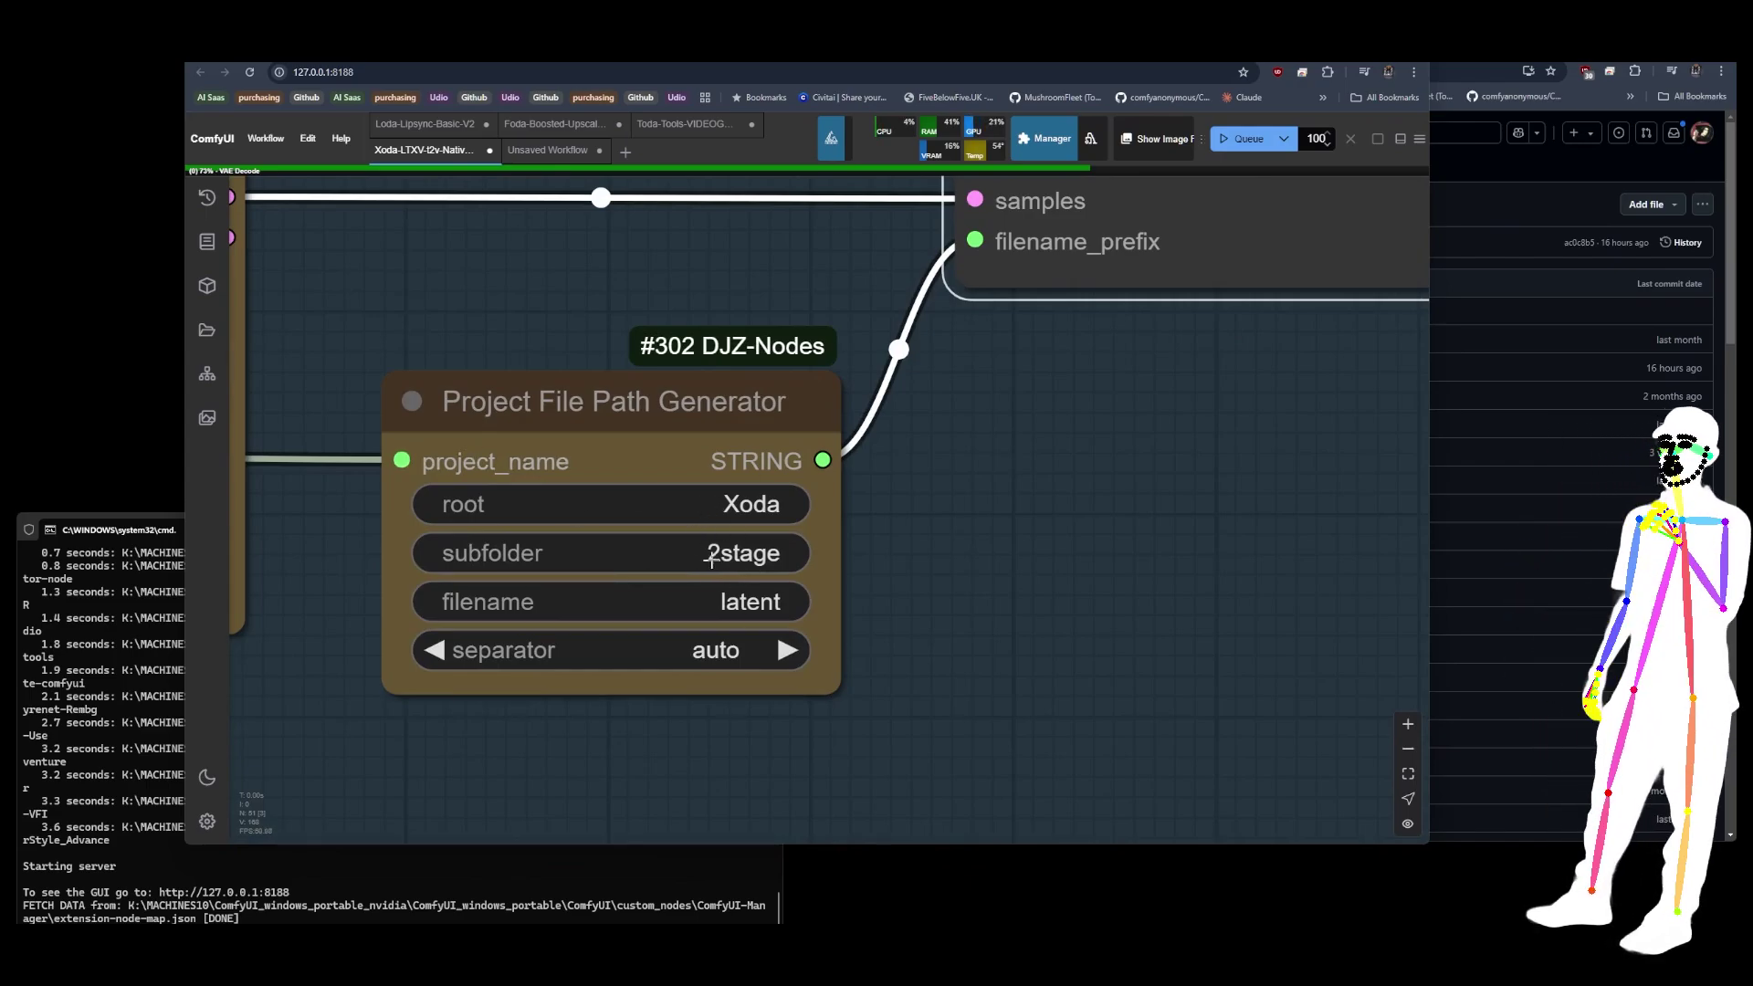
# Step: Lower the Queue batch count from 100 to 1
pyautogui.scroll(-5, 862, 417)
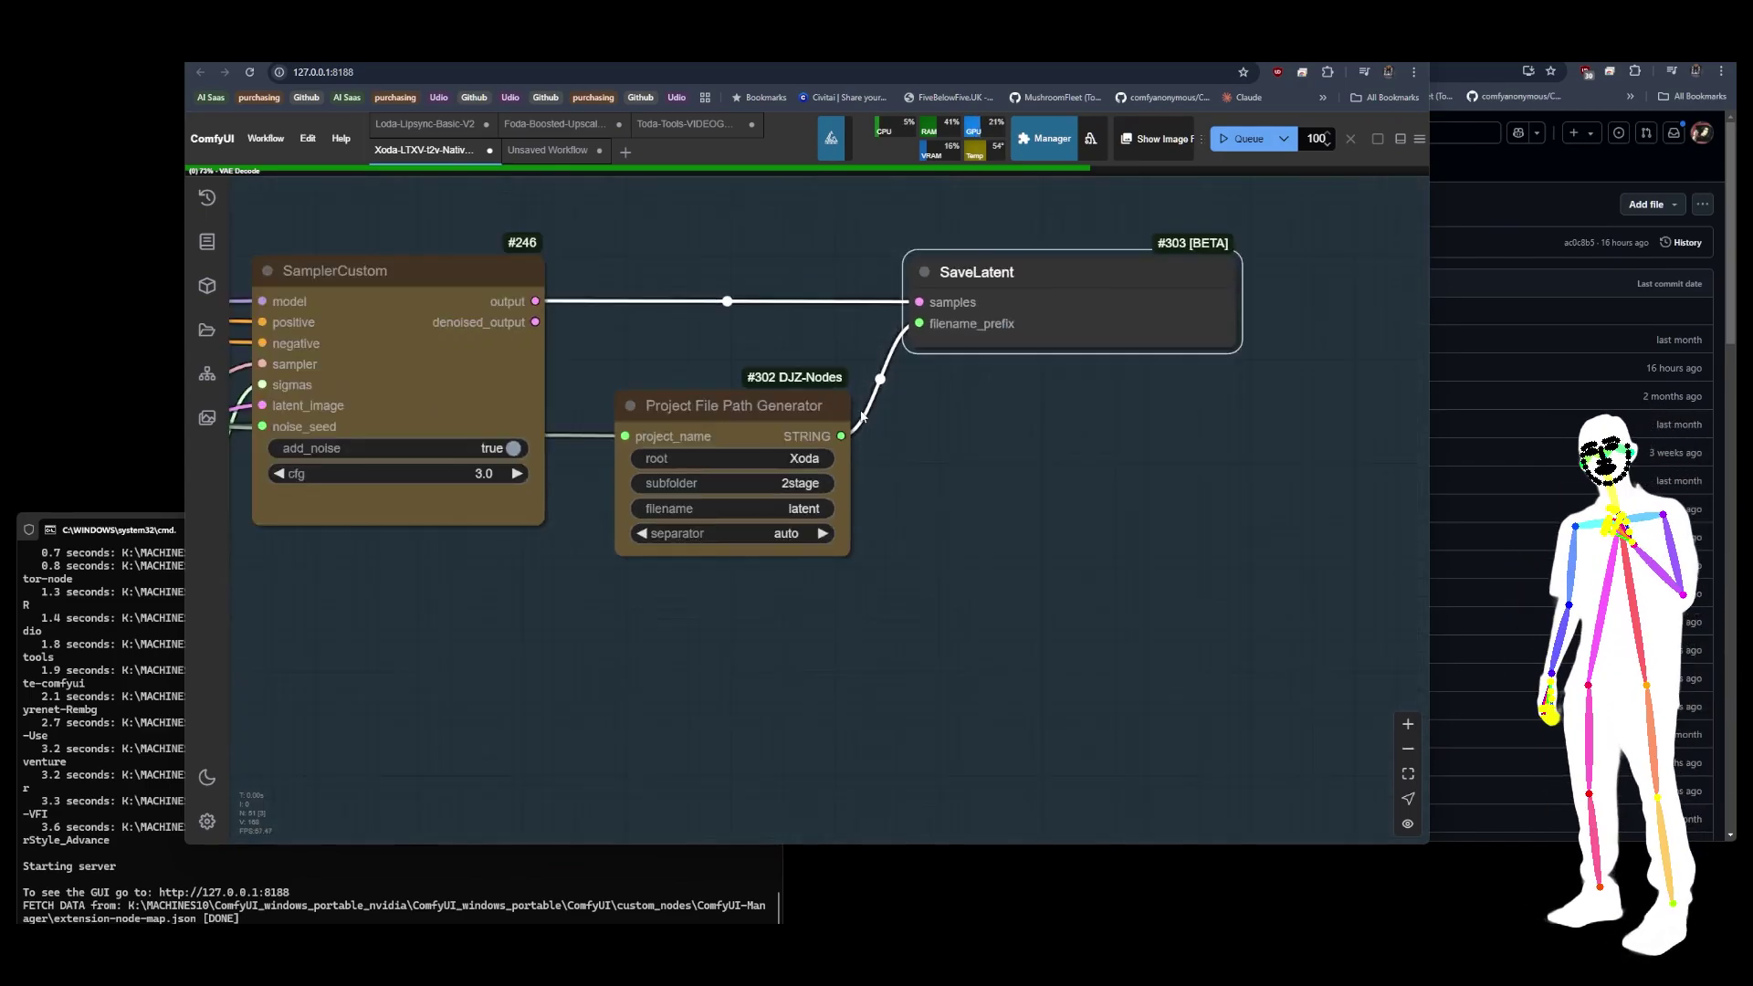
pyautogui.scroll(-8, 862, 415)
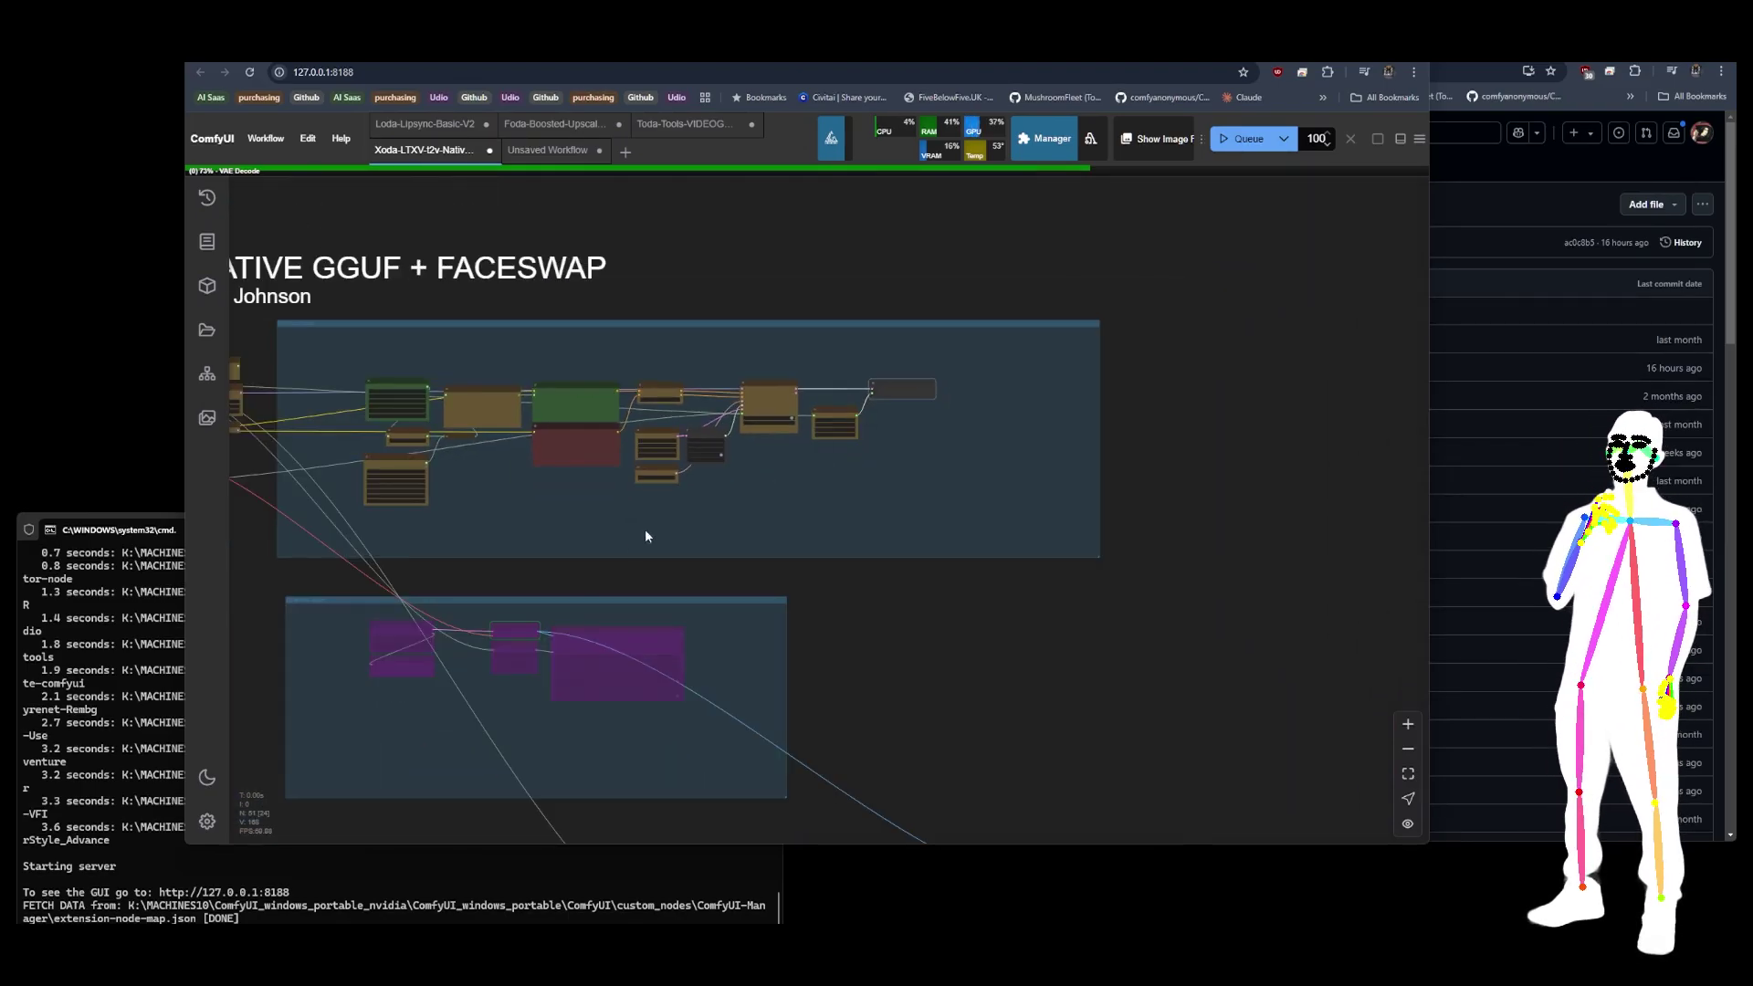
pyautogui.moveTo(588, 583); pyautogui.dragTo(751, 552)
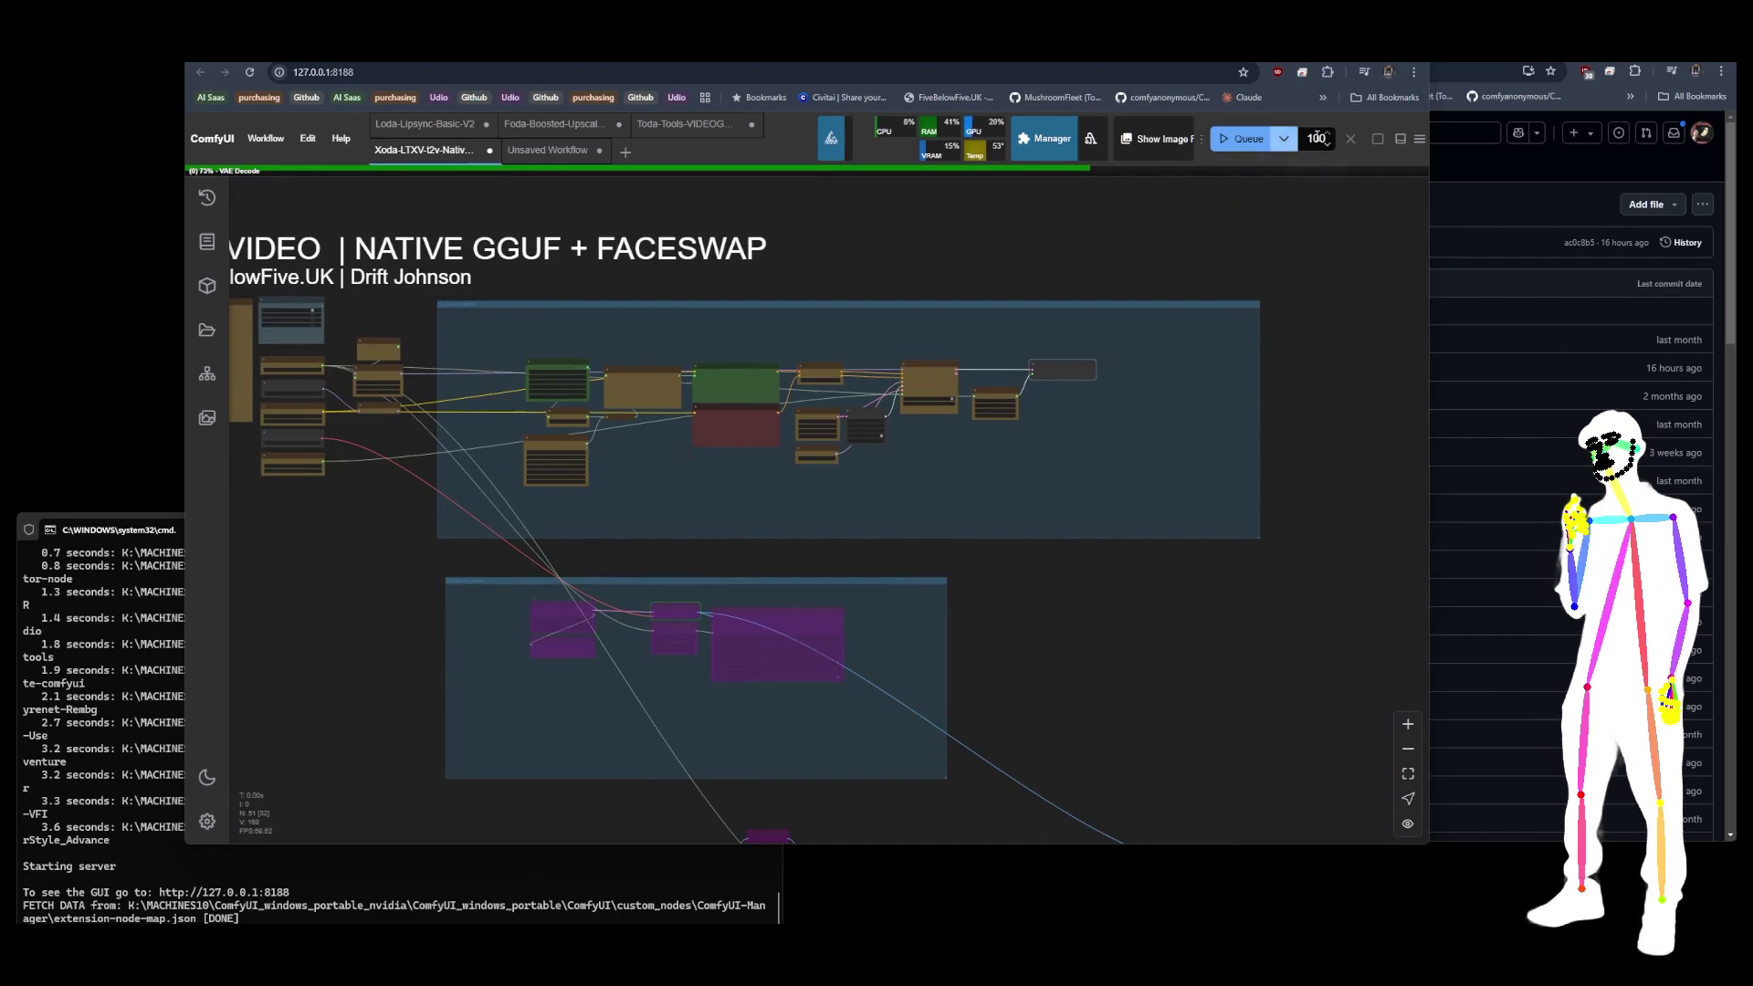
pyautogui.click(1326, 144)
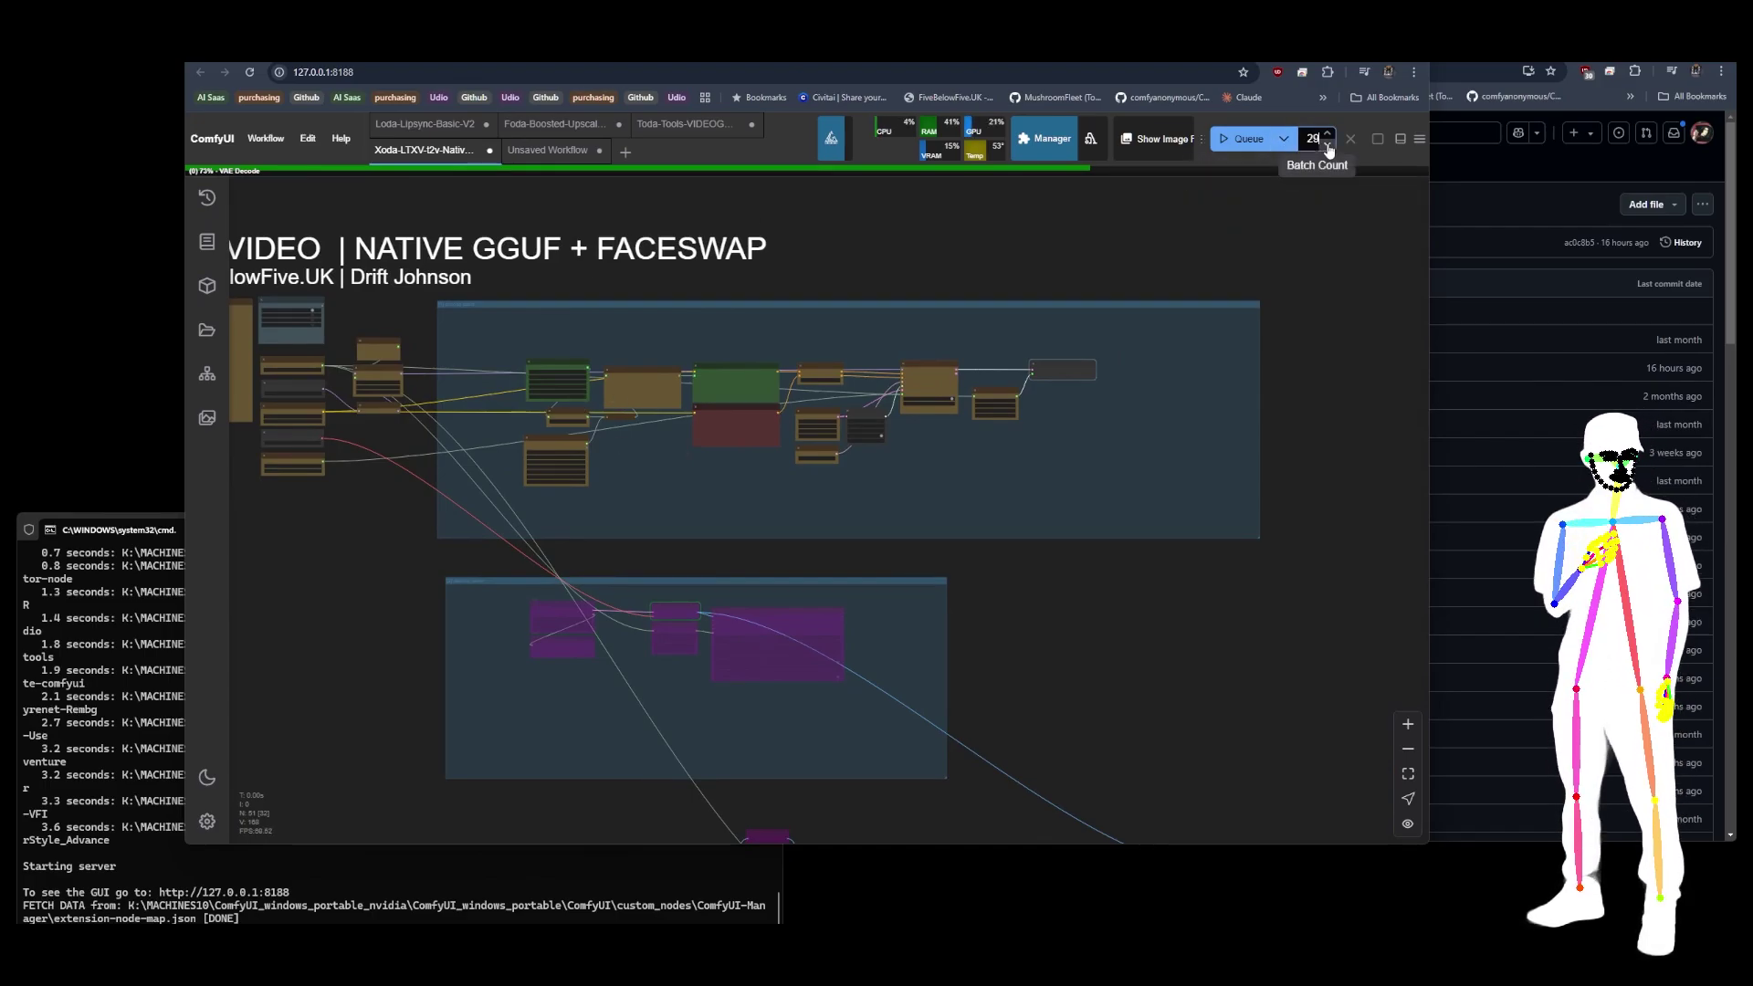
pyautogui.click(1327, 144)
# Step: Switch the queue mode to Queue (Instant)
pyautogui.click(1284, 139)
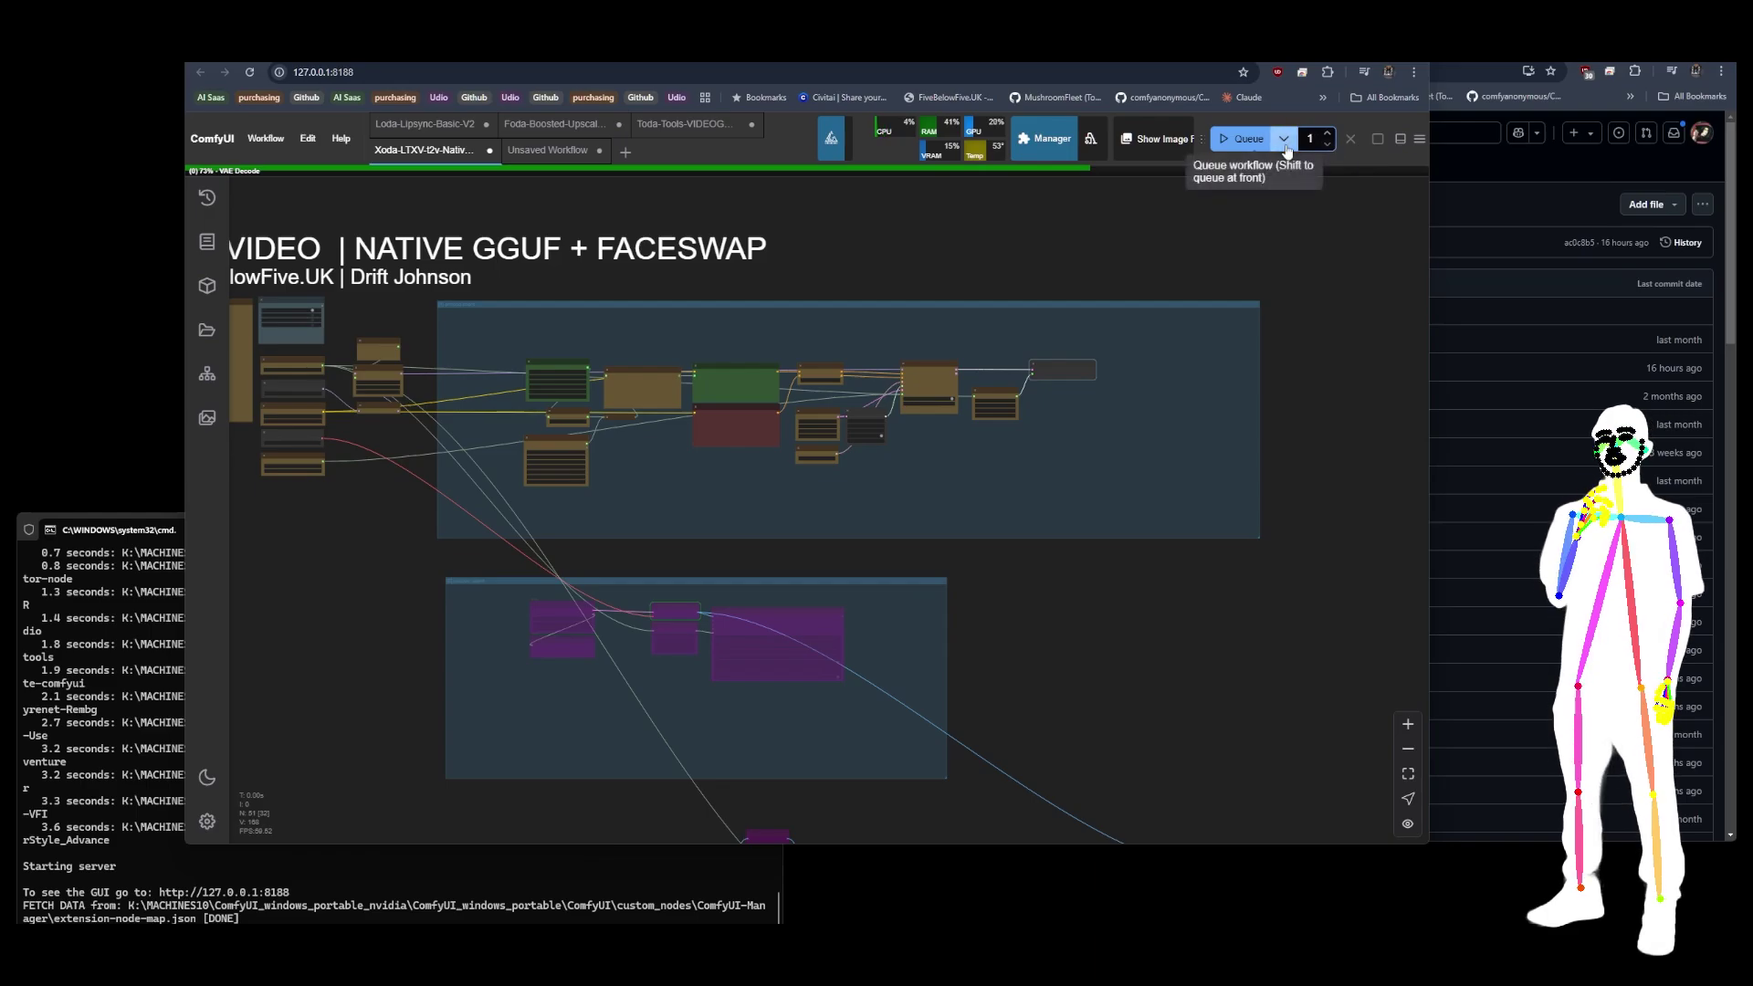
pyautogui.click(1258, 187)
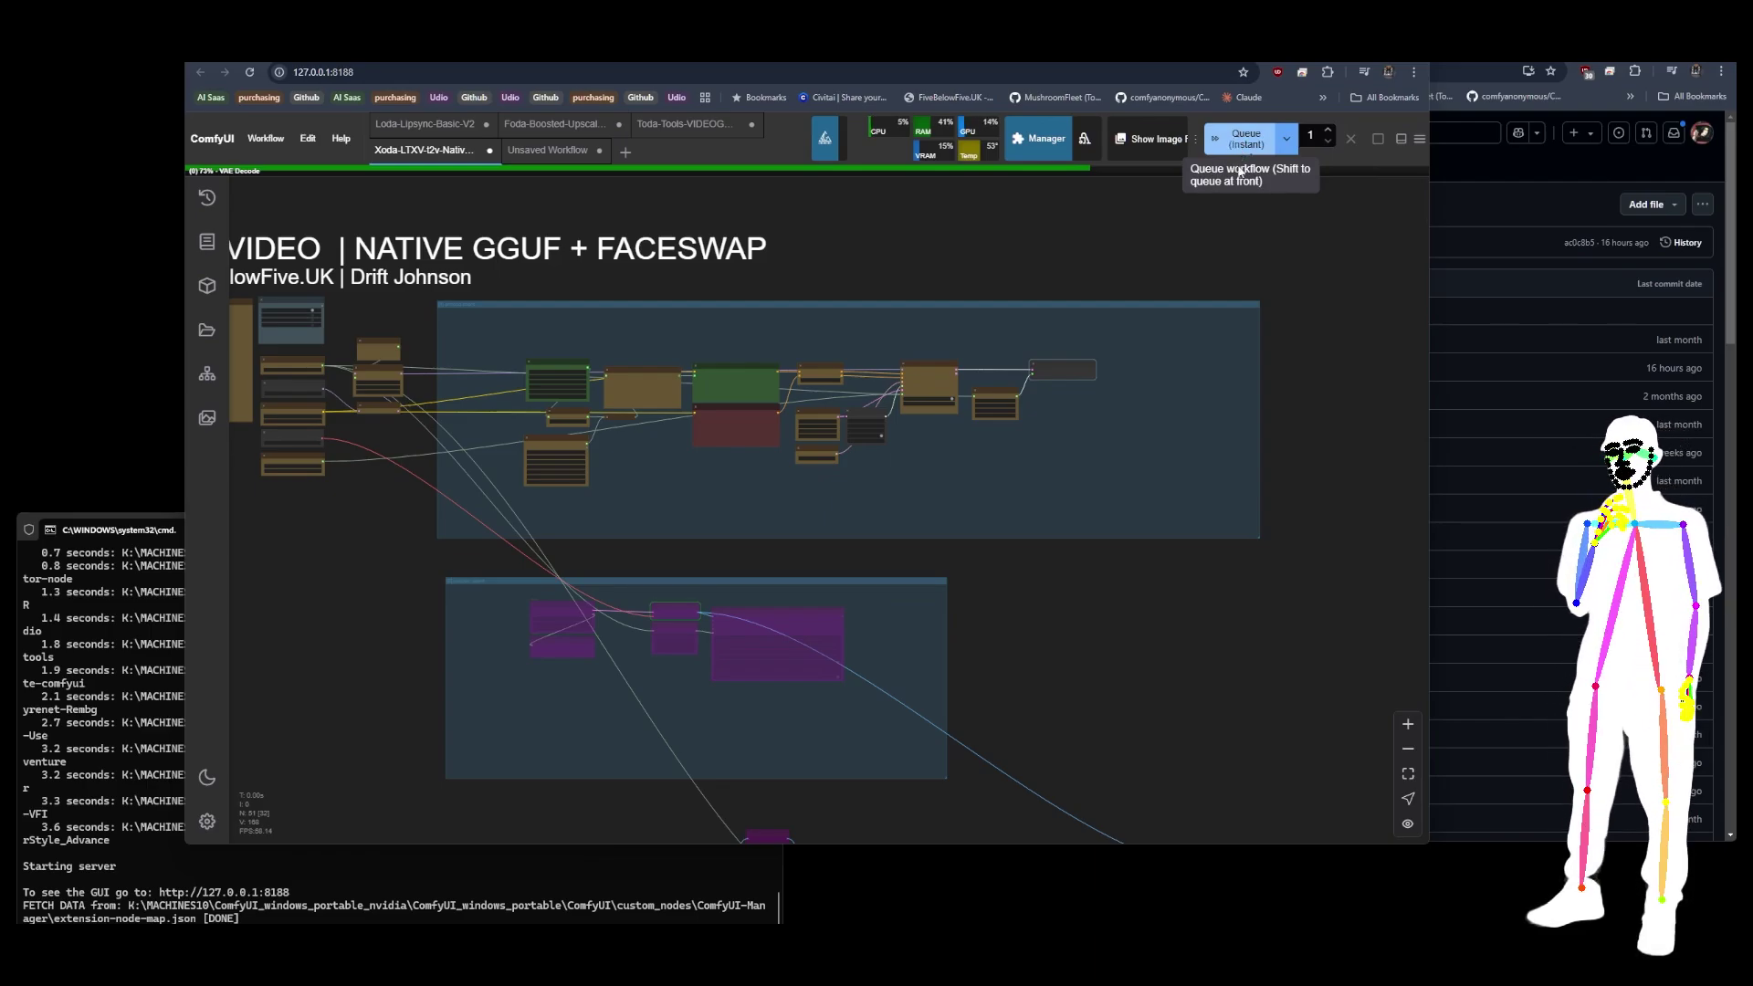
pyautogui.scroll(5, 835, 431)
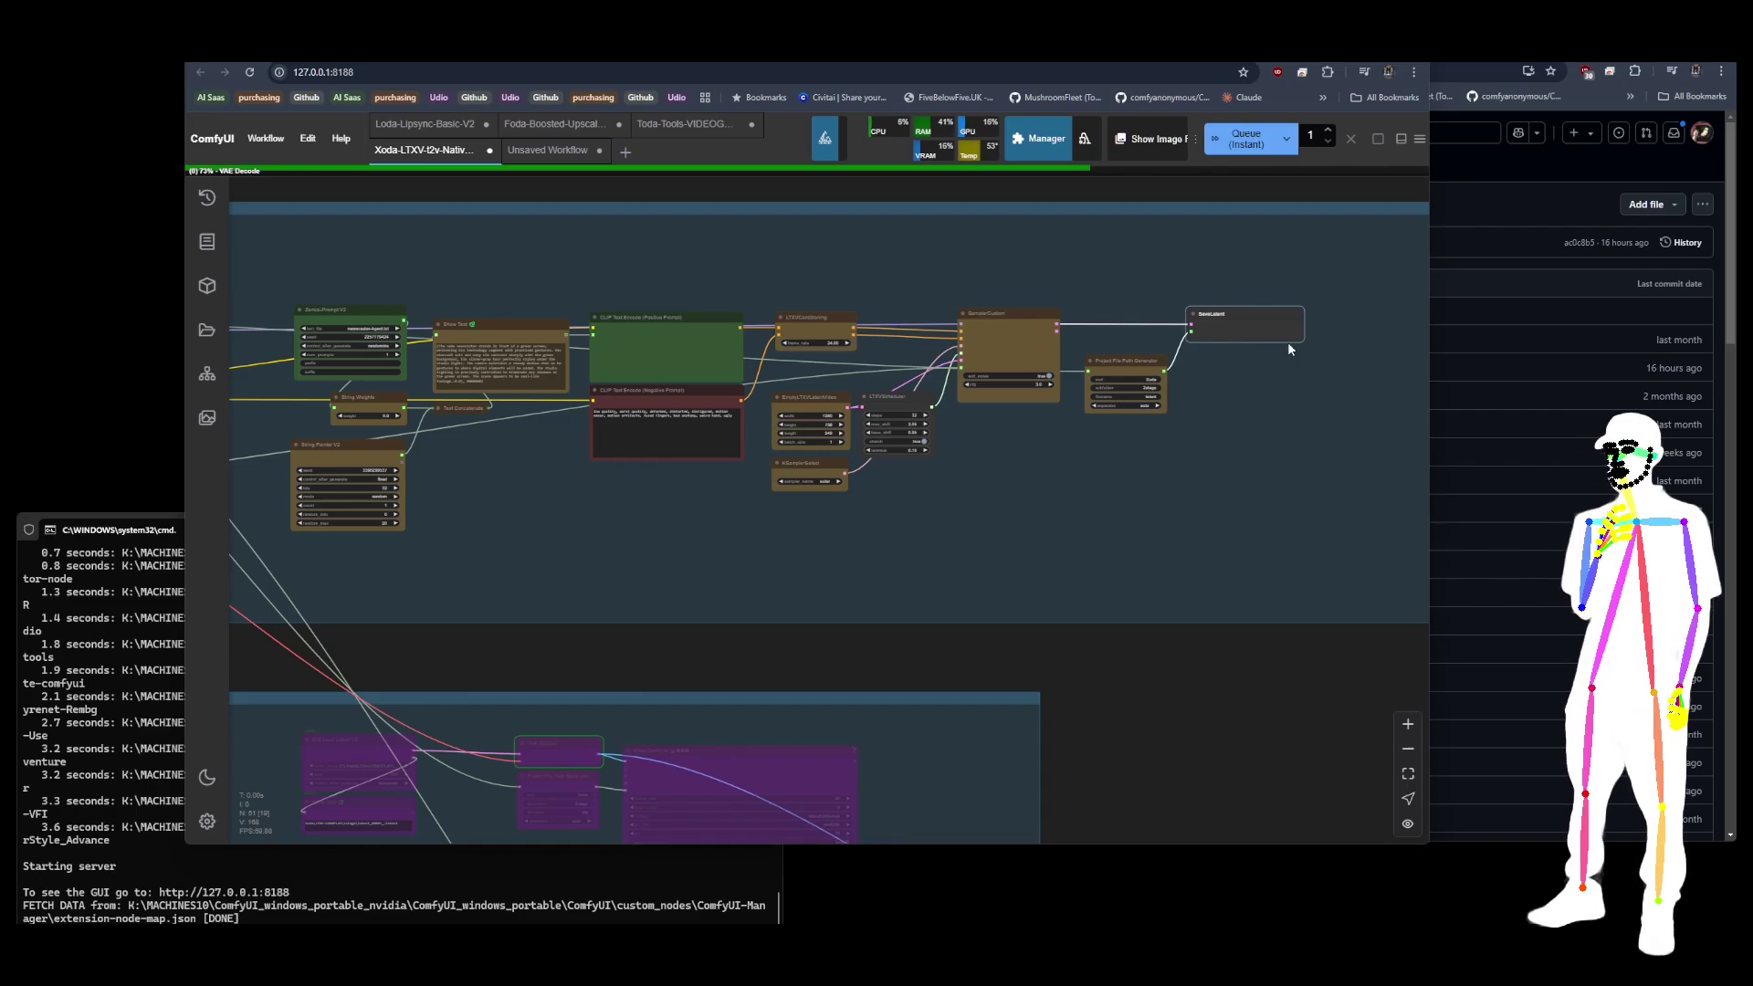
pyautogui.scroll(-3, 1245, 403)
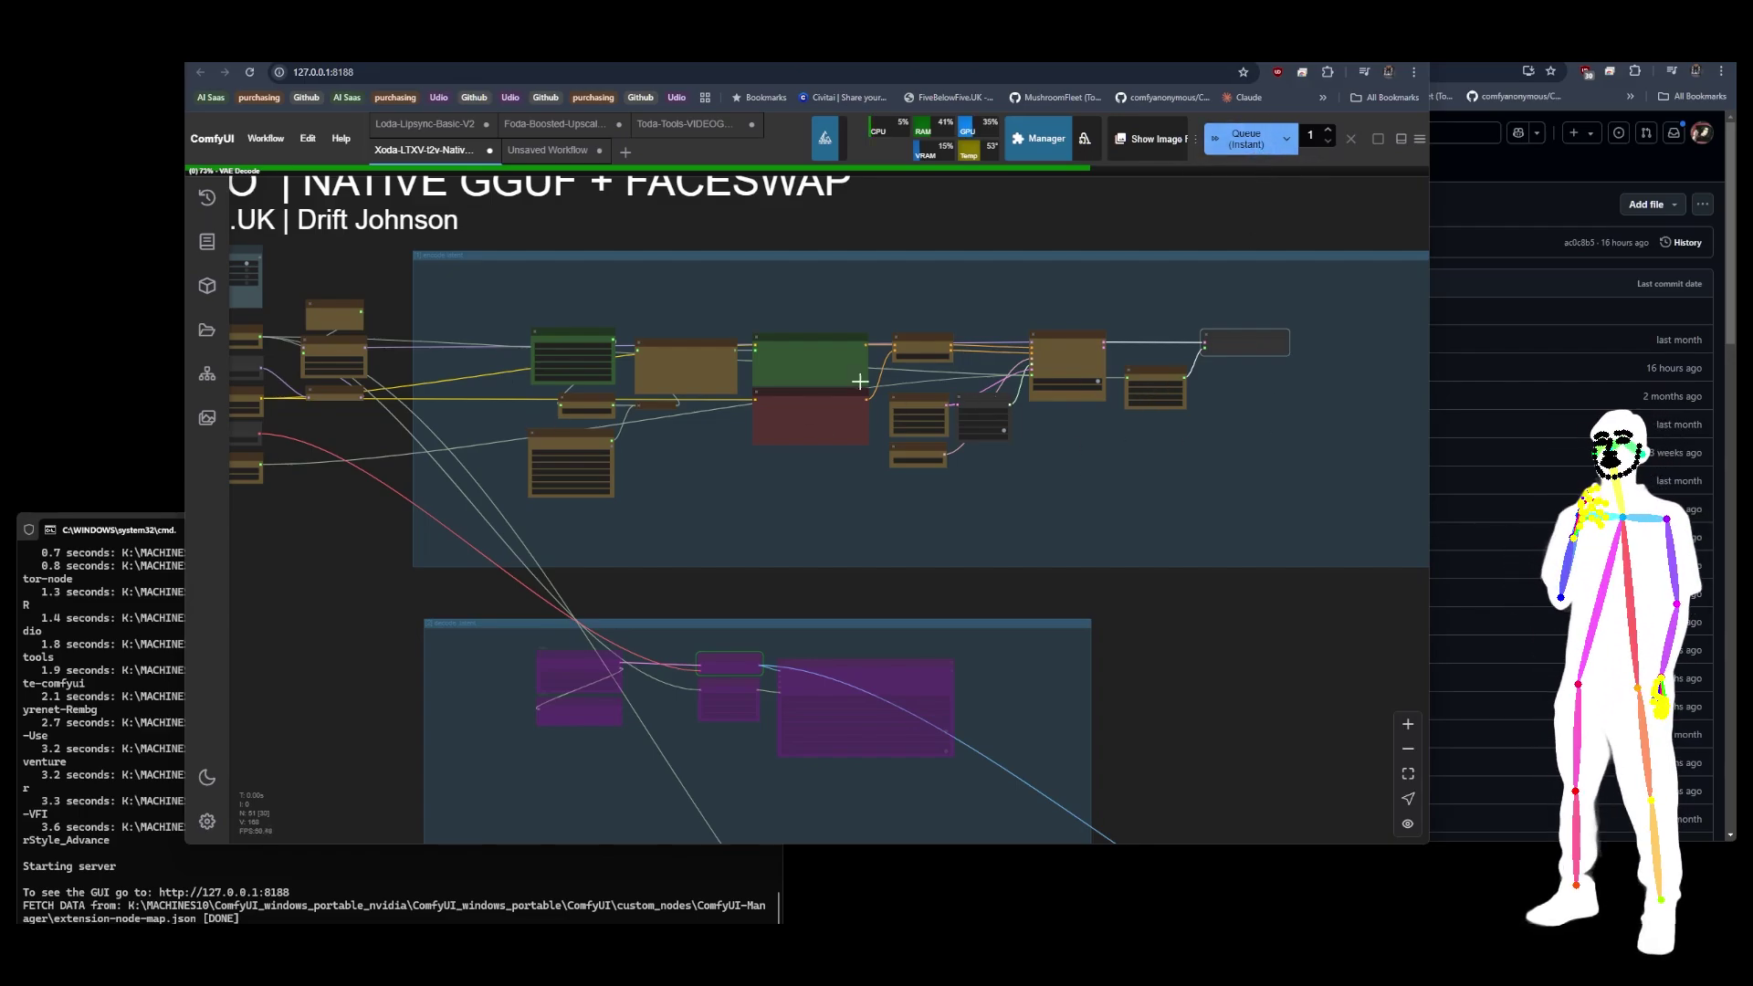
# Step: Inspect the SaveLatent node, which writes to Xoda/2stage/latent
pyautogui.scroll(2, 1122, 358)
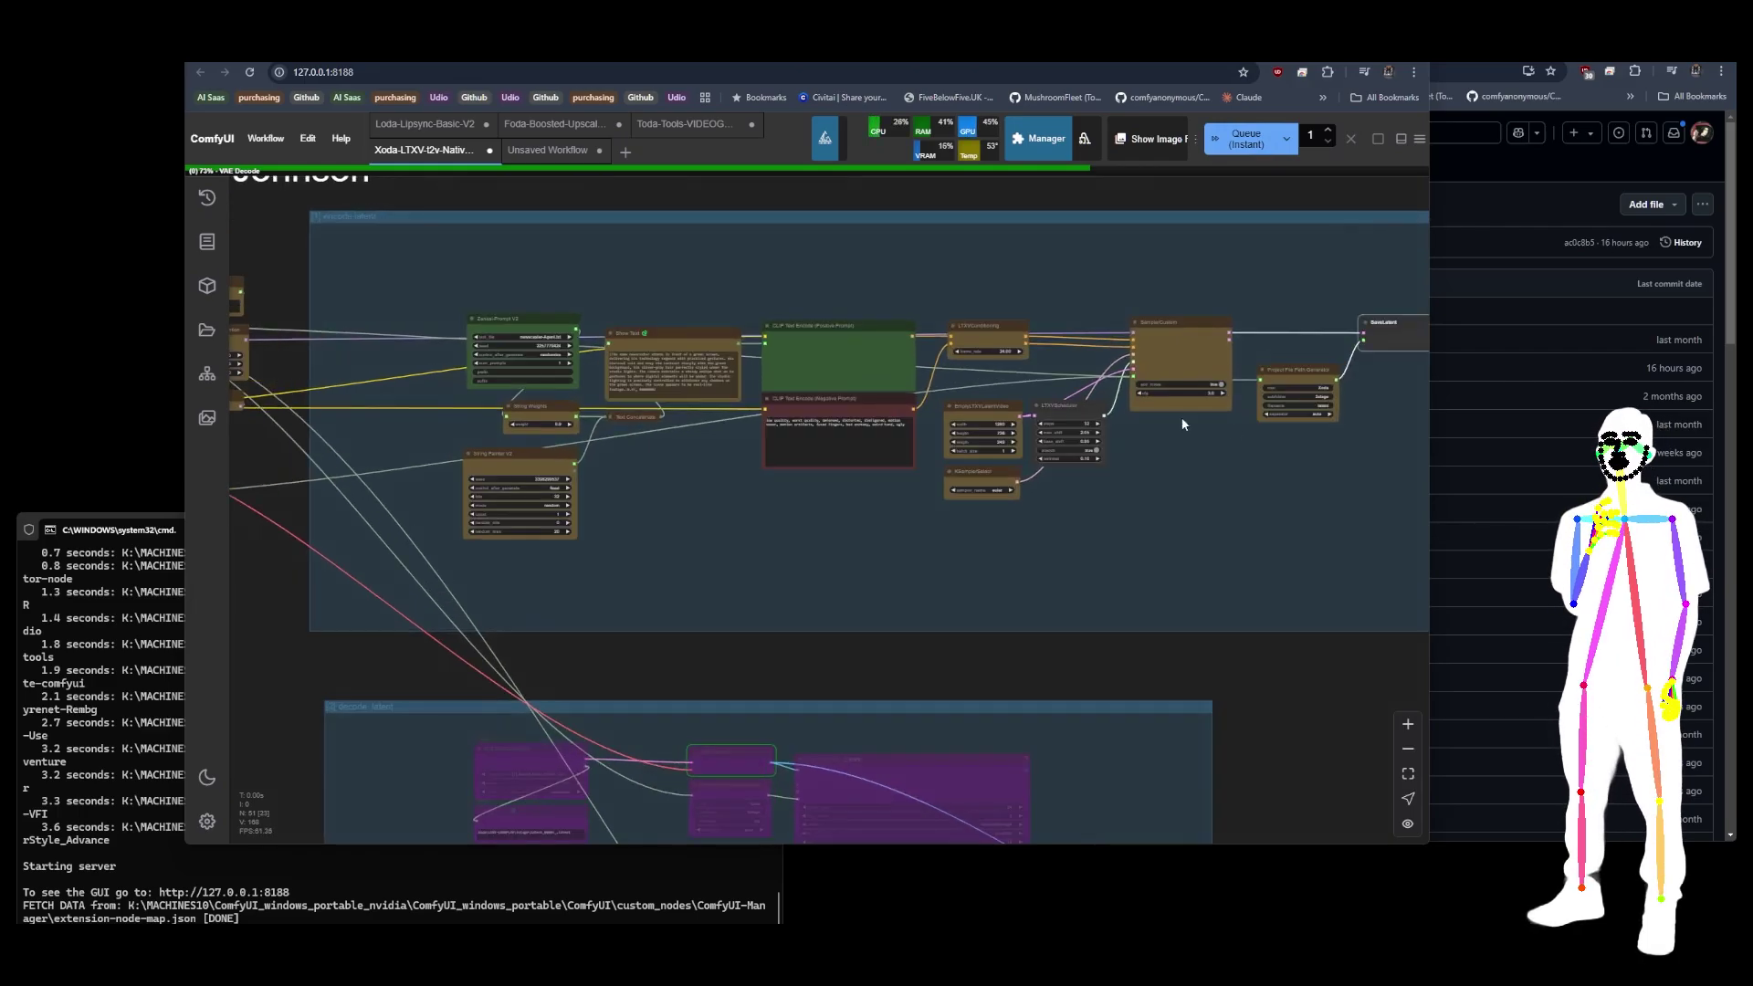
pyautogui.moveTo(1121, 358); pyautogui.dragTo(715, 297)
pyautogui.scroll(5, 714, 297)
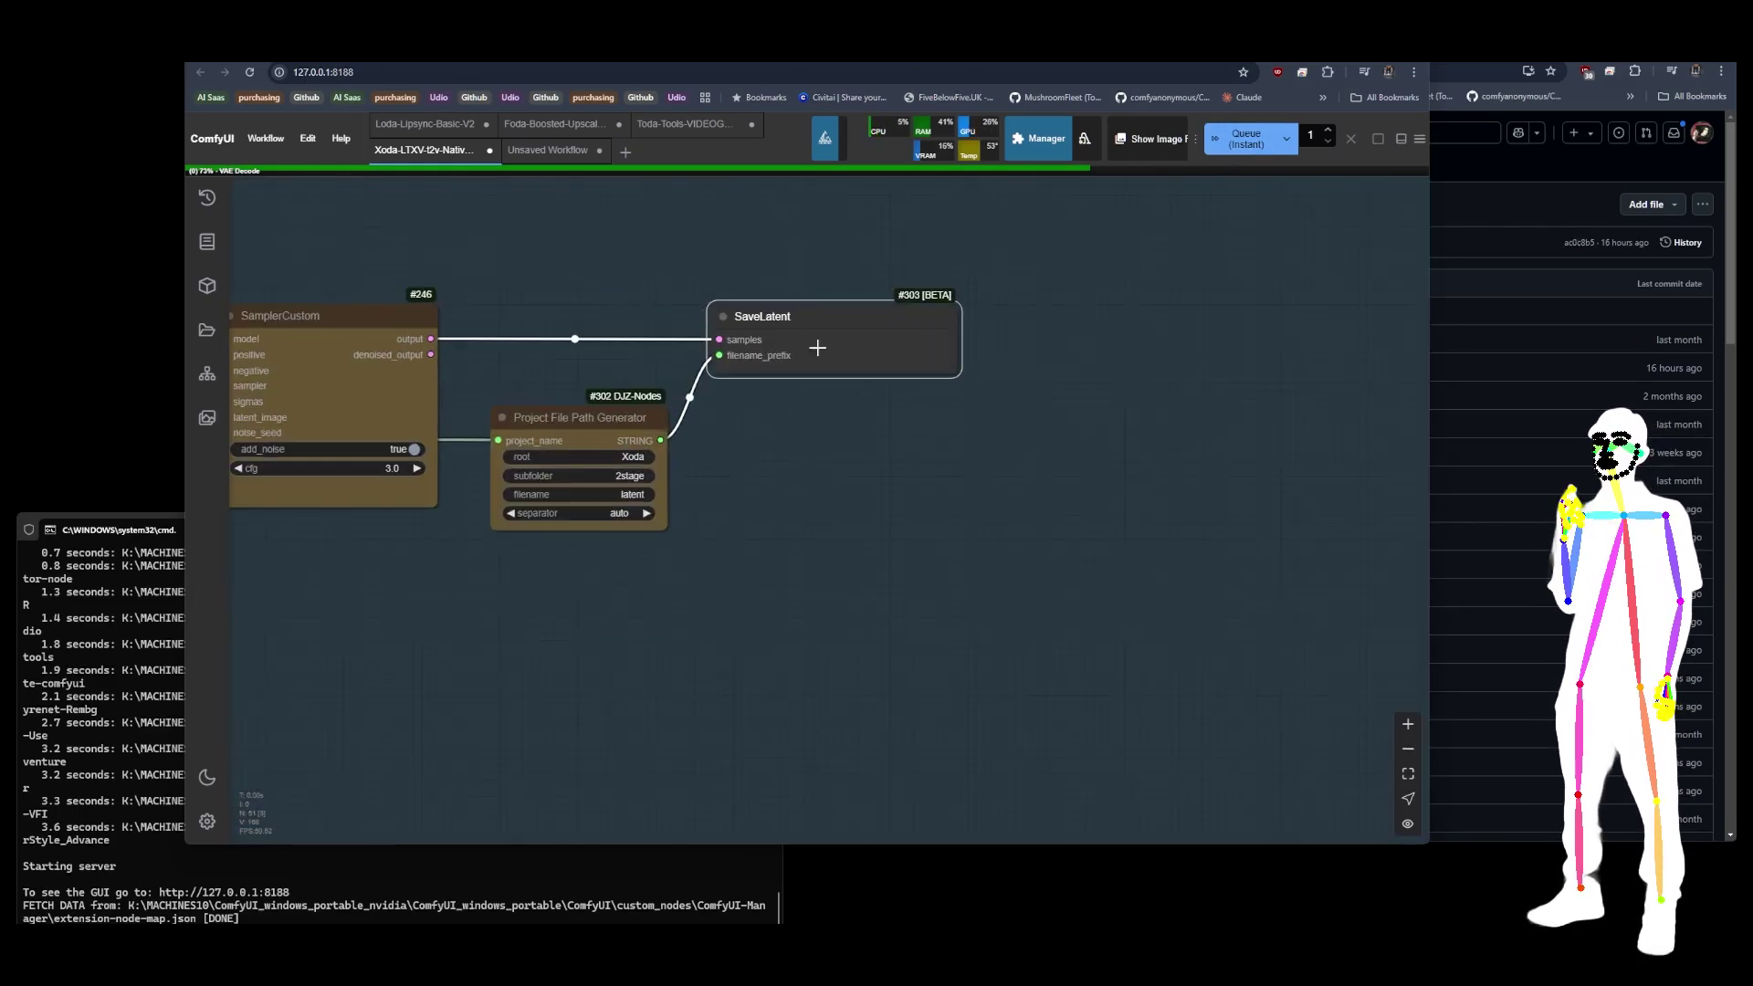
pyautogui.scroll(-8, 970, 510)
pyautogui.scroll(-3, 969, 510)
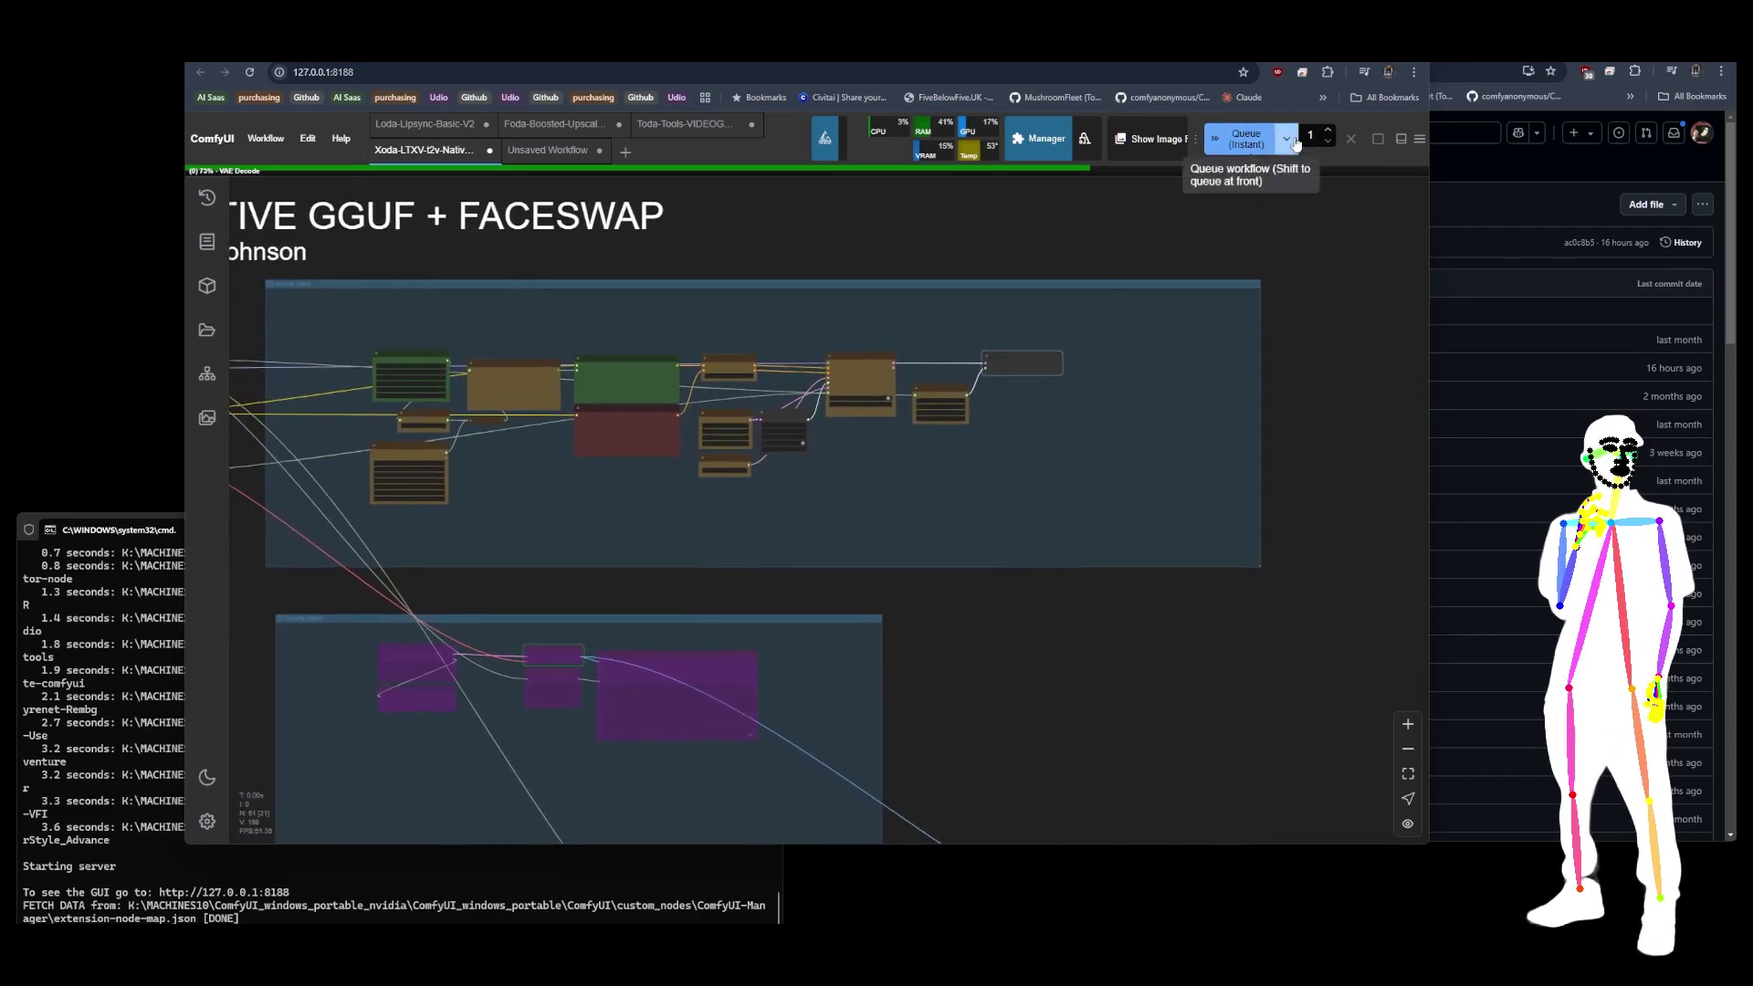
# Step: Switch the queue mode back to normal Queue
pyautogui.click(1285, 138)
pyautogui.click(1243, 183)
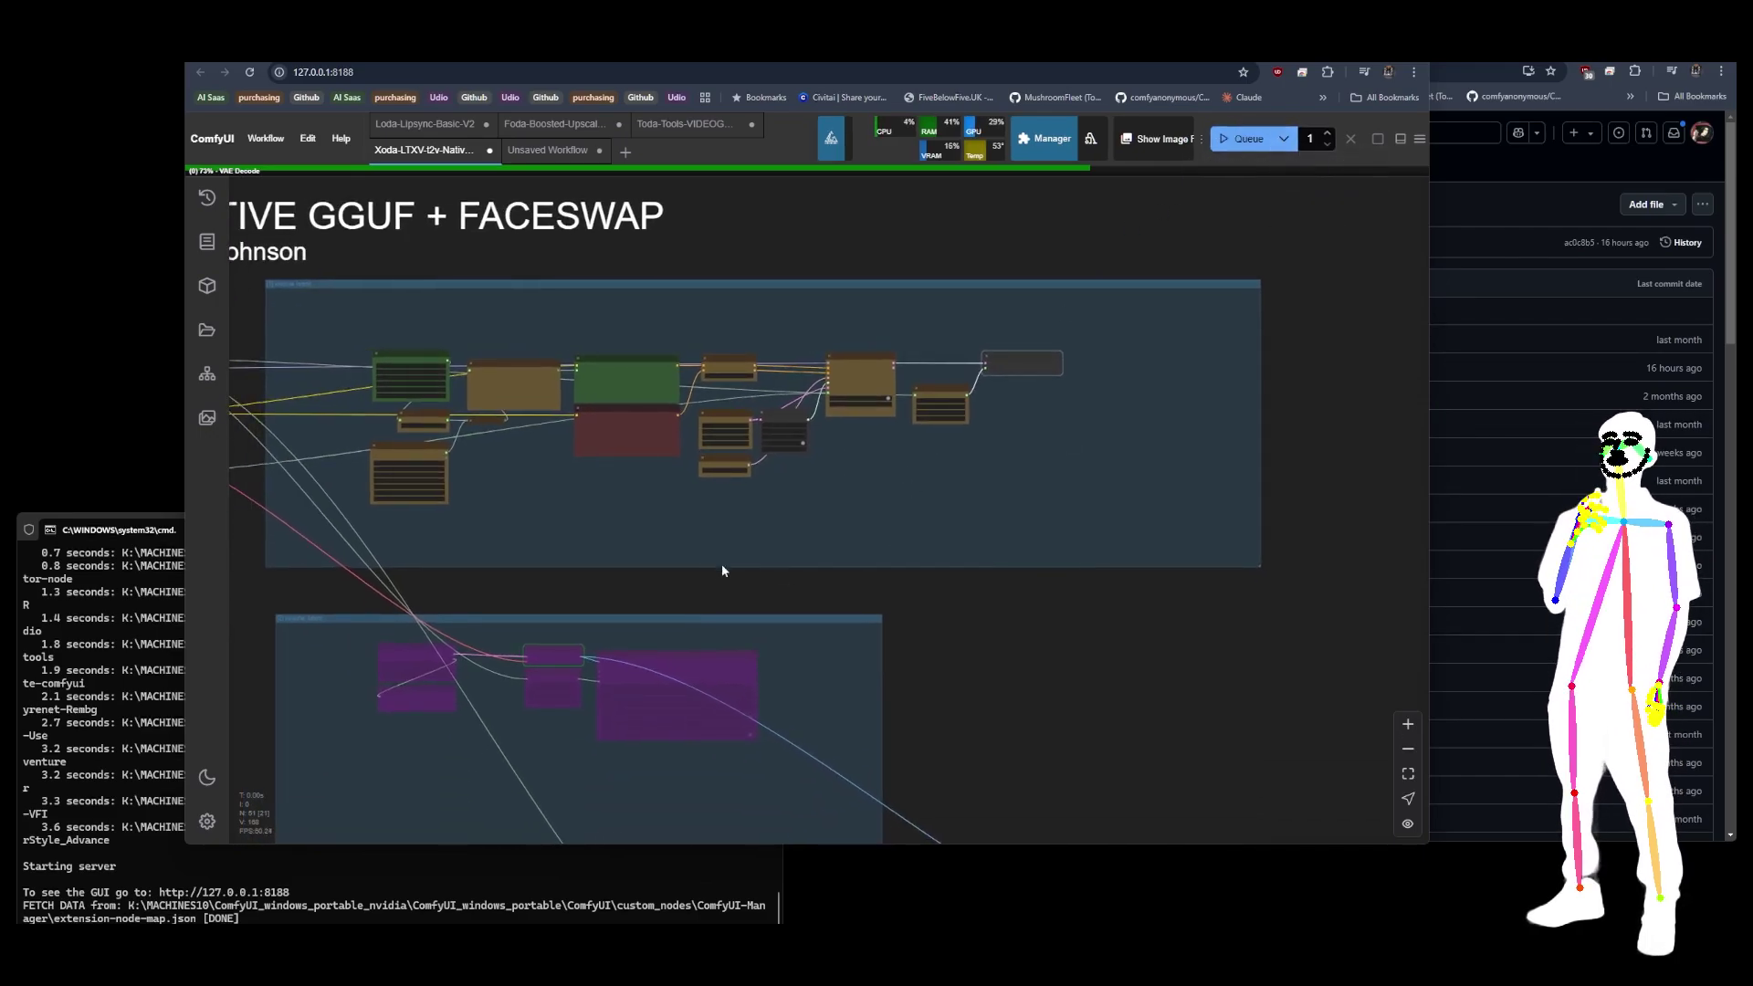
pyautogui.moveTo(721, 563); pyautogui.dragTo(1017, 598)
# Step: In Fast Groups Bypasser, turn encode latent off and decode latent on
pyautogui.scroll(1, 454, 365)
pyautogui.scroll(10, 454, 366)
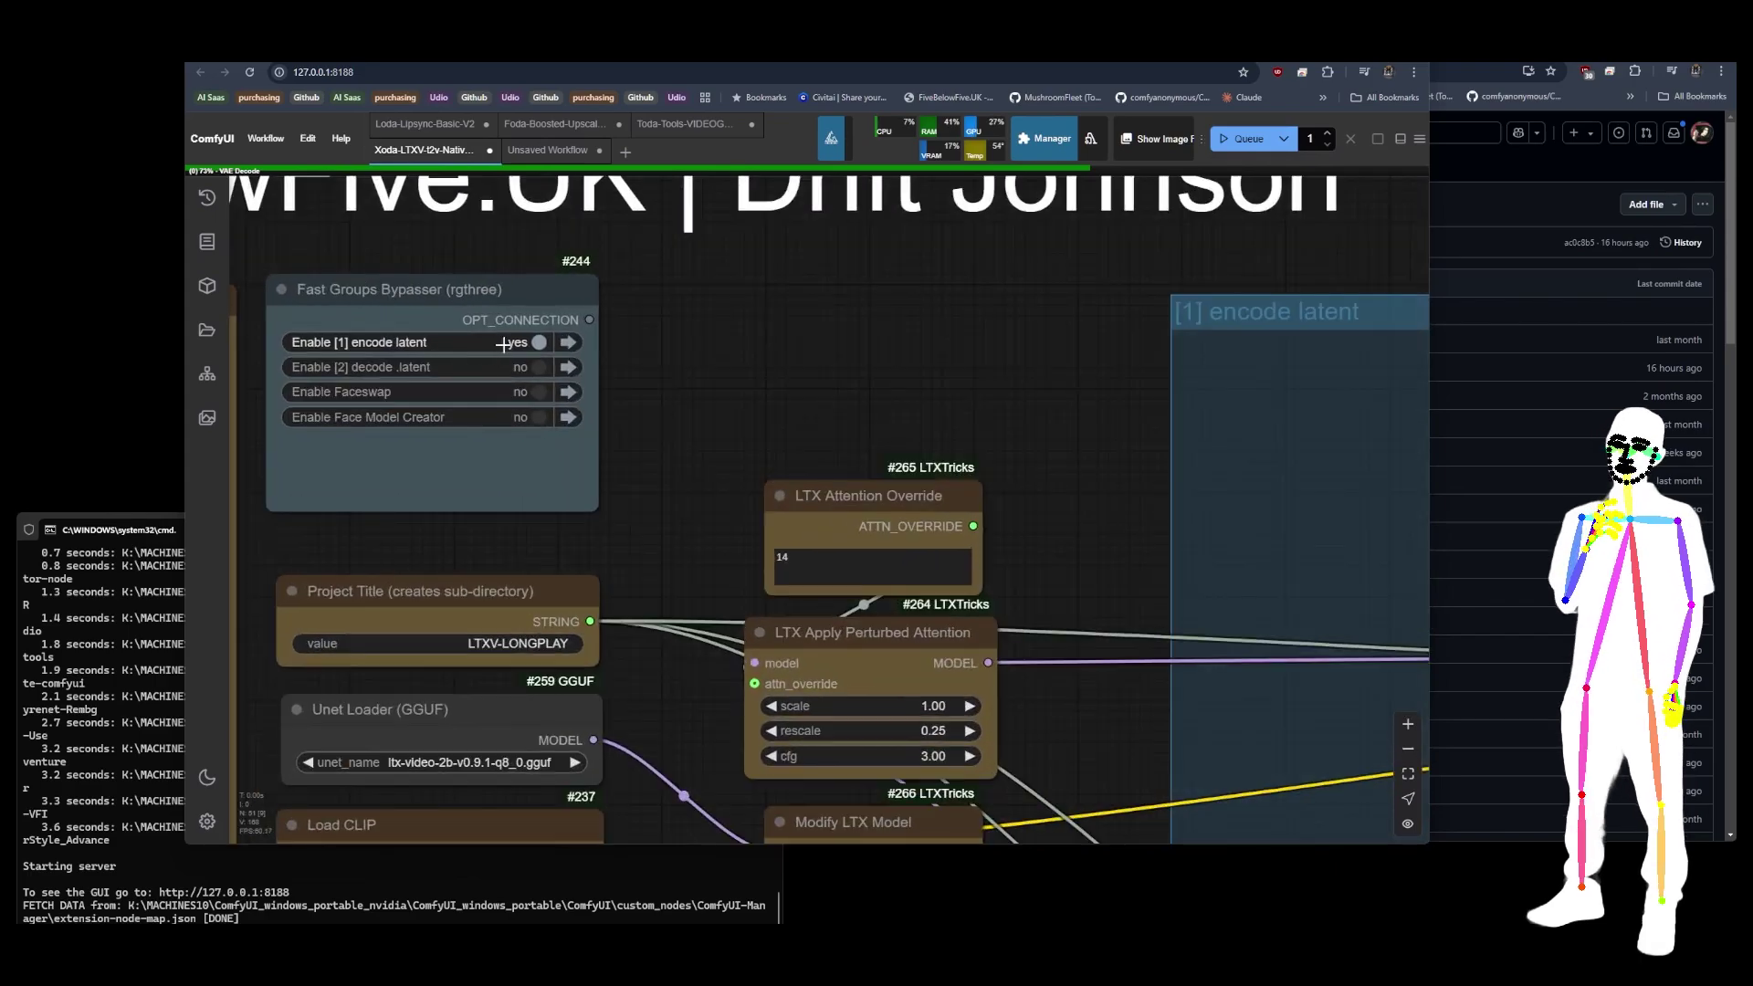
pyautogui.click(540, 342)
pyautogui.click(543, 366)
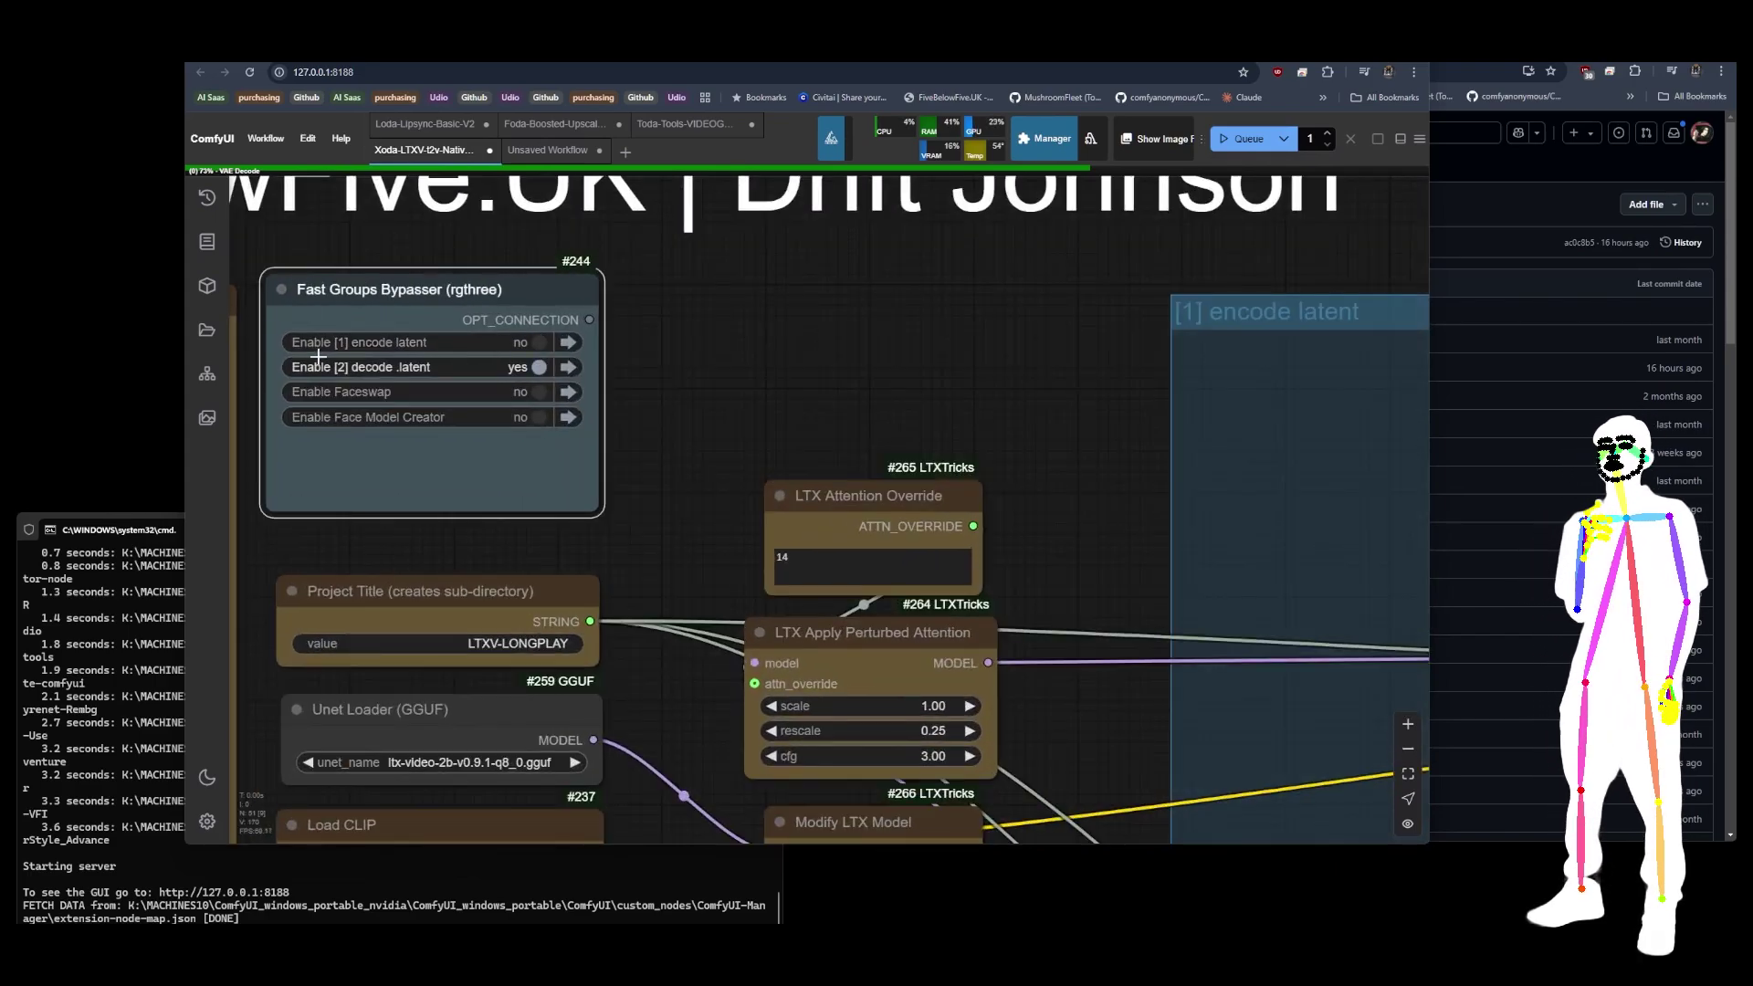
pyautogui.scroll(-10, 315, 250)
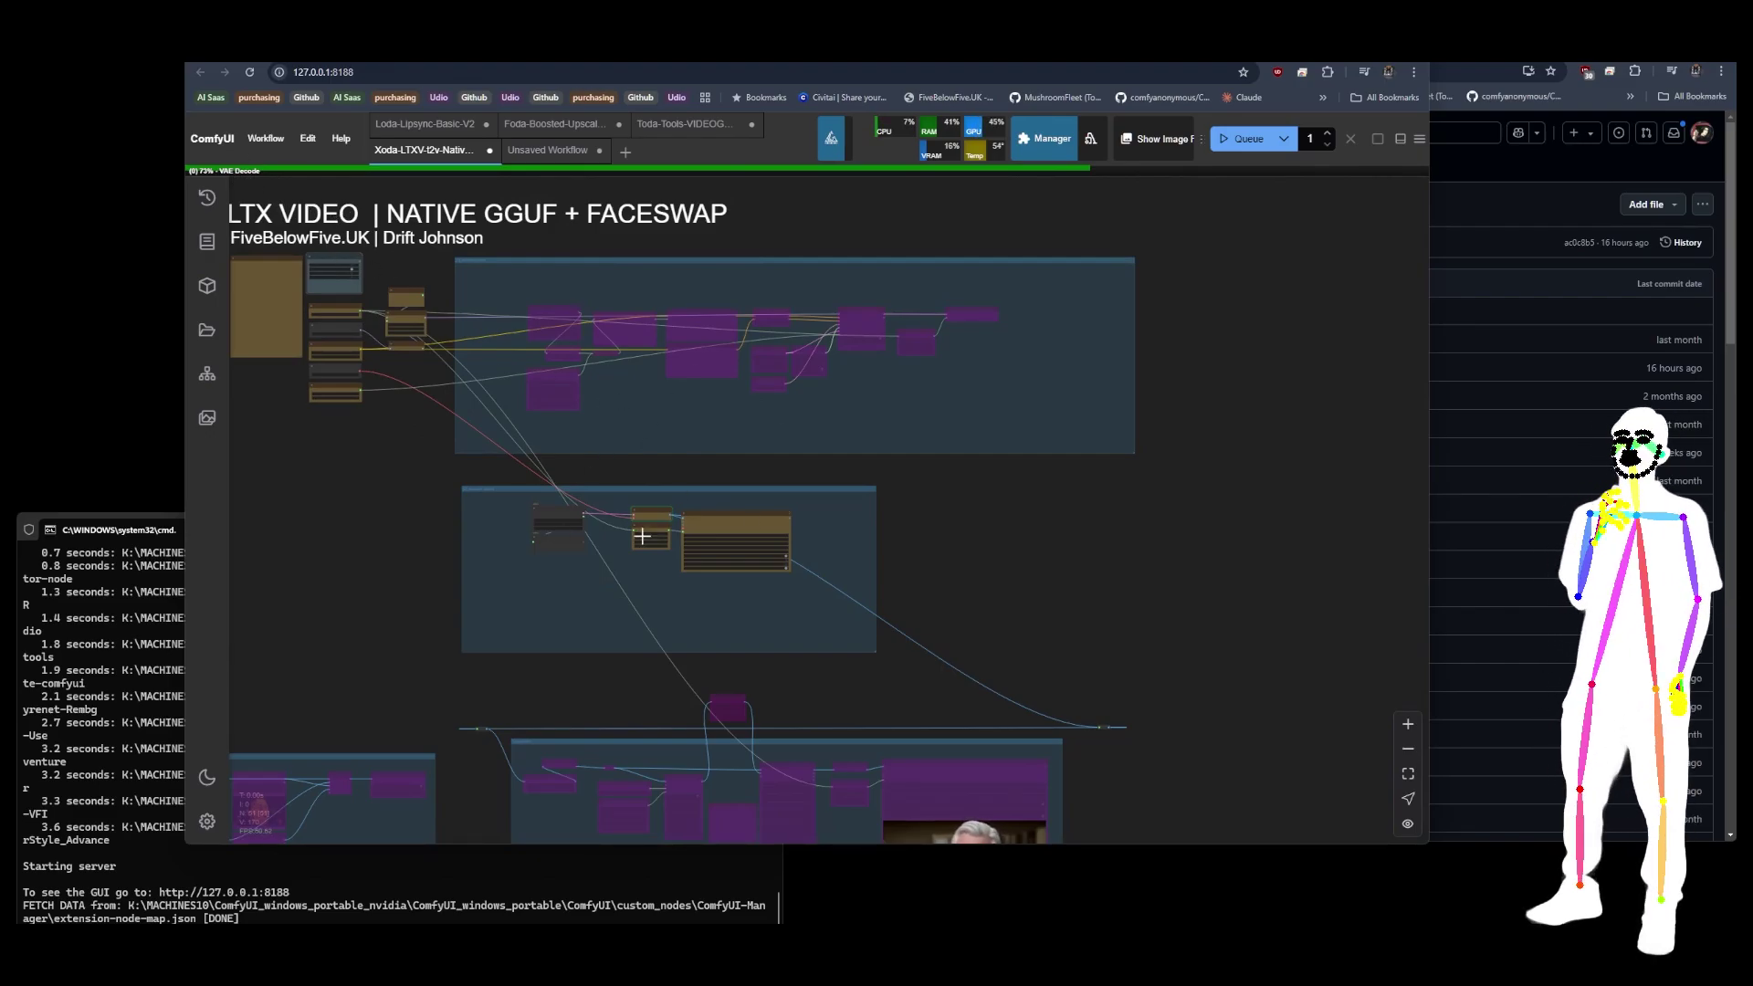
pyautogui.scroll(8, 622, 532)
pyautogui.scroll(3, 552, 564)
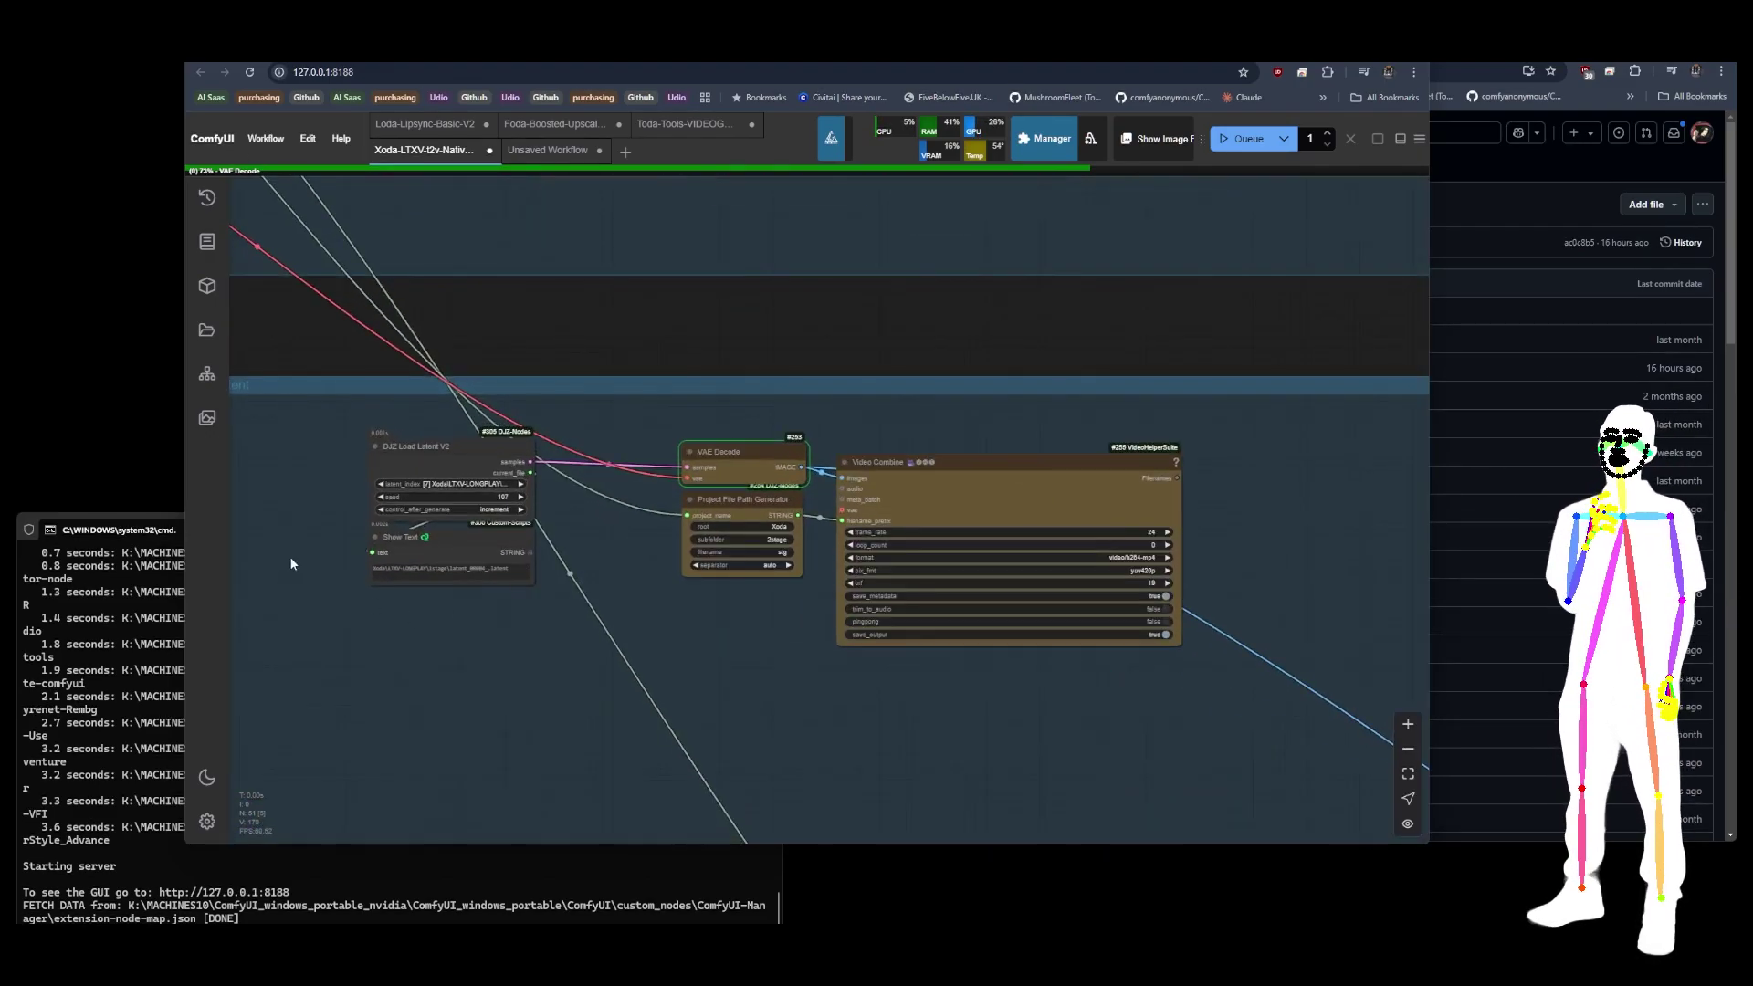
pyautogui.scroll(3, 290, 564)
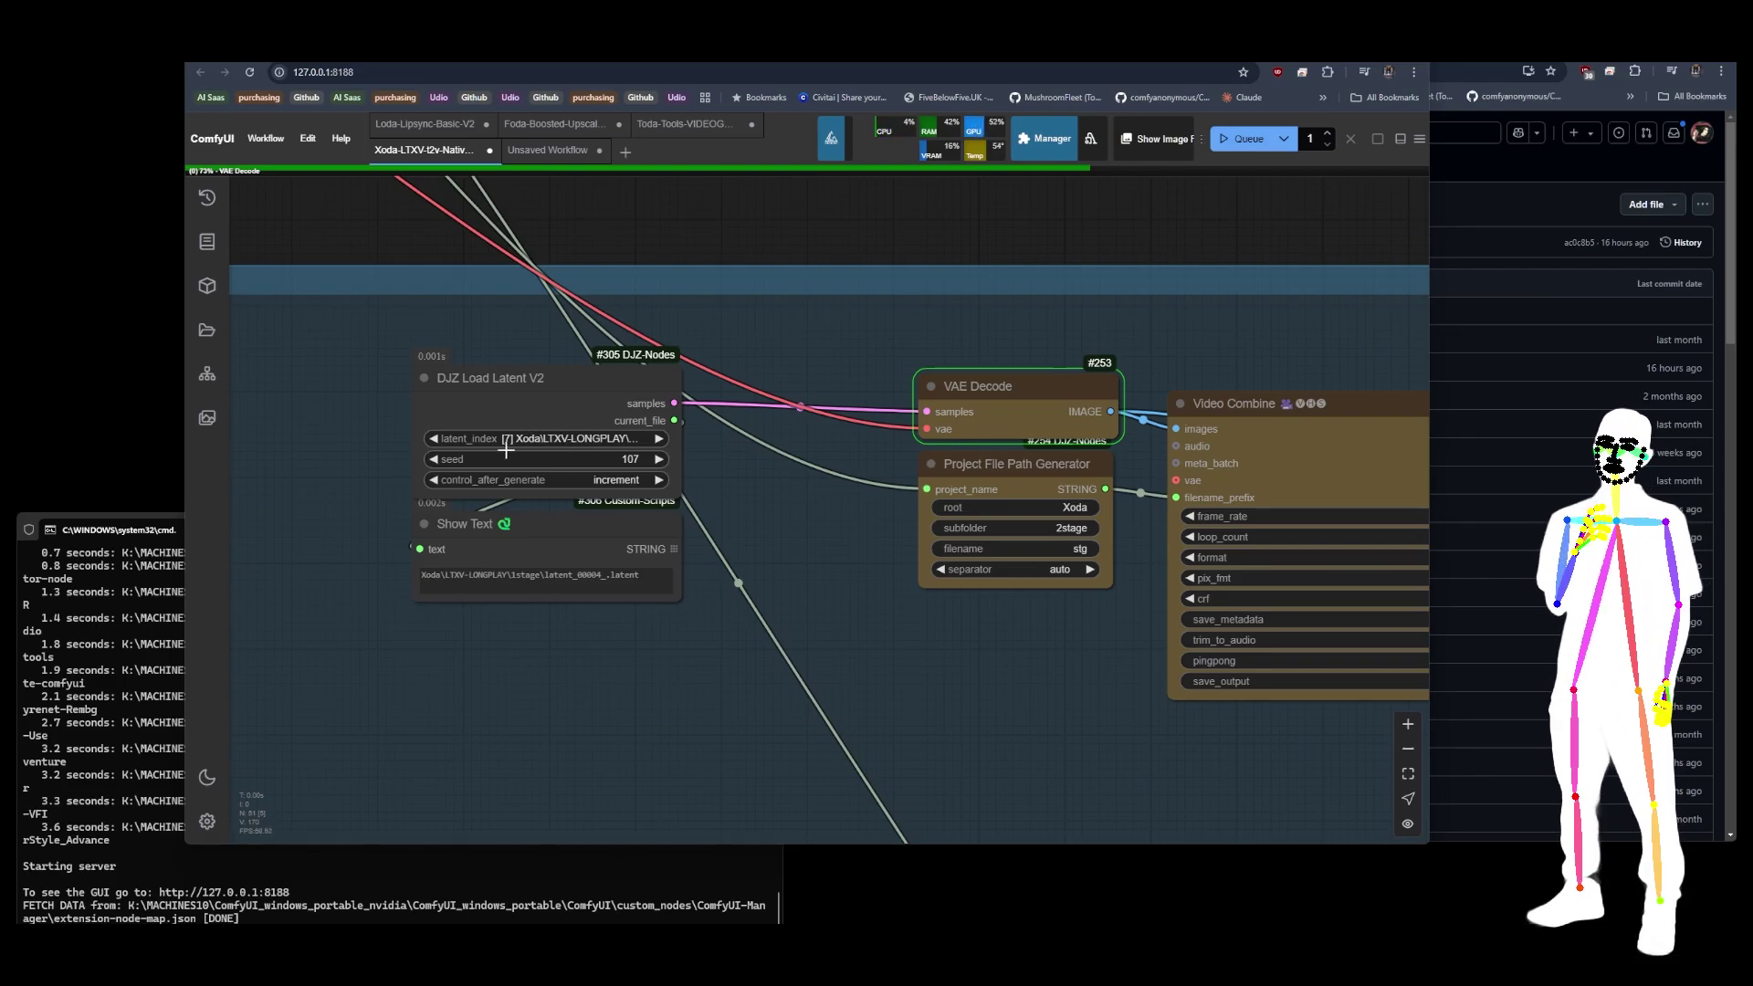
pyautogui.click(572, 439)
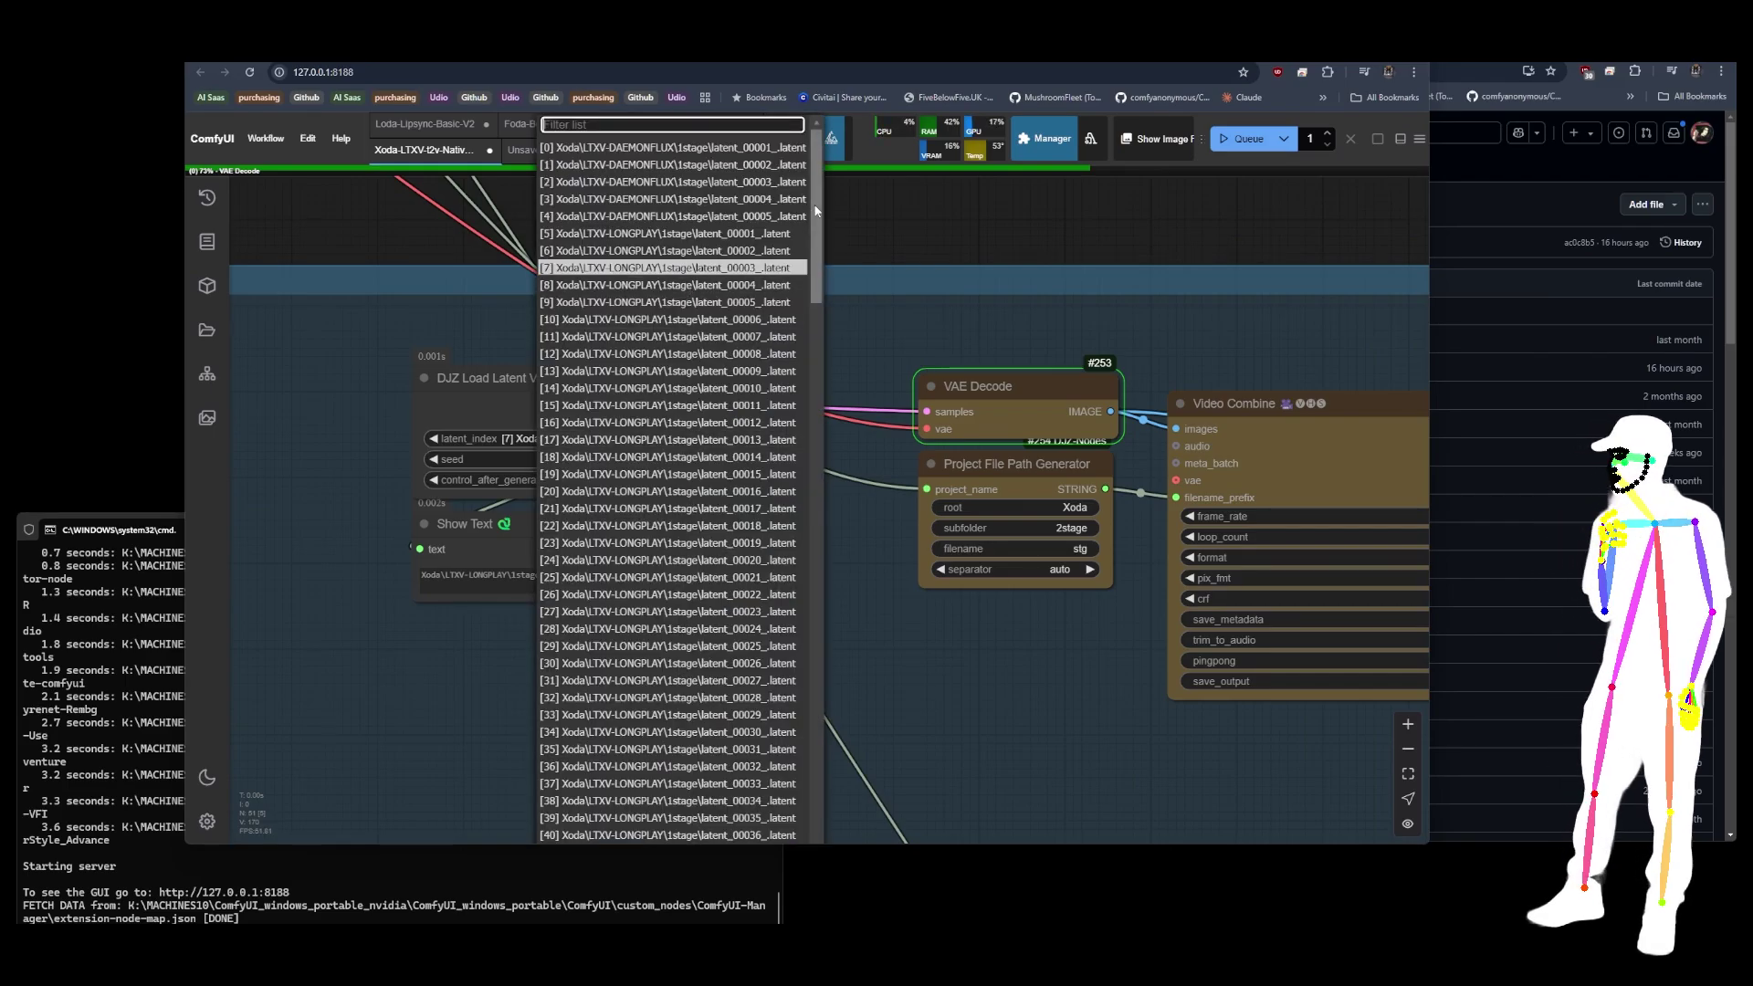
pyautogui.moveTo(817, 274); pyautogui.dragTo(824, 393)
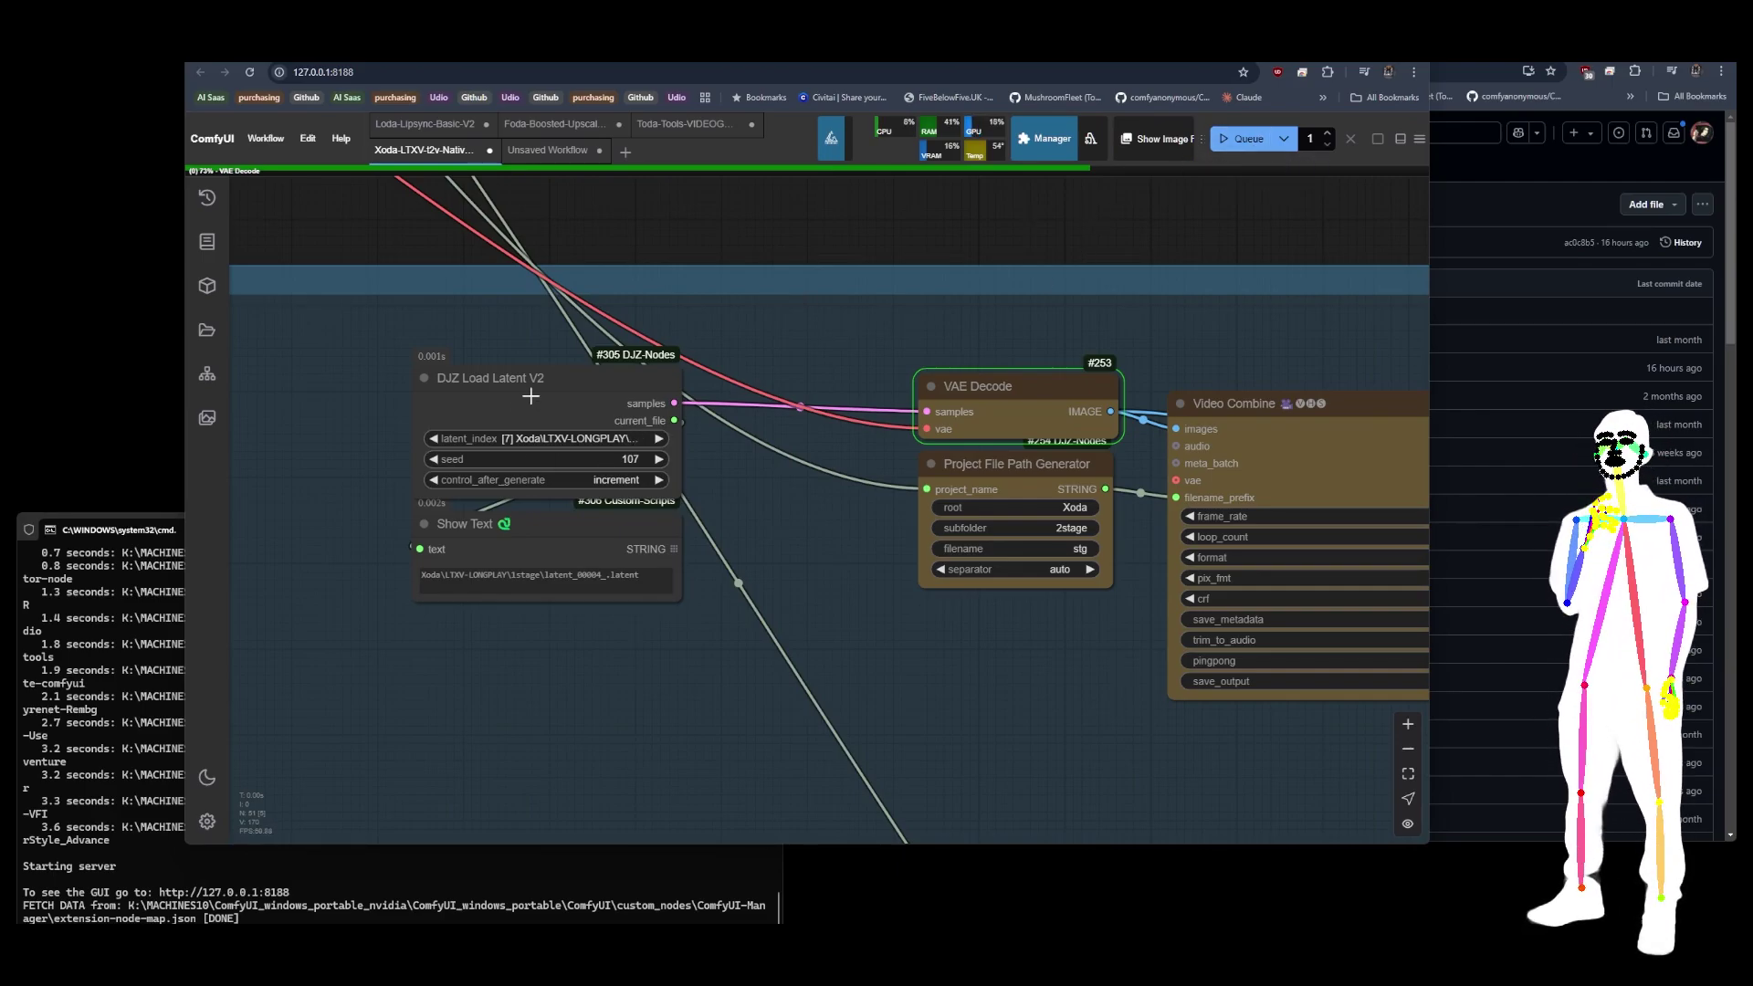
pyautogui.moveTo(530, 397); pyautogui.dragTo(532, 386)
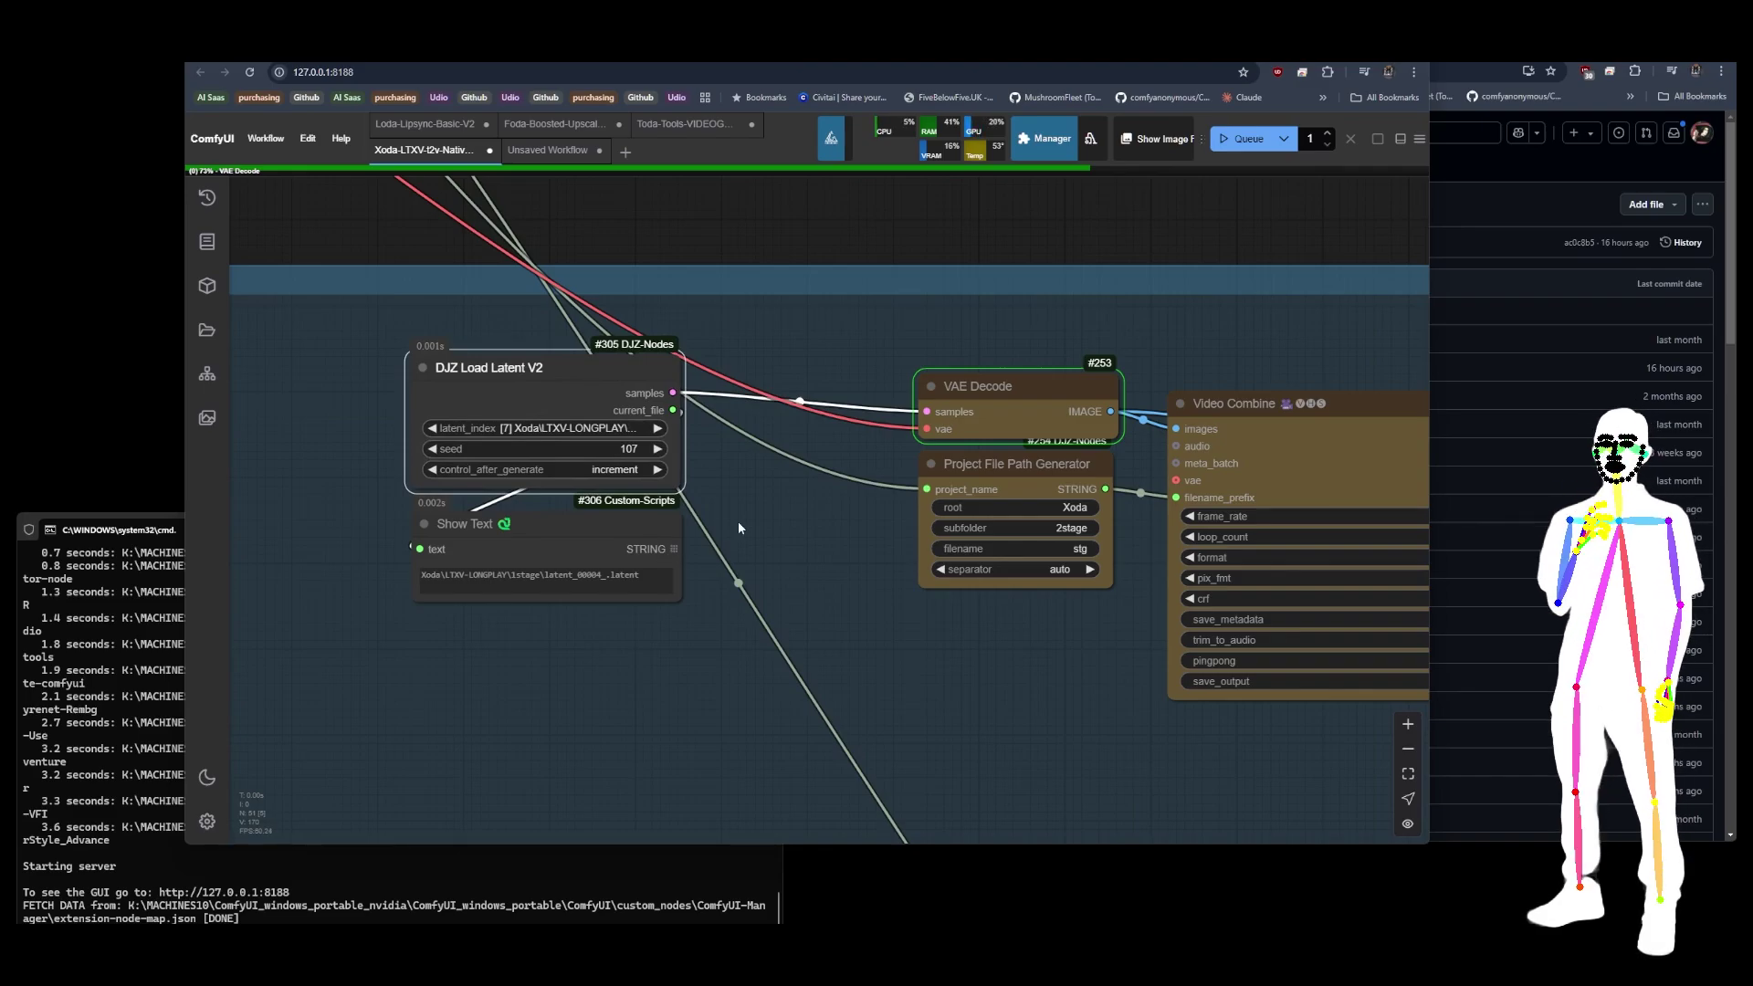
# Step: Change the DJZ Load Latent V2 seed from 107 to 7 and set the batch count to 100
pyautogui.click(534, 429)
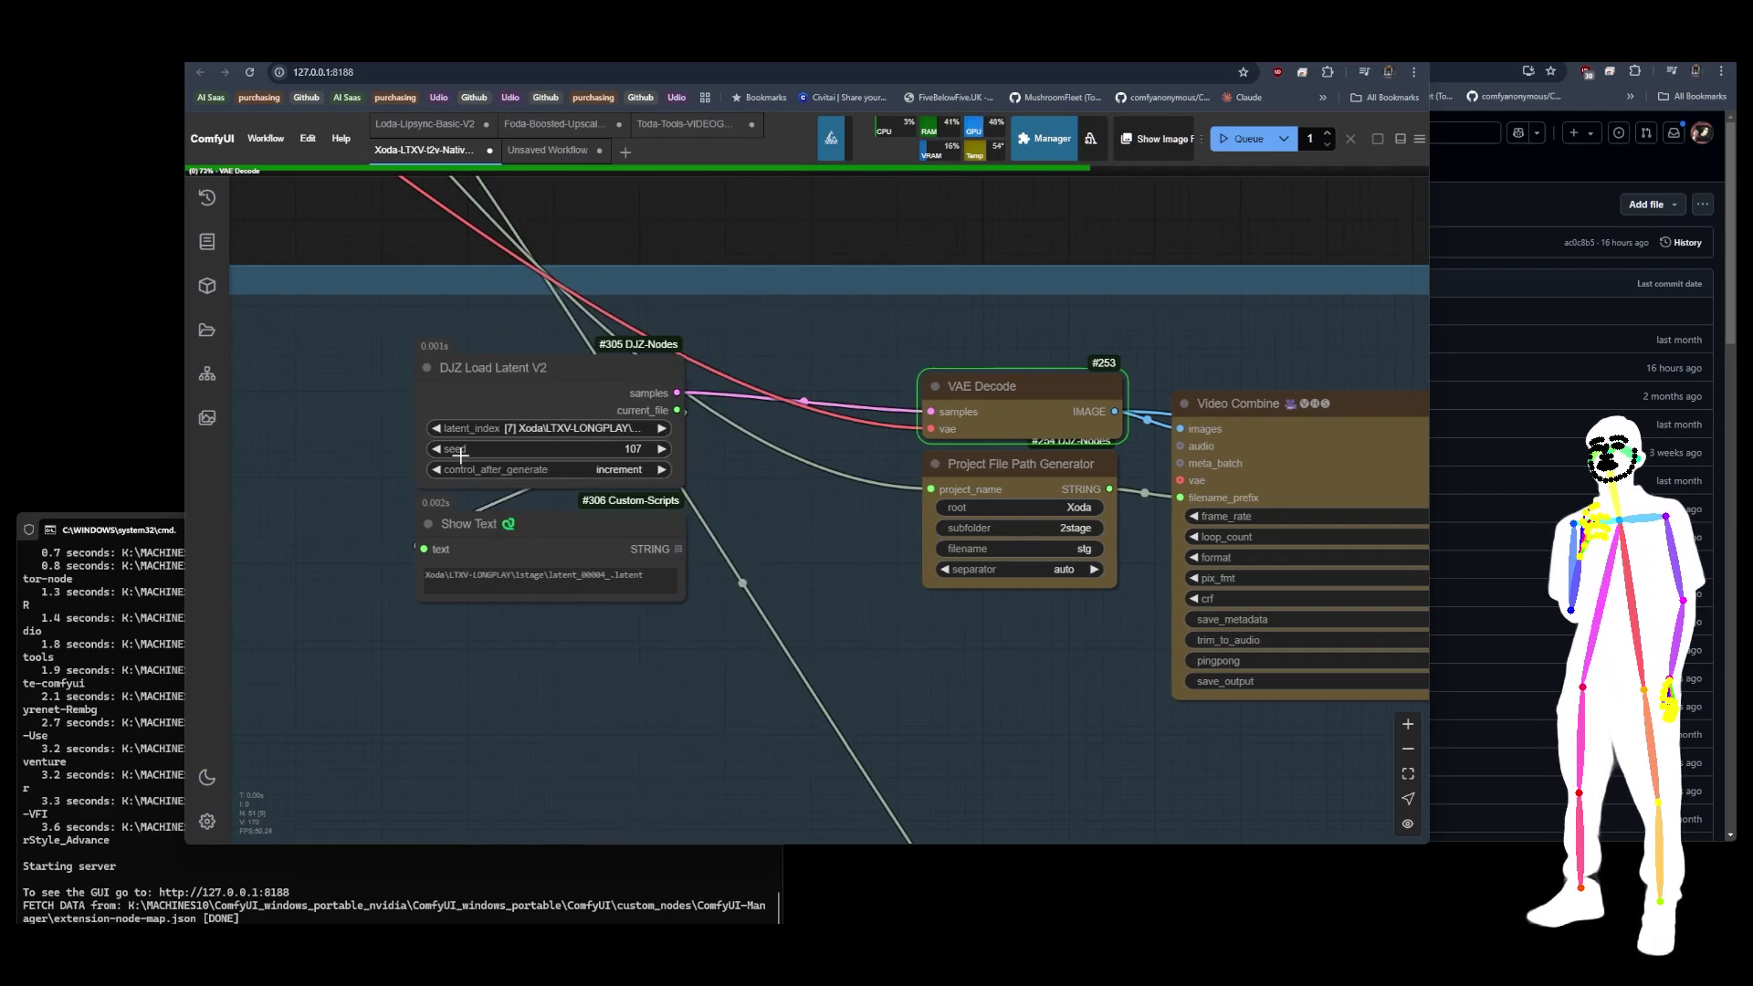
pyautogui.click(599, 432)
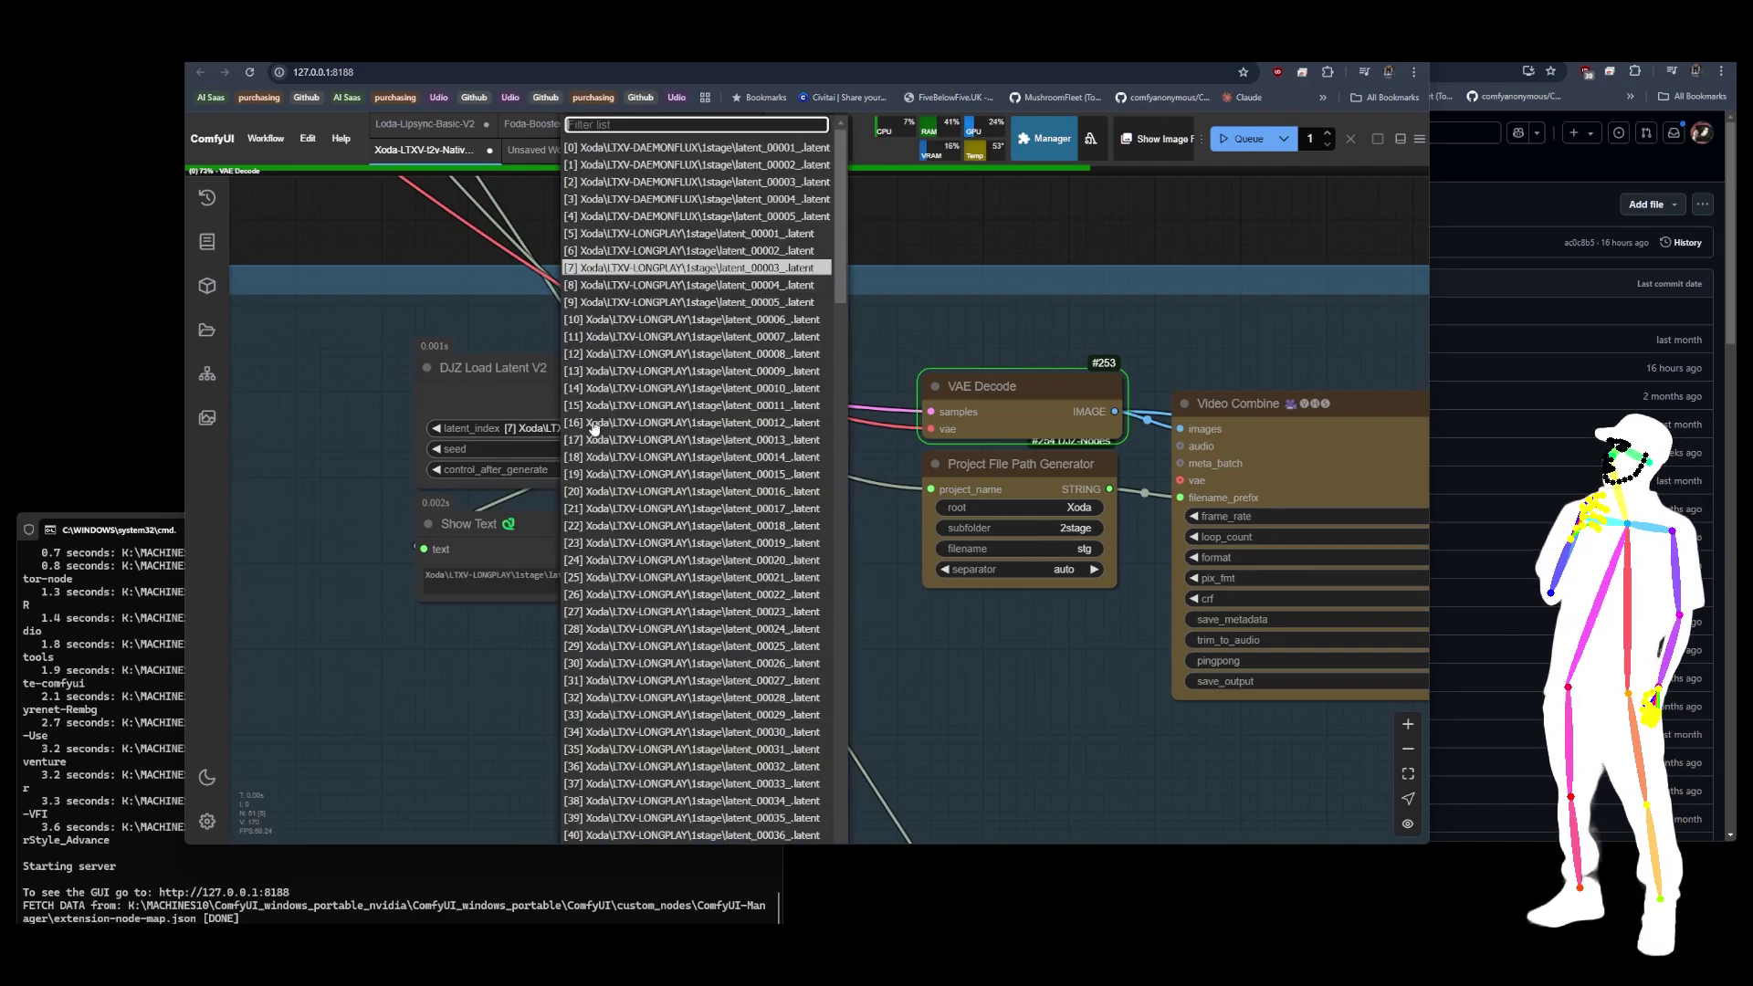
pyautogui.click(344, 366)
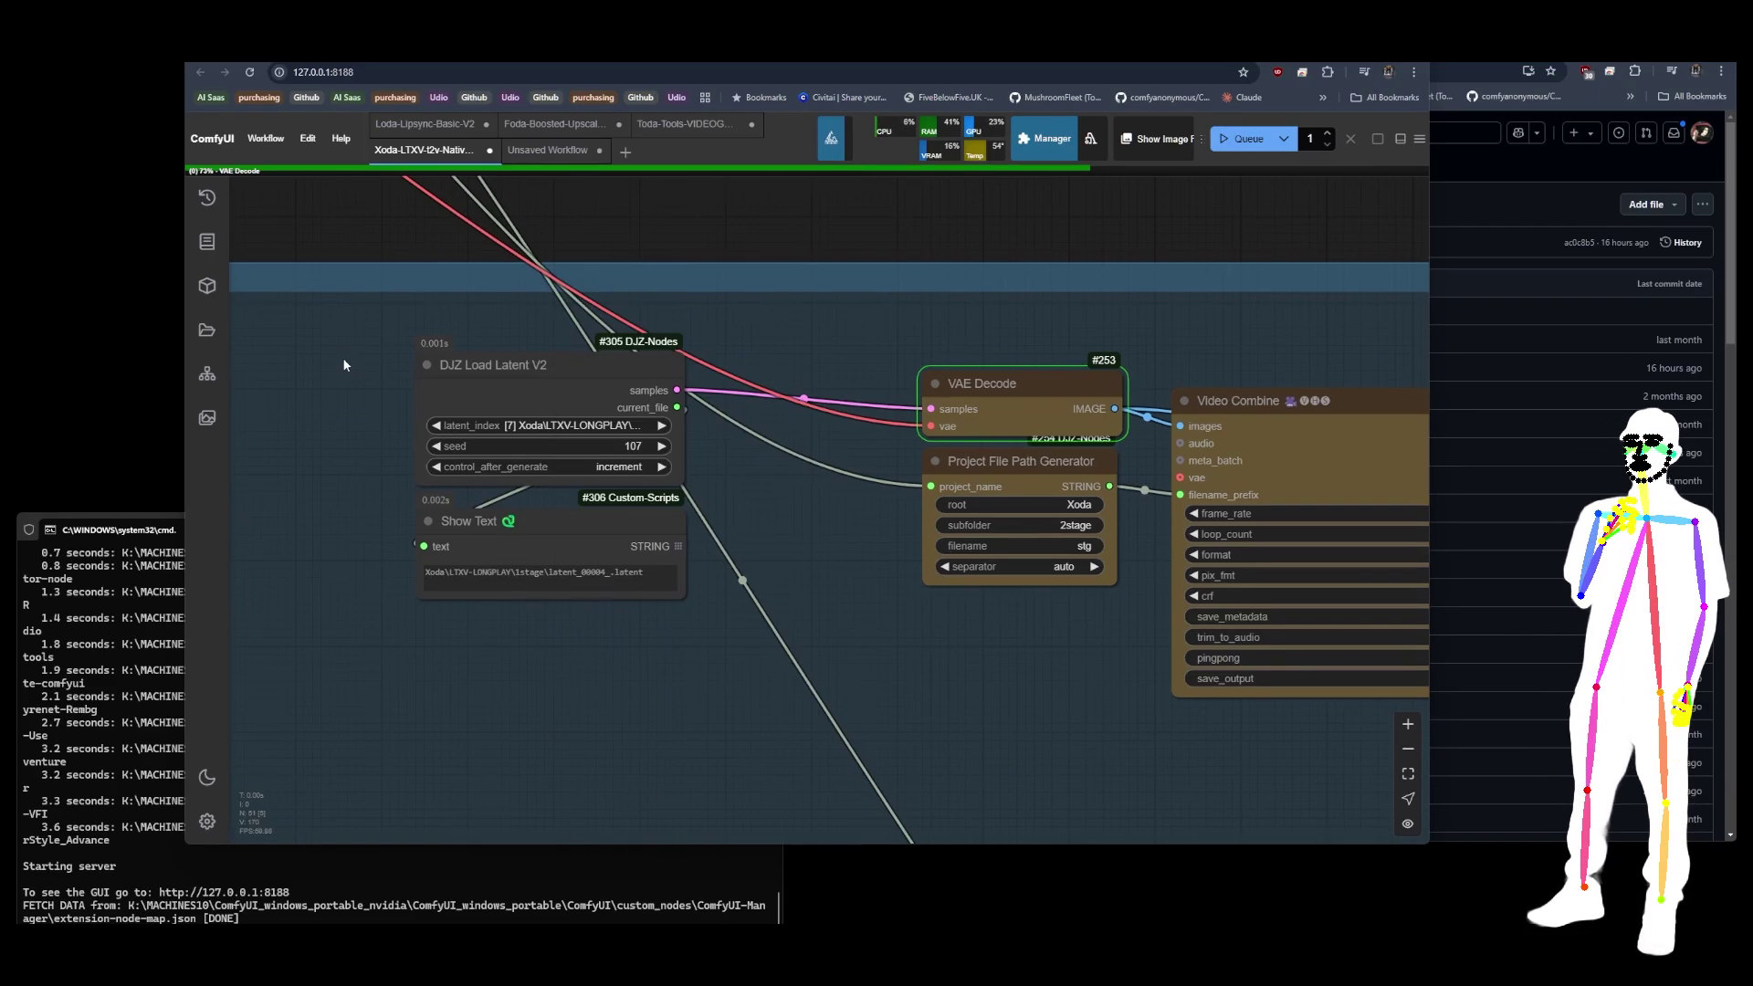
pyautogui.click(632, 448)
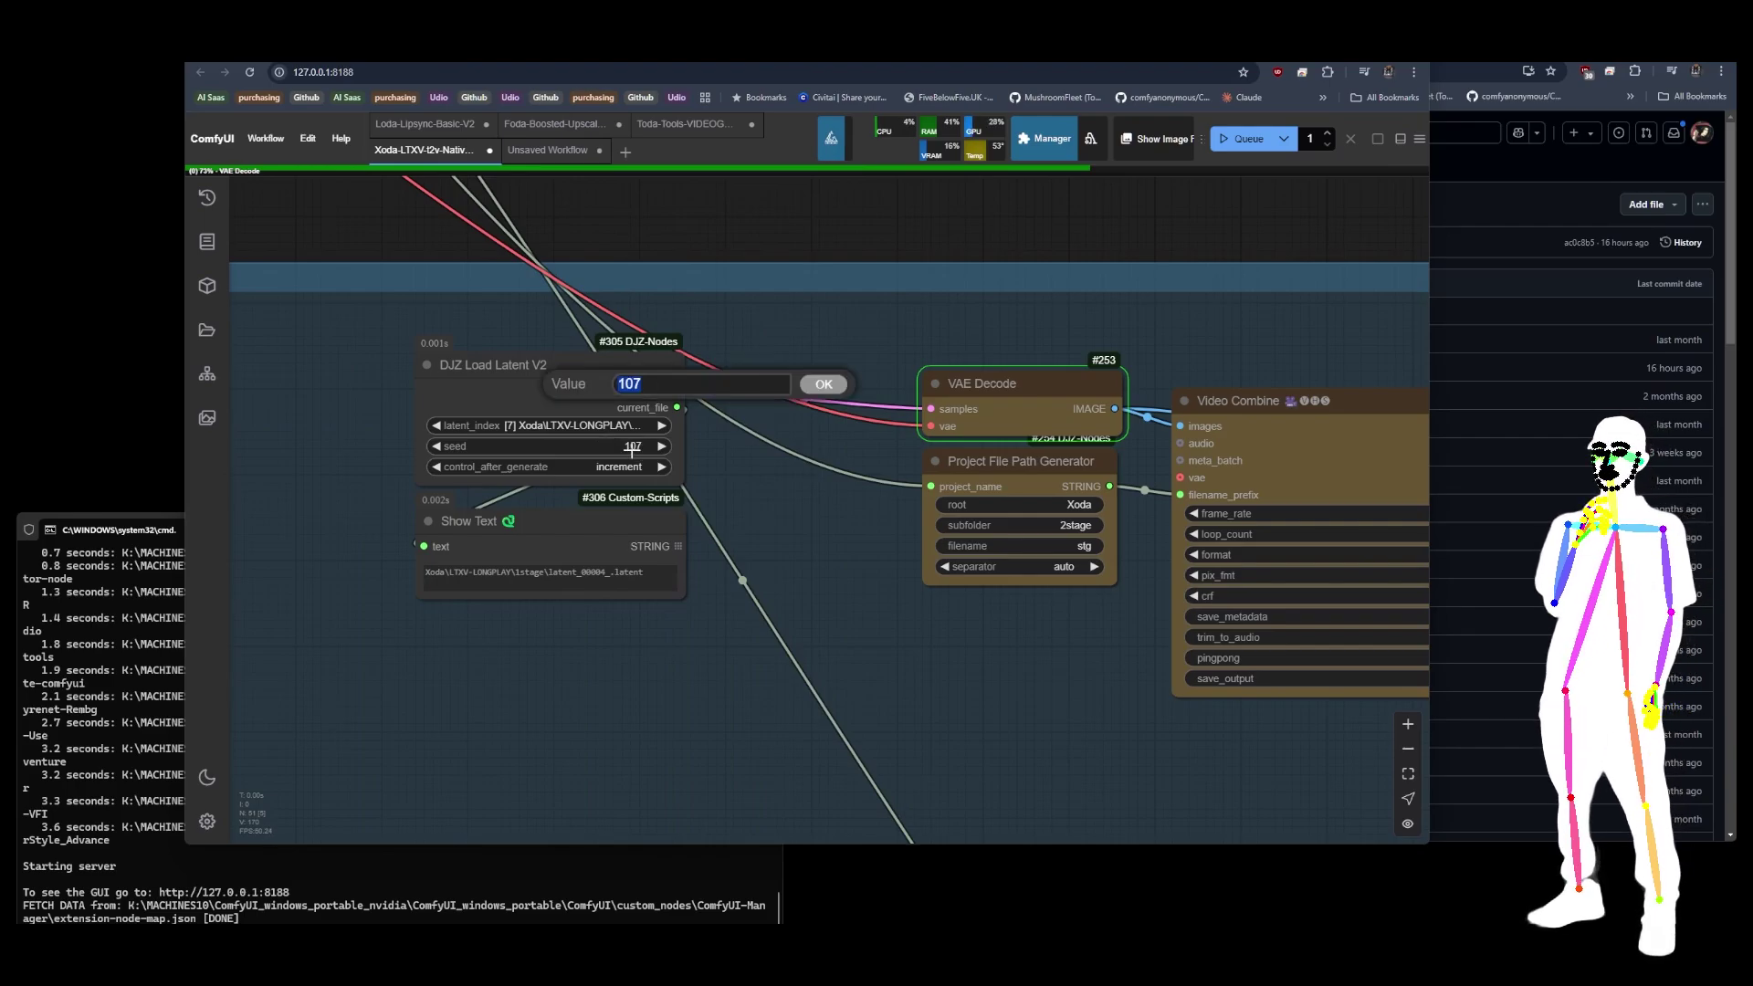
pyautogui.write('7')
pyautogui.press('Return')
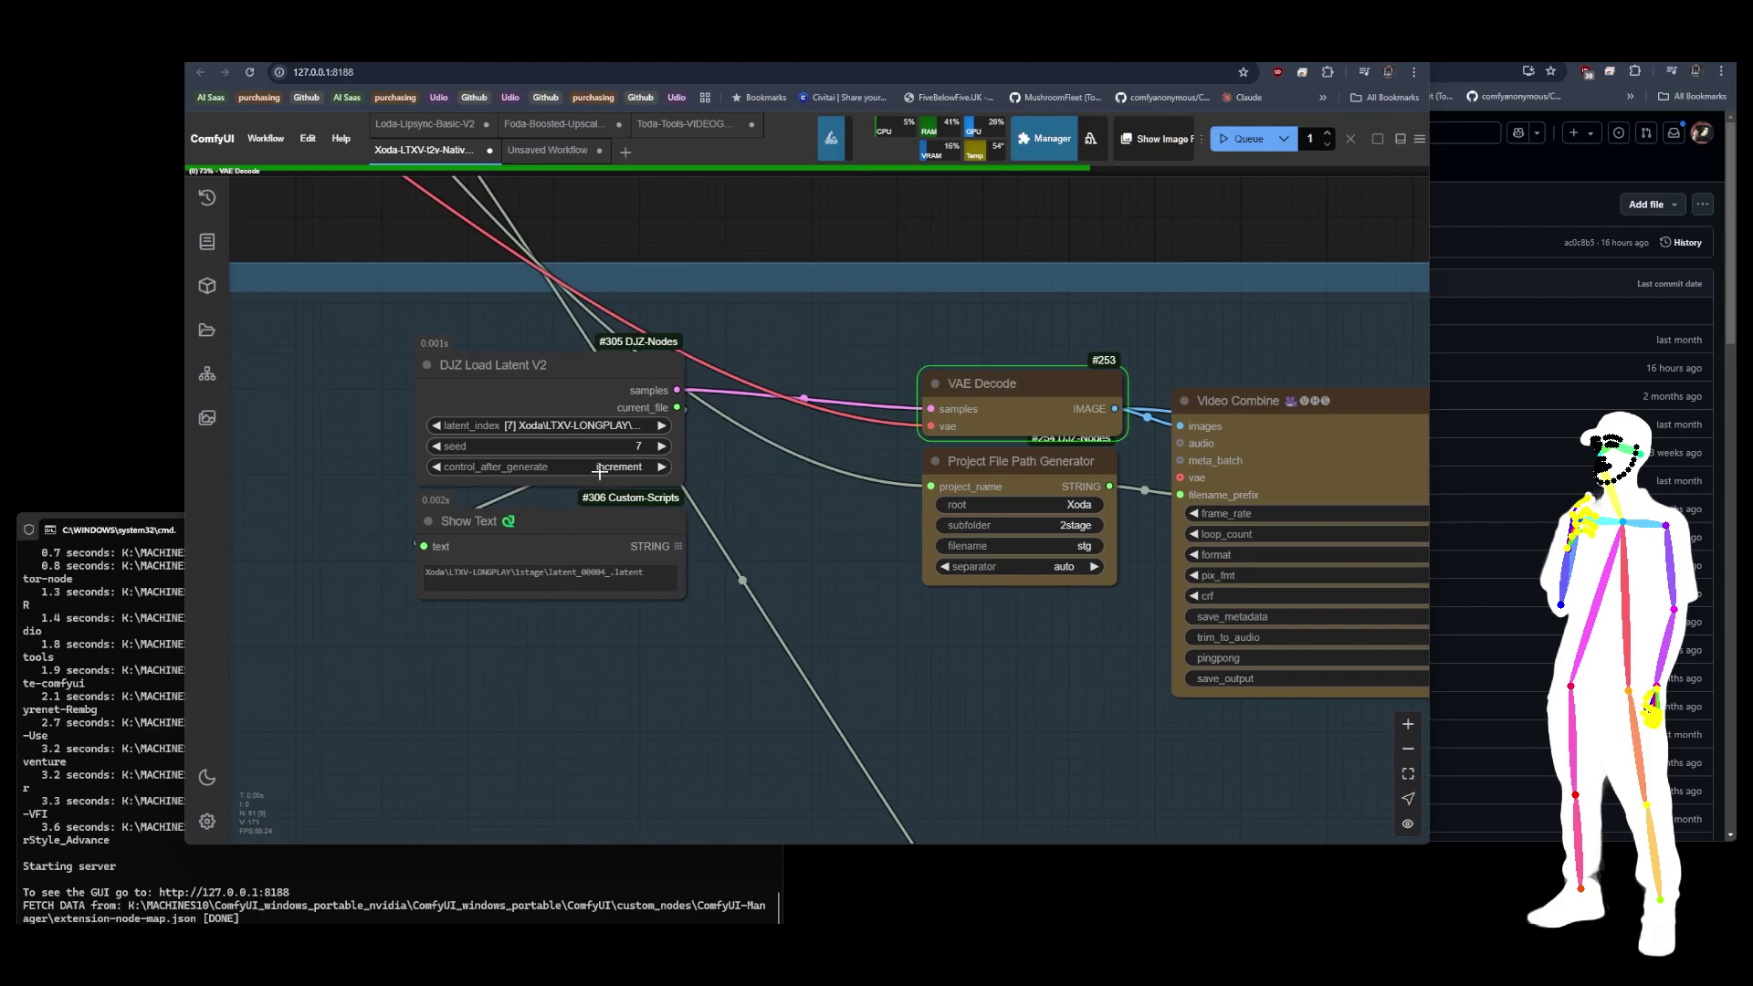
pyautogui.click(1311, 139)
pyautogui.write('00')
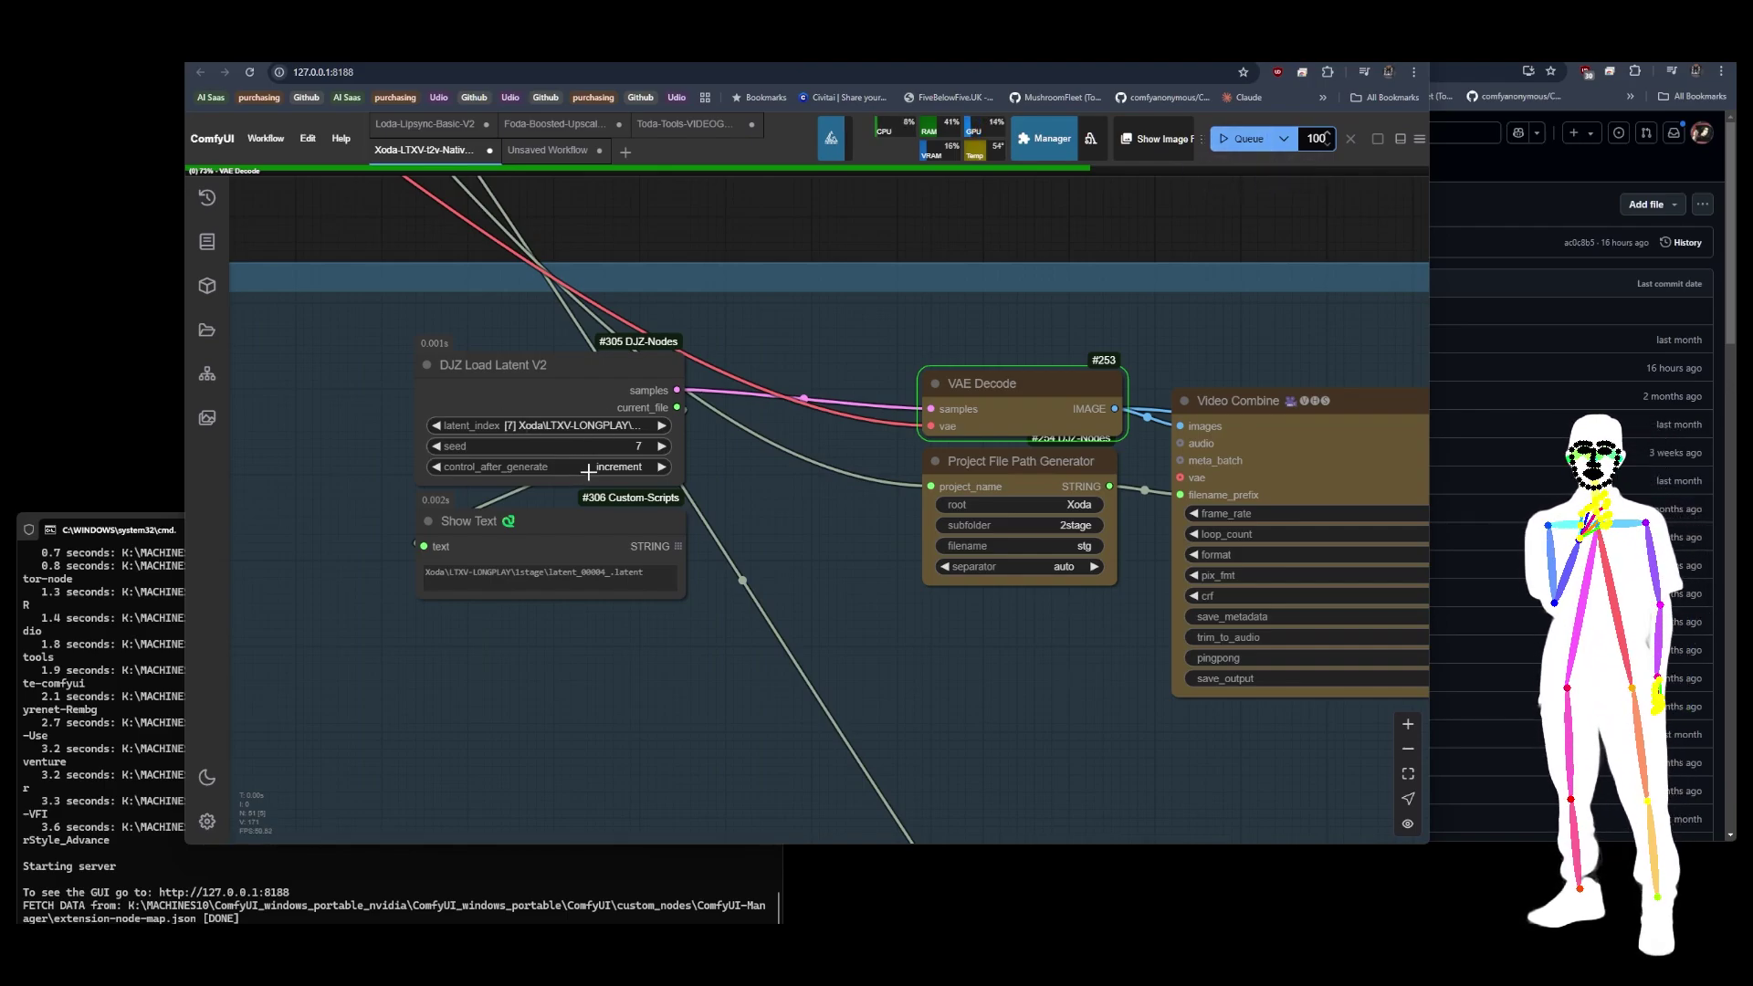
# Step: Queue the 100-run decode batch plus three extra queues, then view the whole workflow
pyautogui.click(1238, 141)
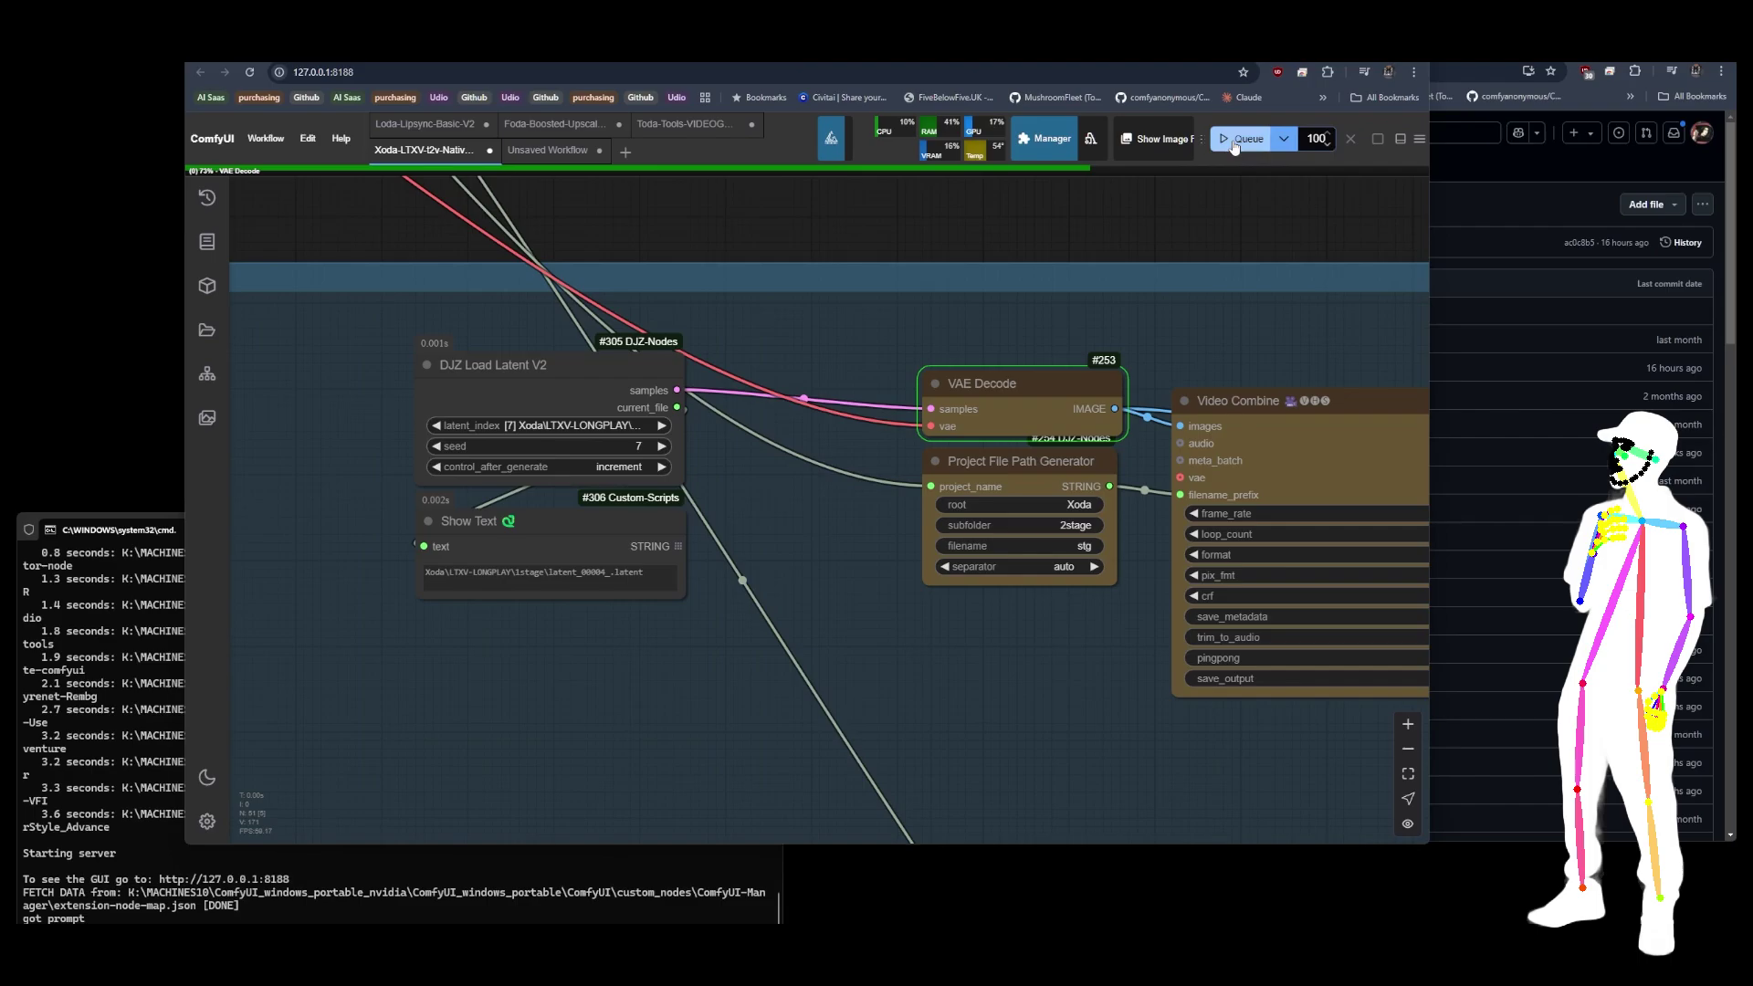
pyautogui.hotkey('ctrl', 'Return')
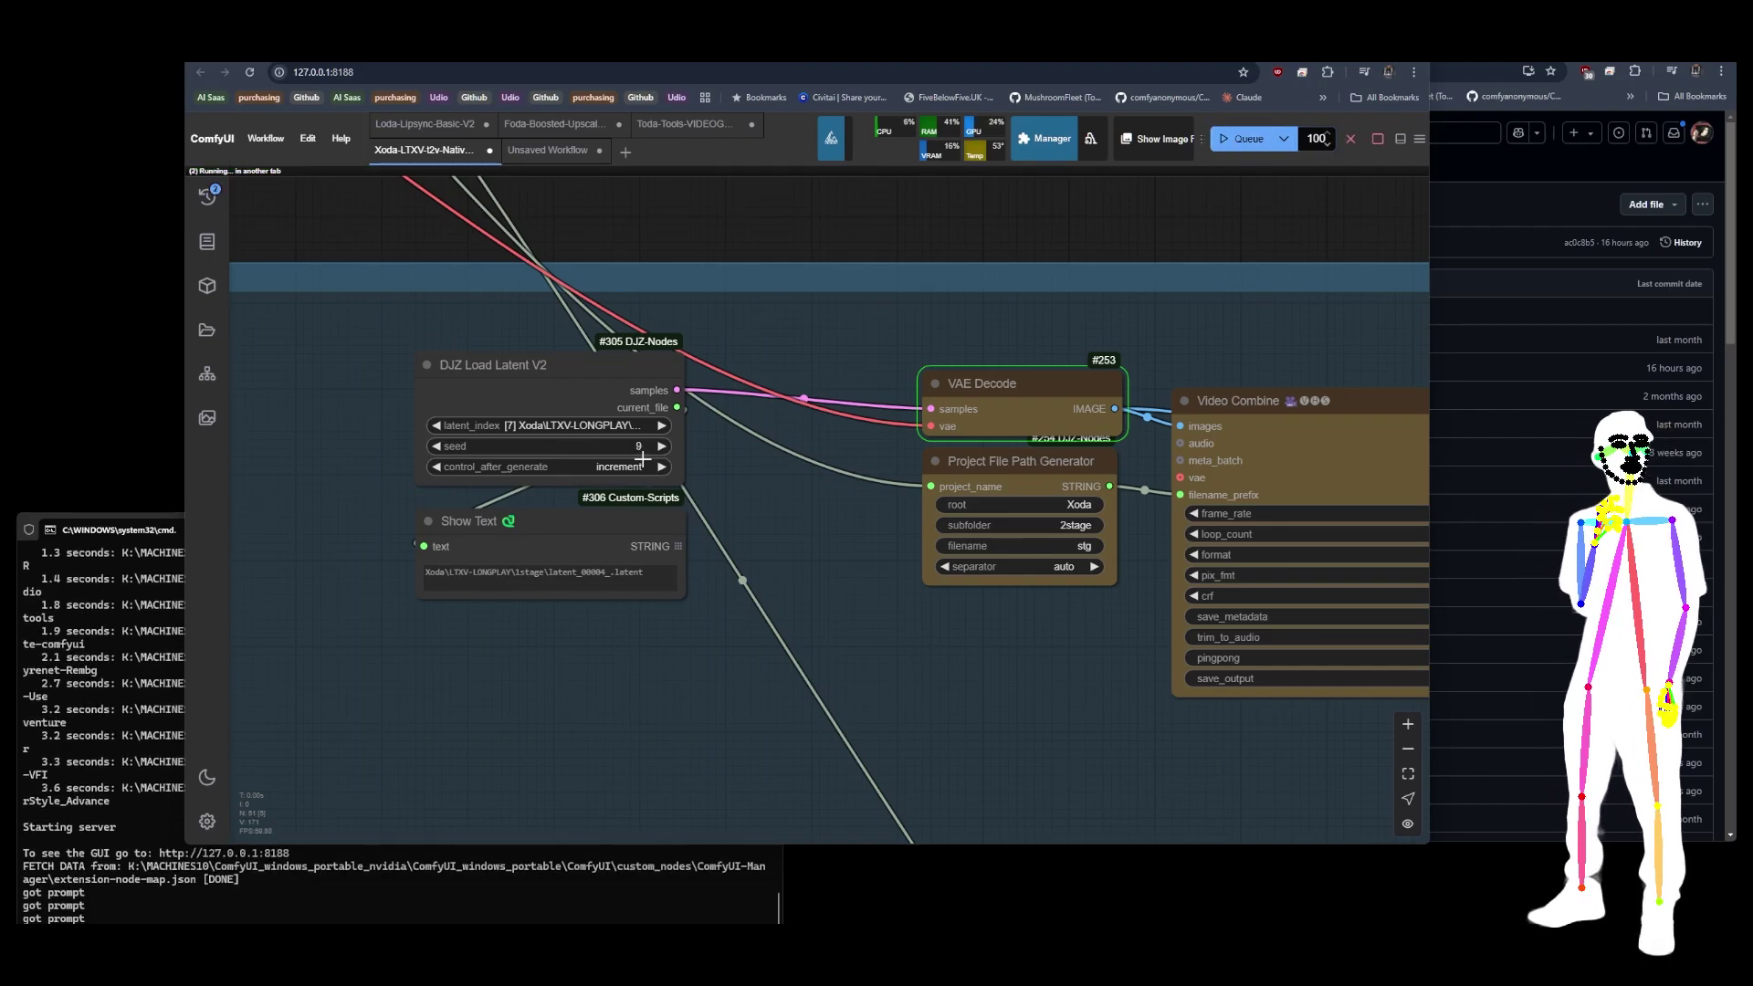
pyautogui.hotkey('ctrl', 'Return')
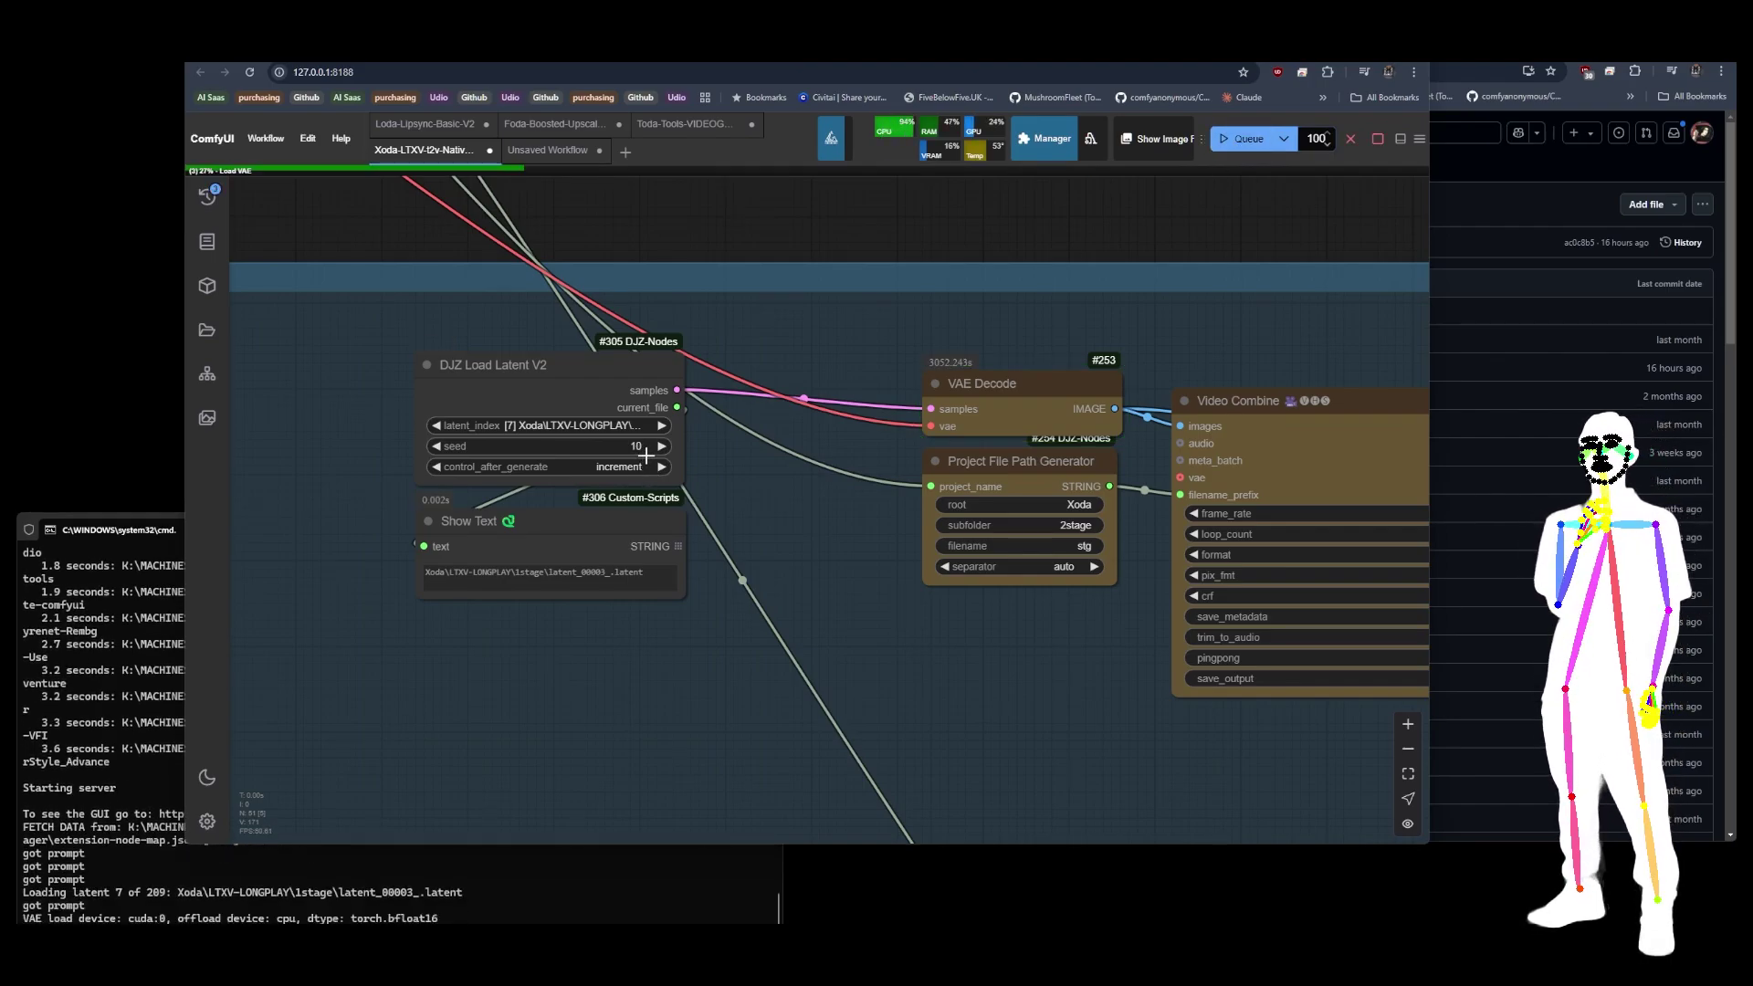
pyautogui.hotkey('ctrl', 'Return')
pyautogui.hotkey('ctrl', 'Return')
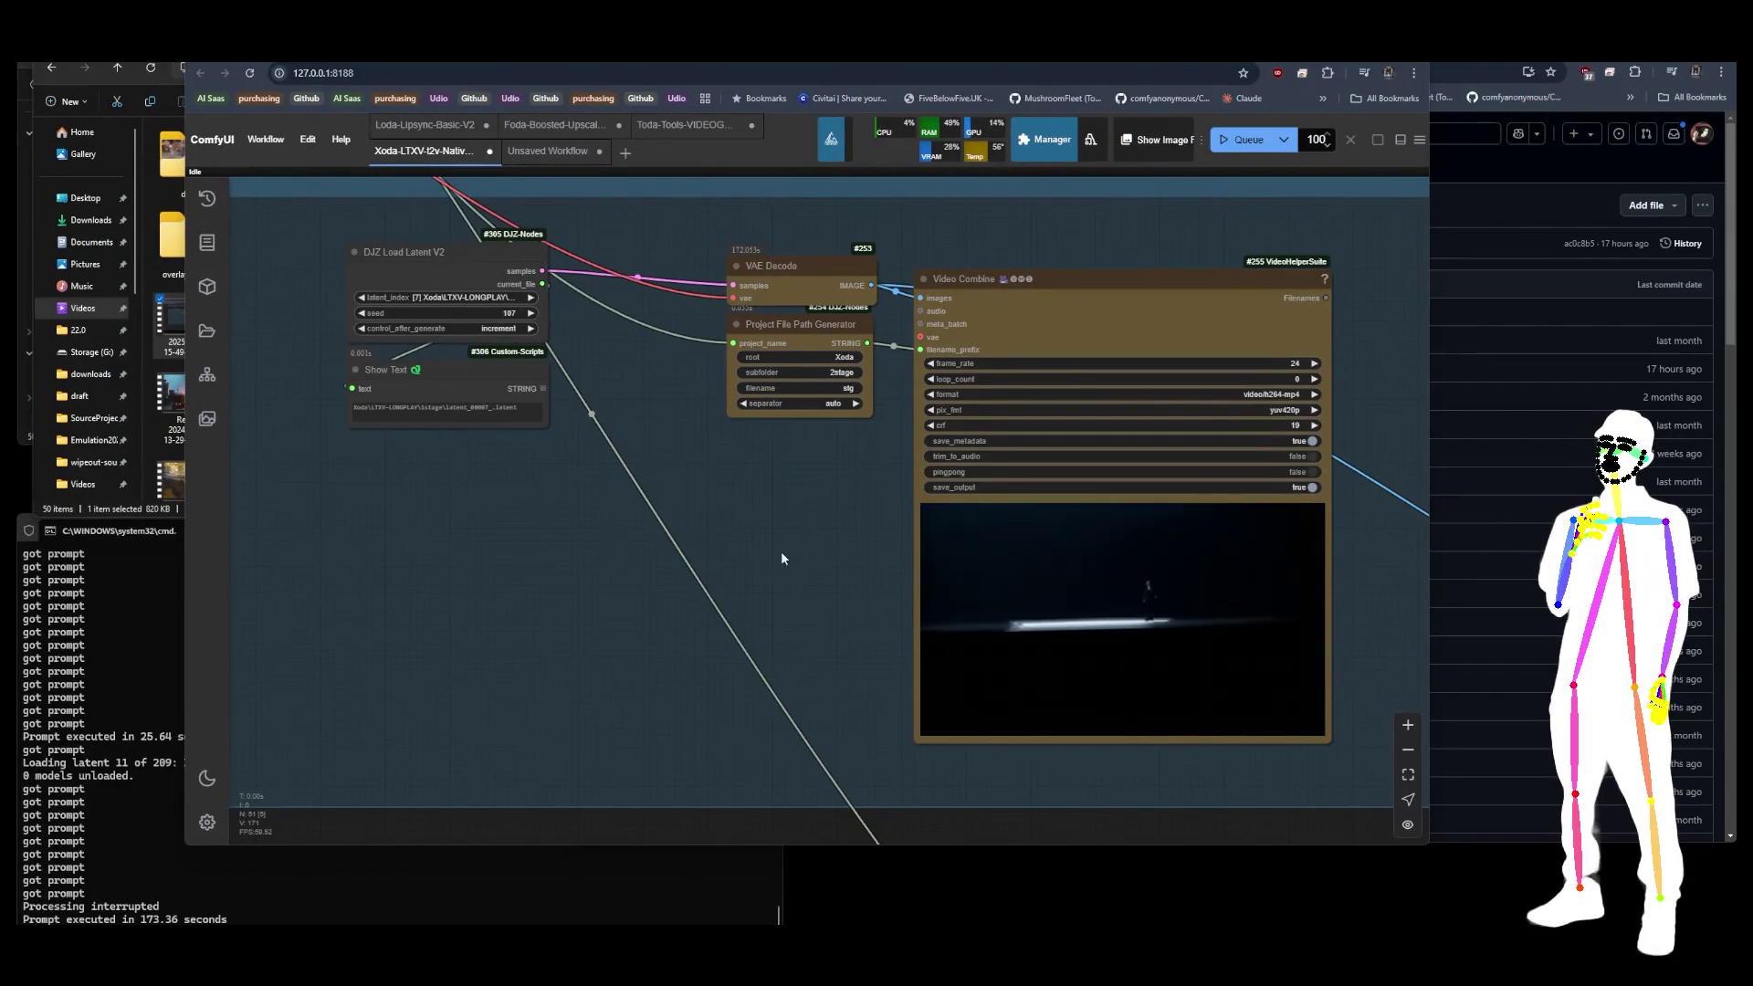
pyautogui.scroll(-6, 783, 587)
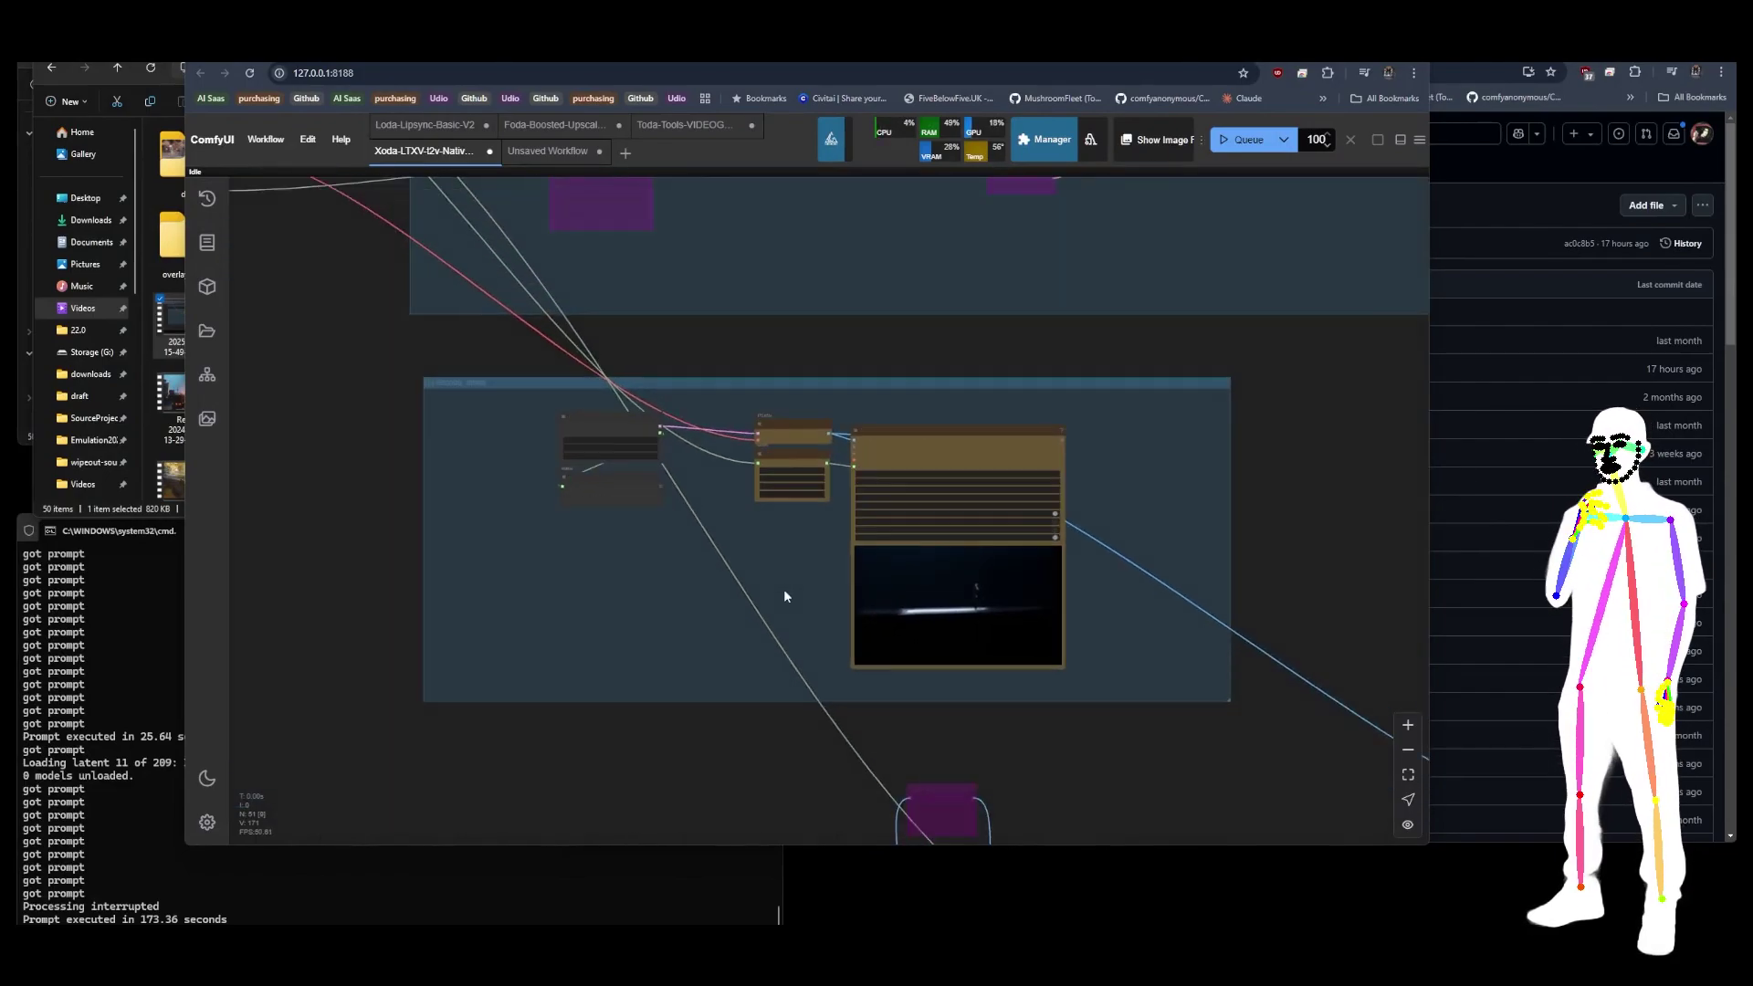
pyautogui.moveTo(774, 420); pyautogui.dragTo(746, 499)
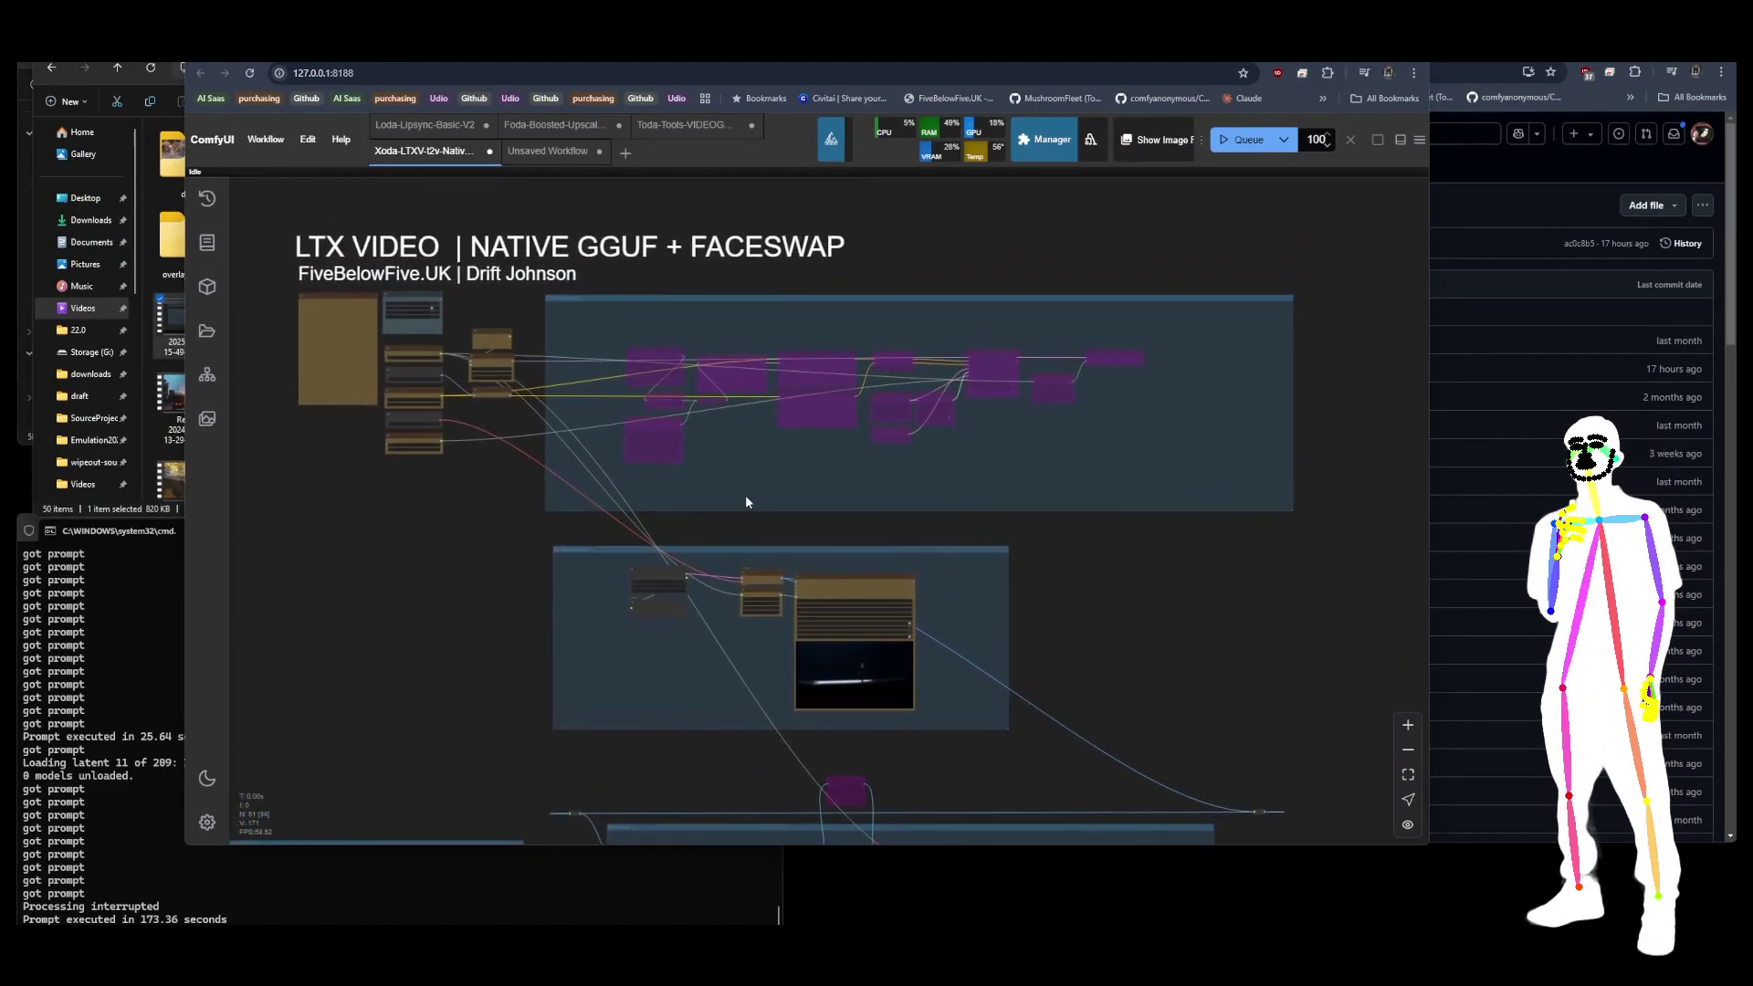